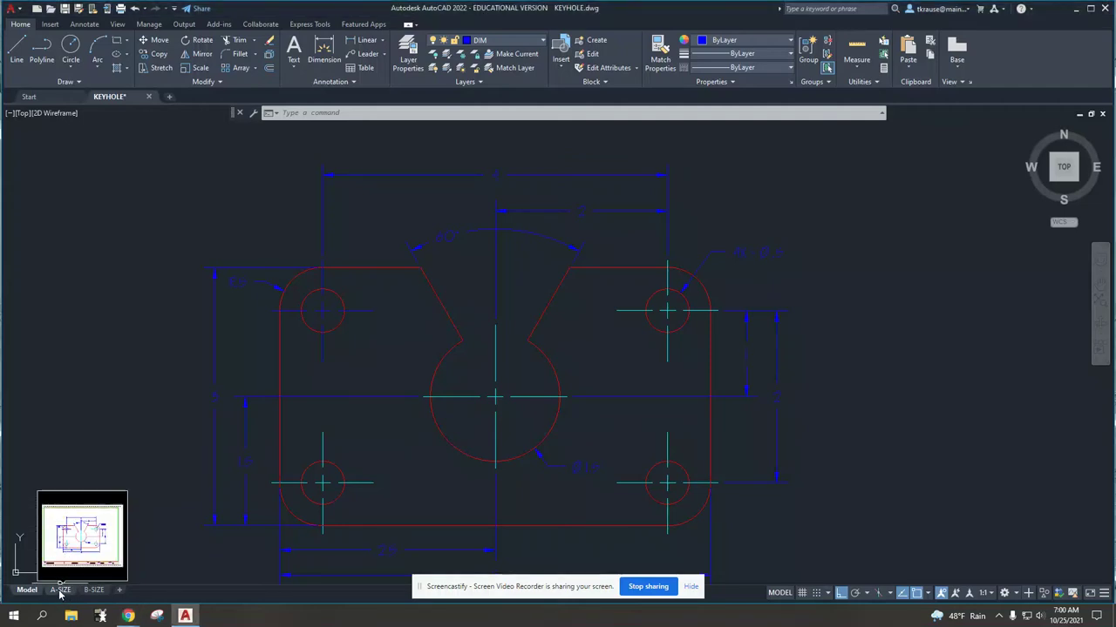
Examine the keyhole plate on the A-SIZE layout sheet and return to model space
left_click(61, 591)
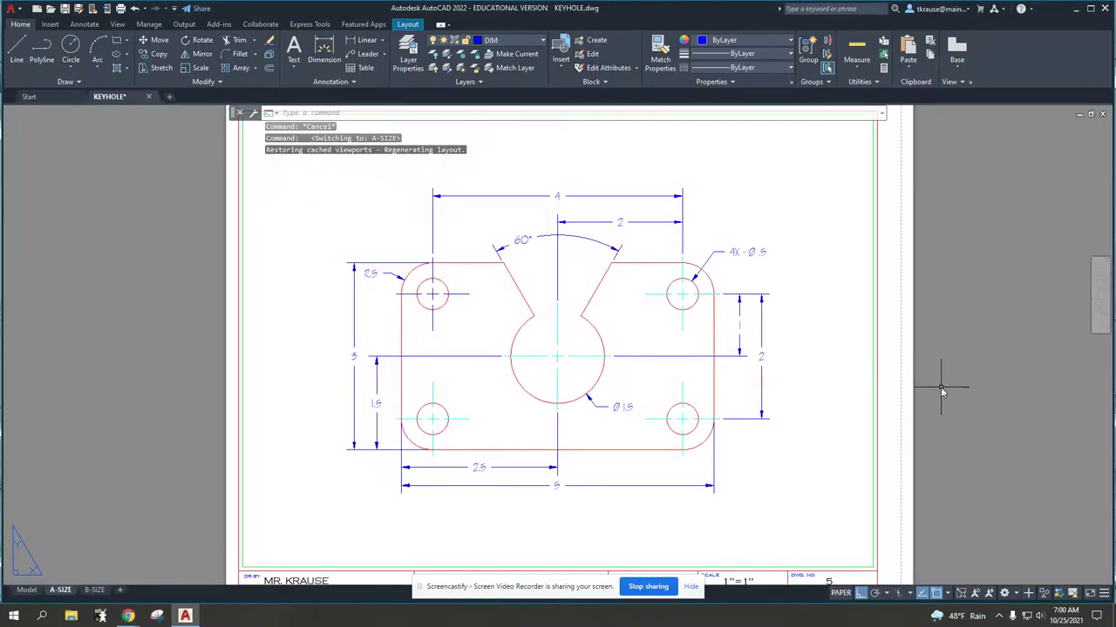
left_click(691, 588)
scroll(942, 316, "down", 2)
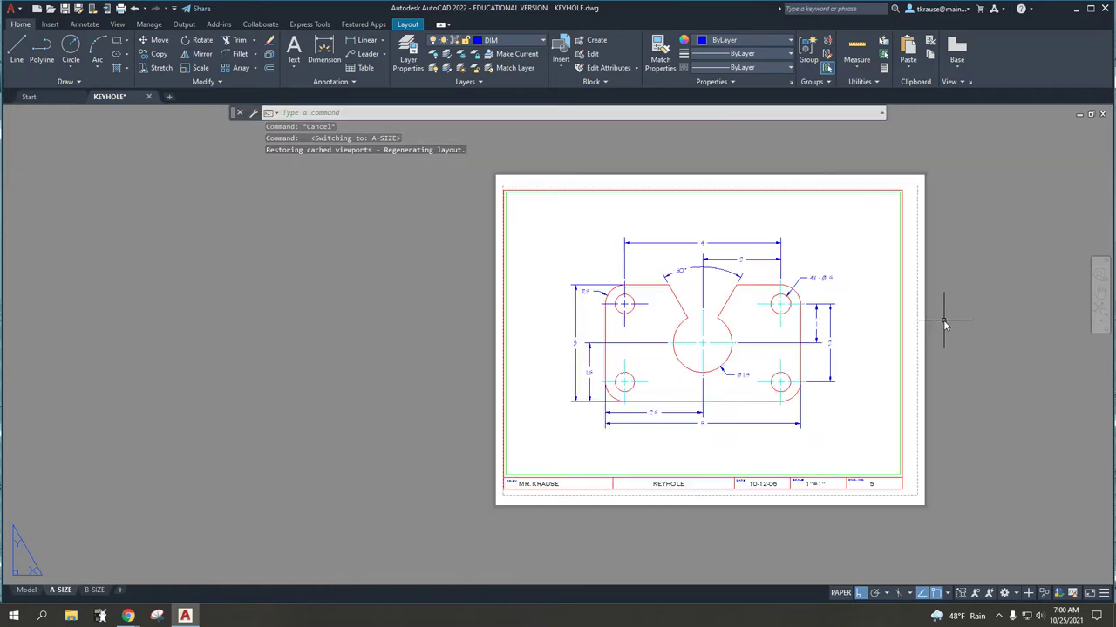
middle_click_drag(941, 317, 845, 329)
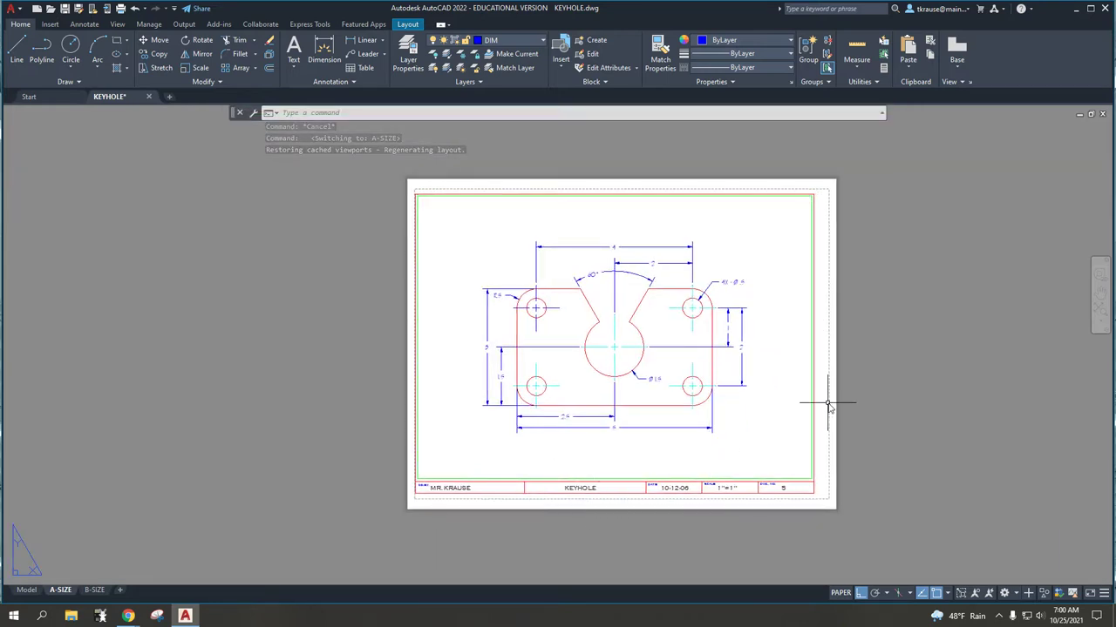
scroll(903, 399, "down", 2)
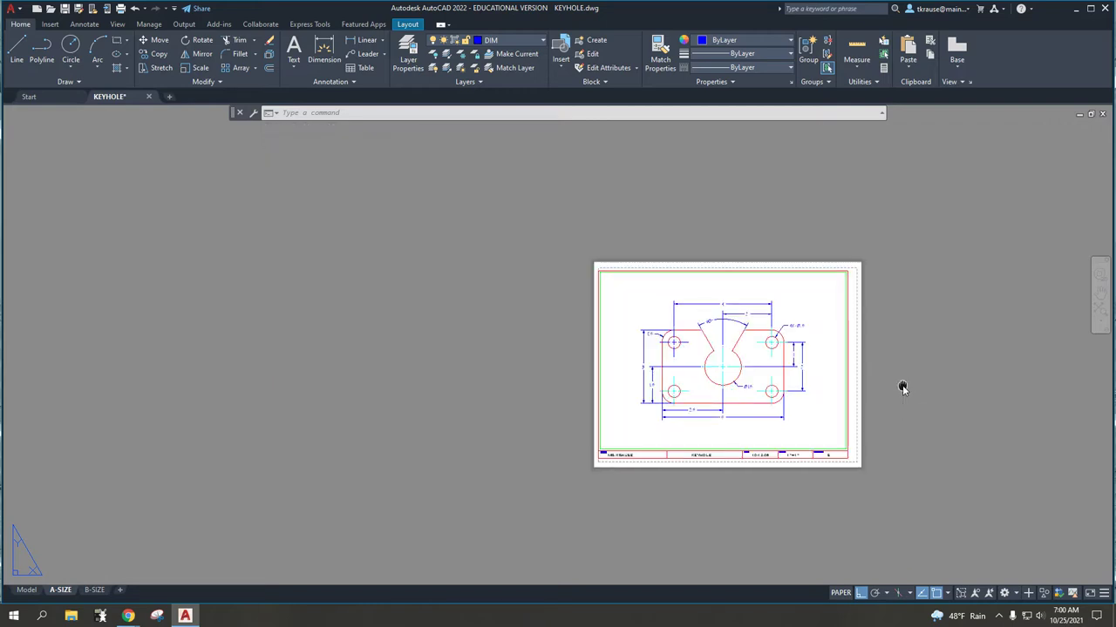
scroll(902, 385, "up", 6)
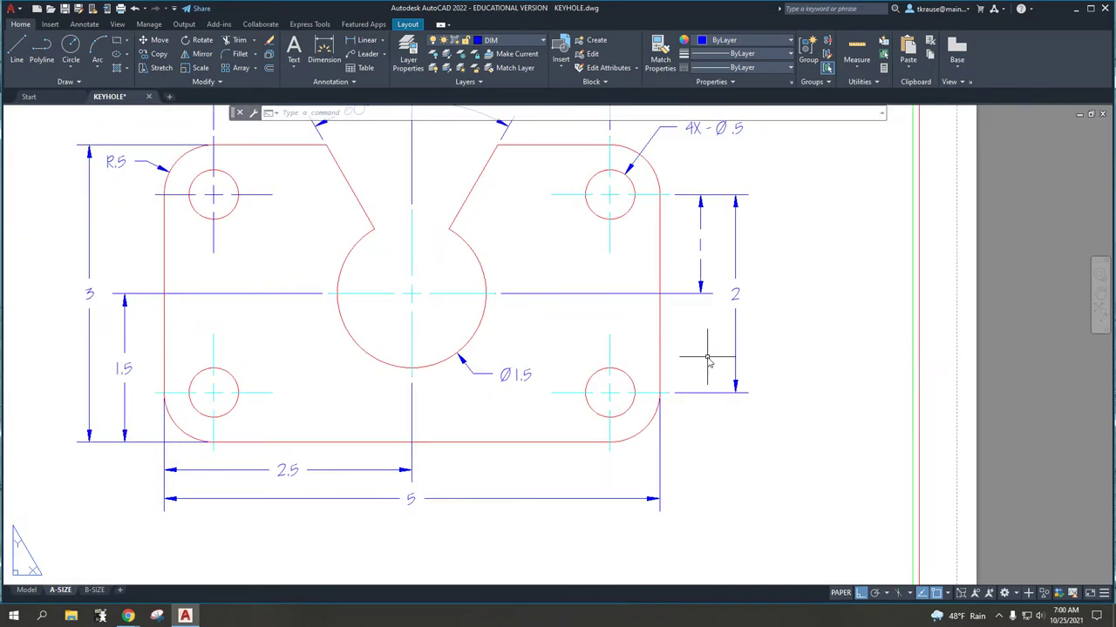
left_click(27, 590)
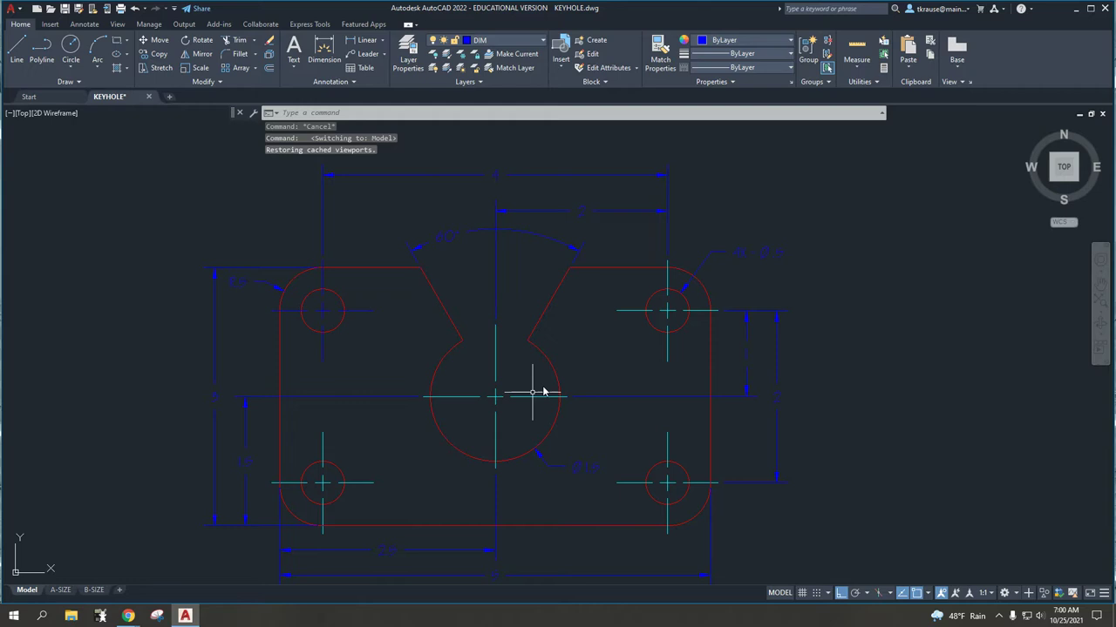
middle_click_drag(543, 380, 566, 384)
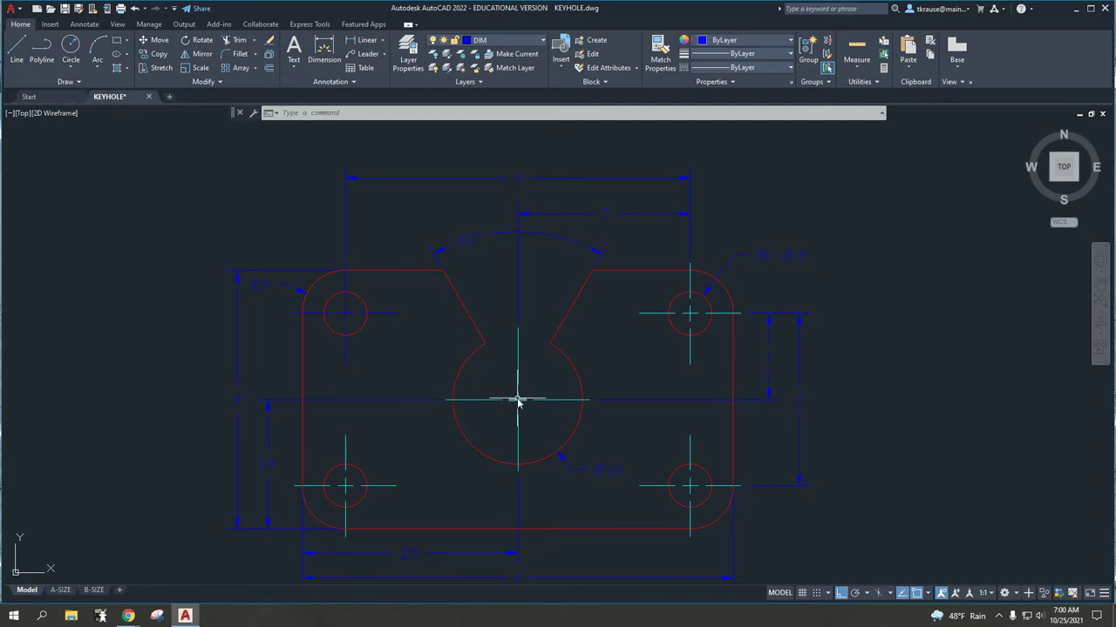
Try erasing the center mark of the large keyhole arc, and undo the erasure
mouse_move(518, 401)
left_click(550, 432)
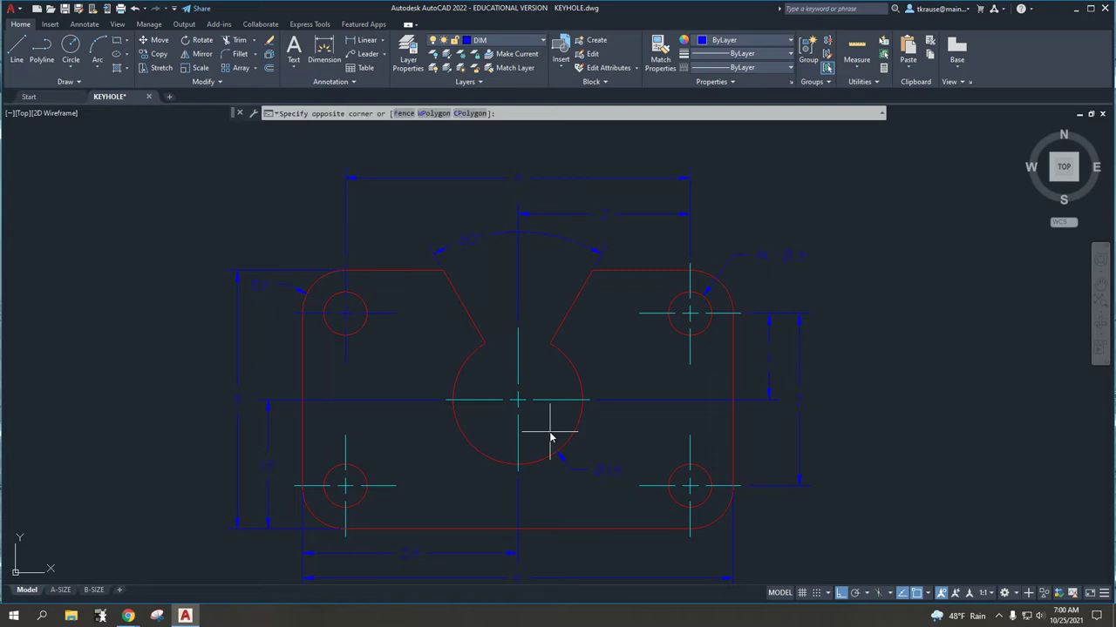
left_click(495, 381)
key("Delete")
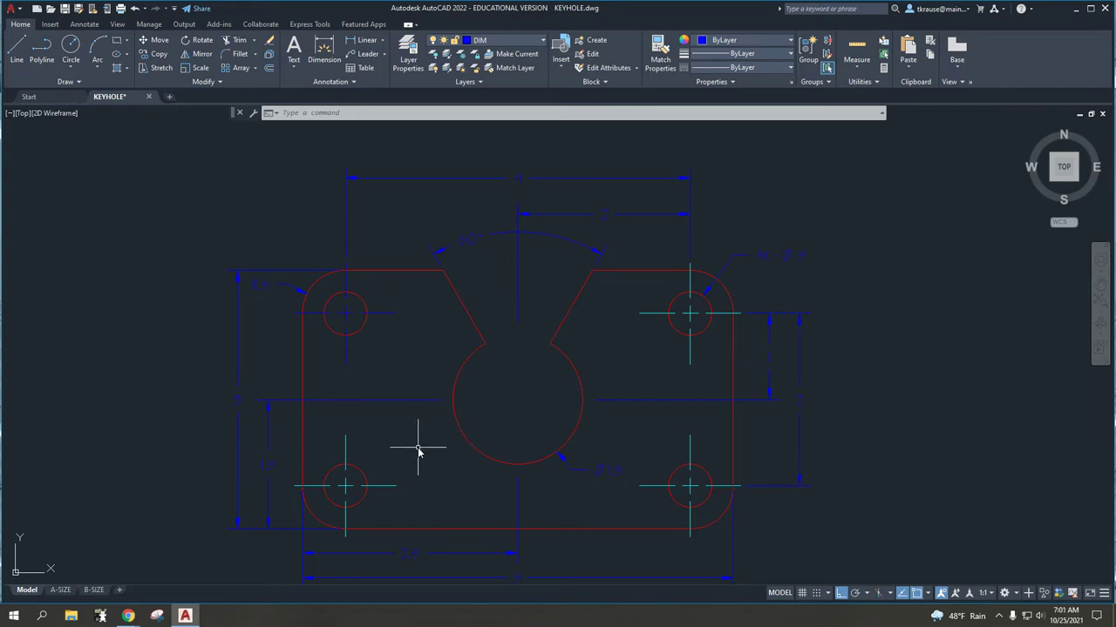
key("ctrl+z")
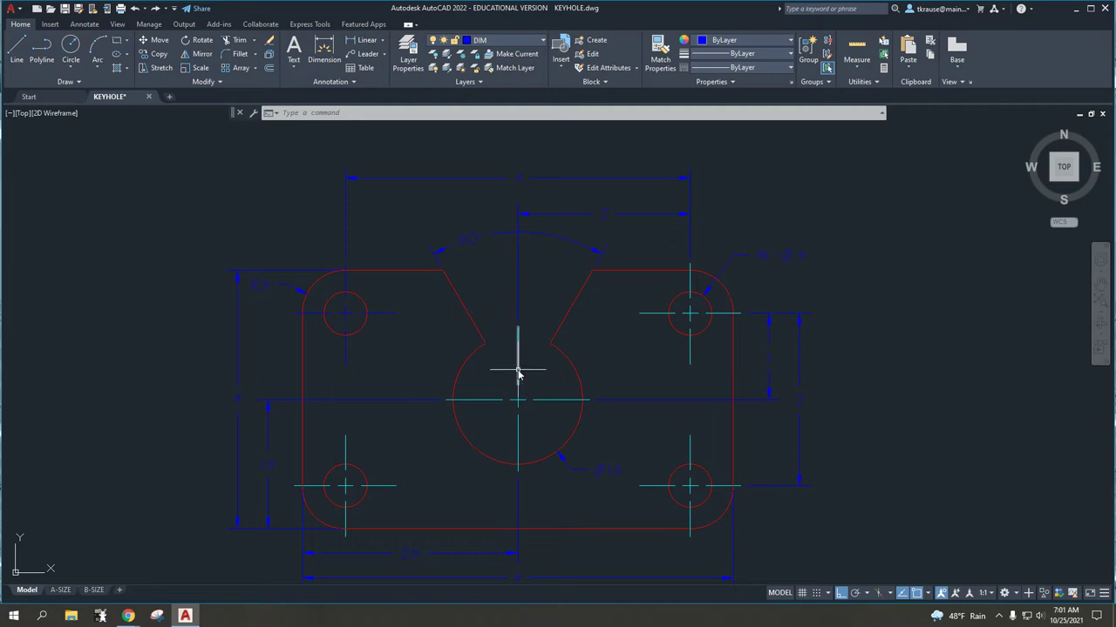
Erase the center mark lines inside the large keyhole arc
mouse_move(518, 372)
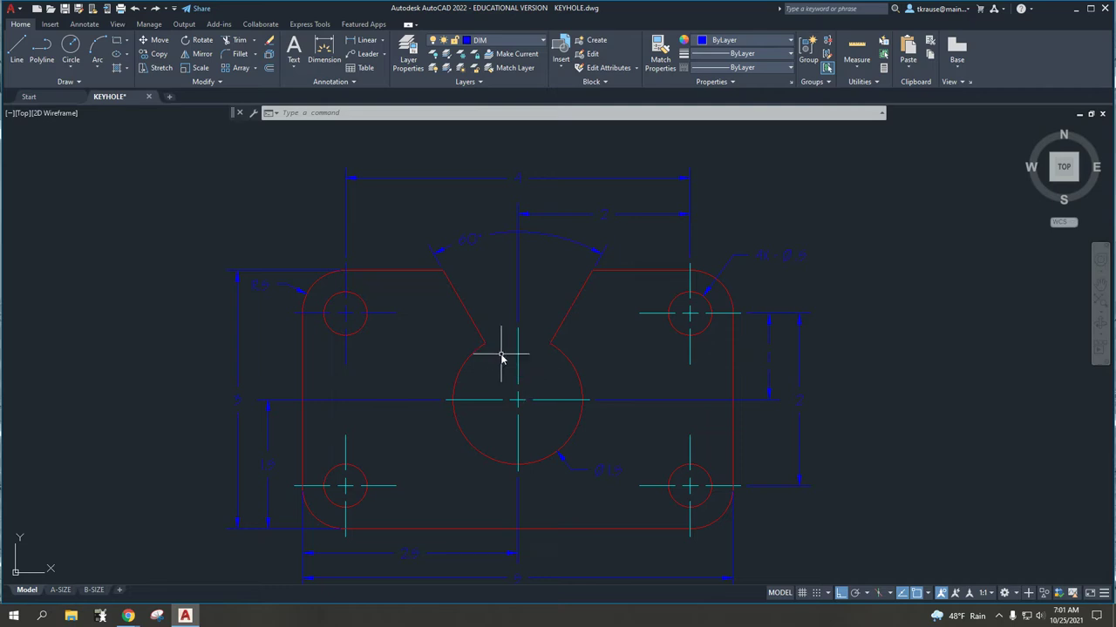
left_click(546, 420)
left_click(483, 378)
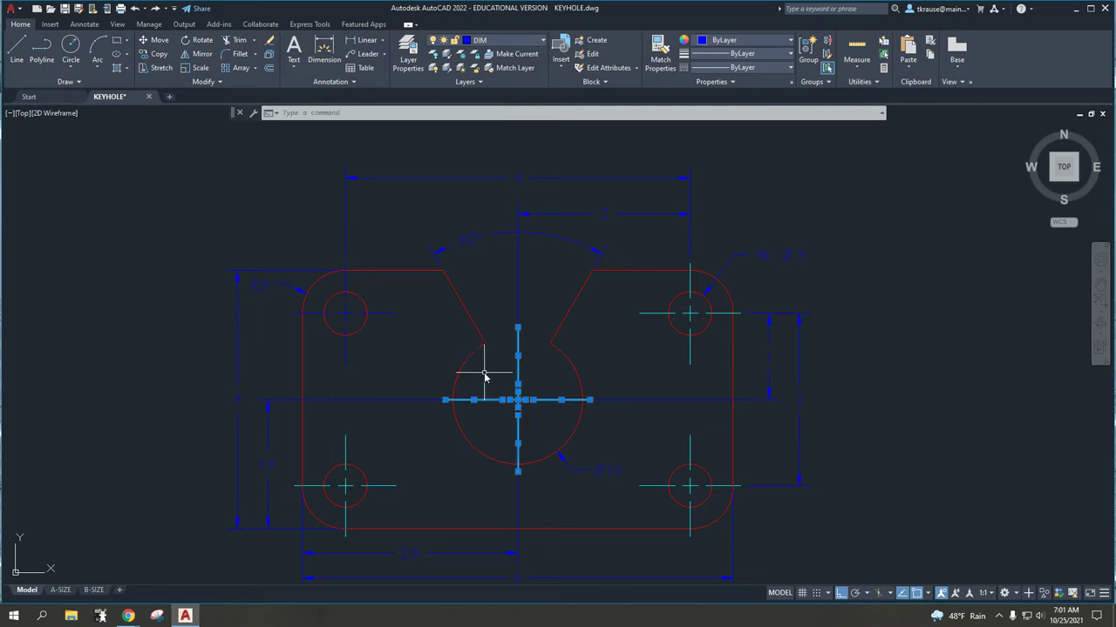
key("Delete")
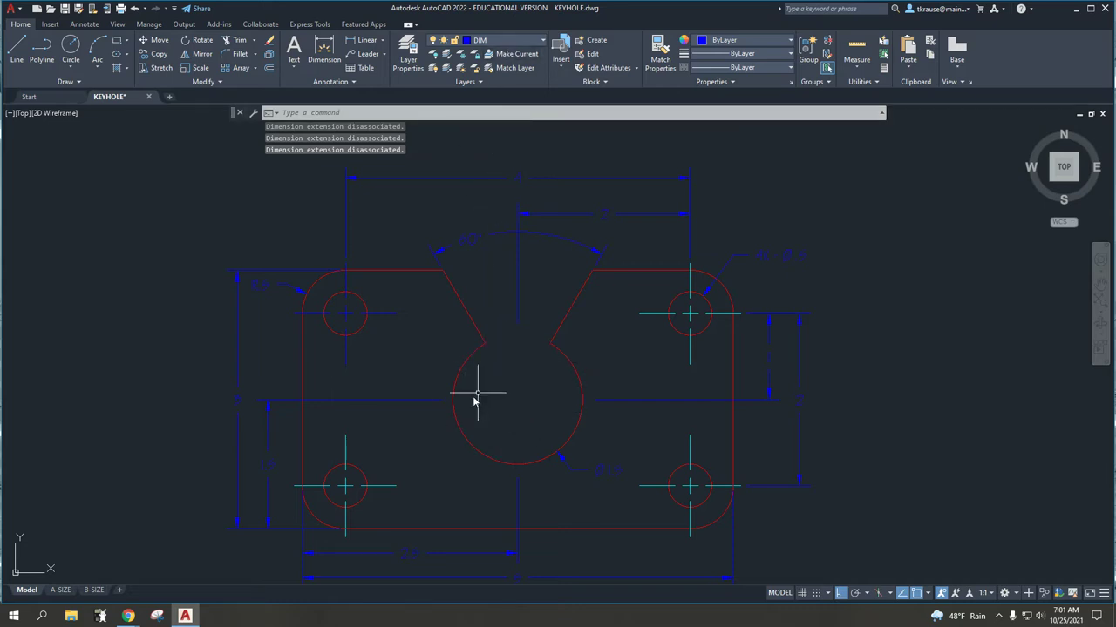
Make CEN the current layer
left_click(494, 42)
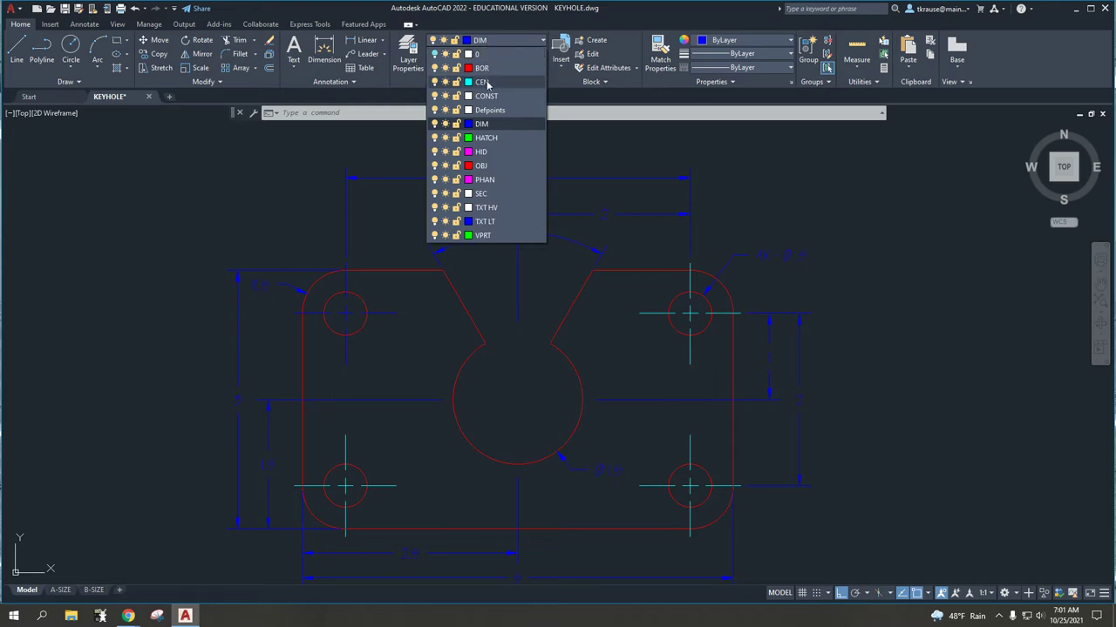
left_click(482, 82)
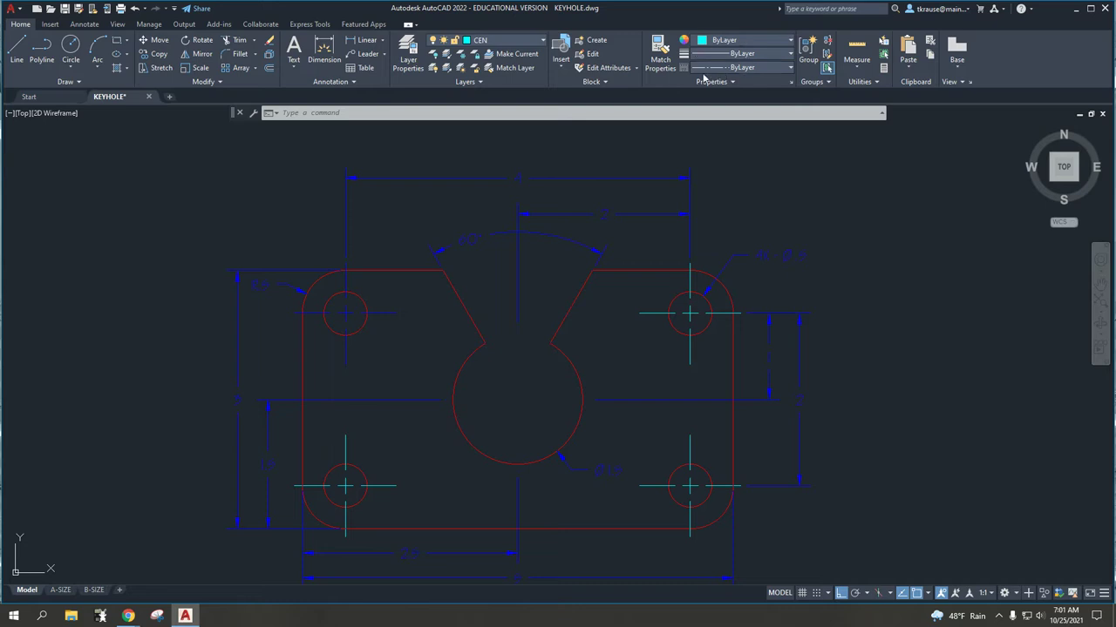
Check the current layer and whether the color and lineweight properties are set to ByLayer
left_click(713, 81)
left_click(503, 42)
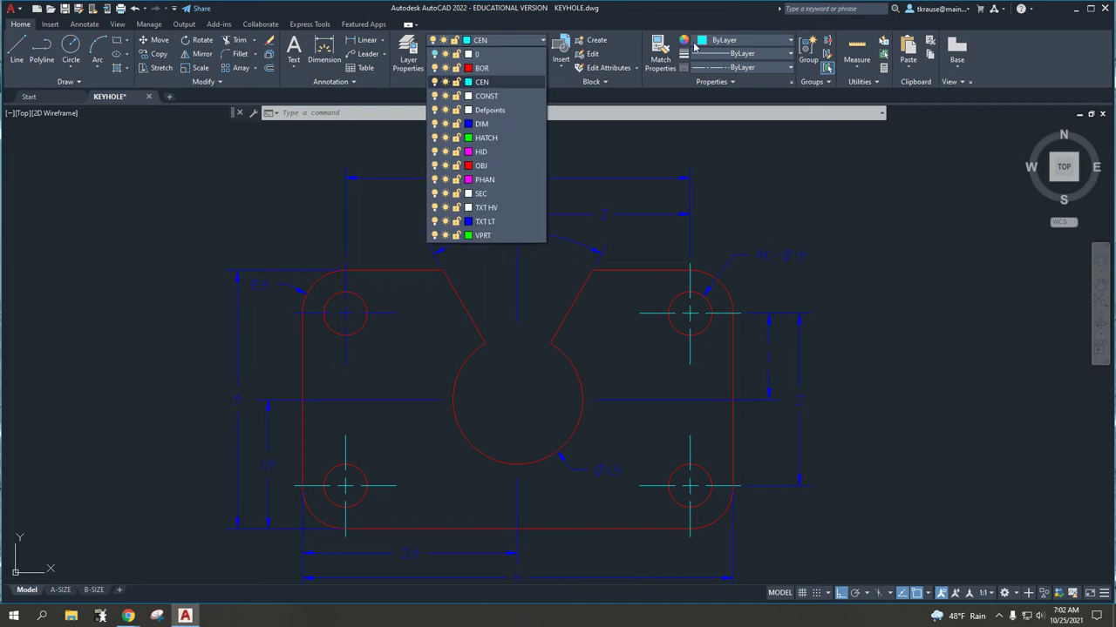
left_click(746, 40)
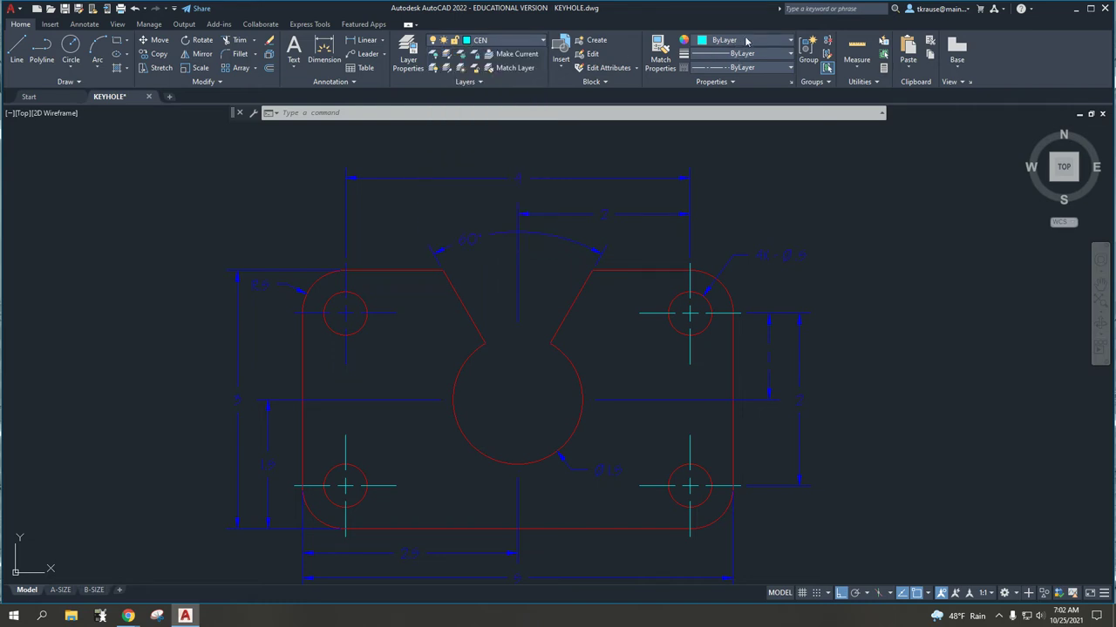
left_click(746, 41)
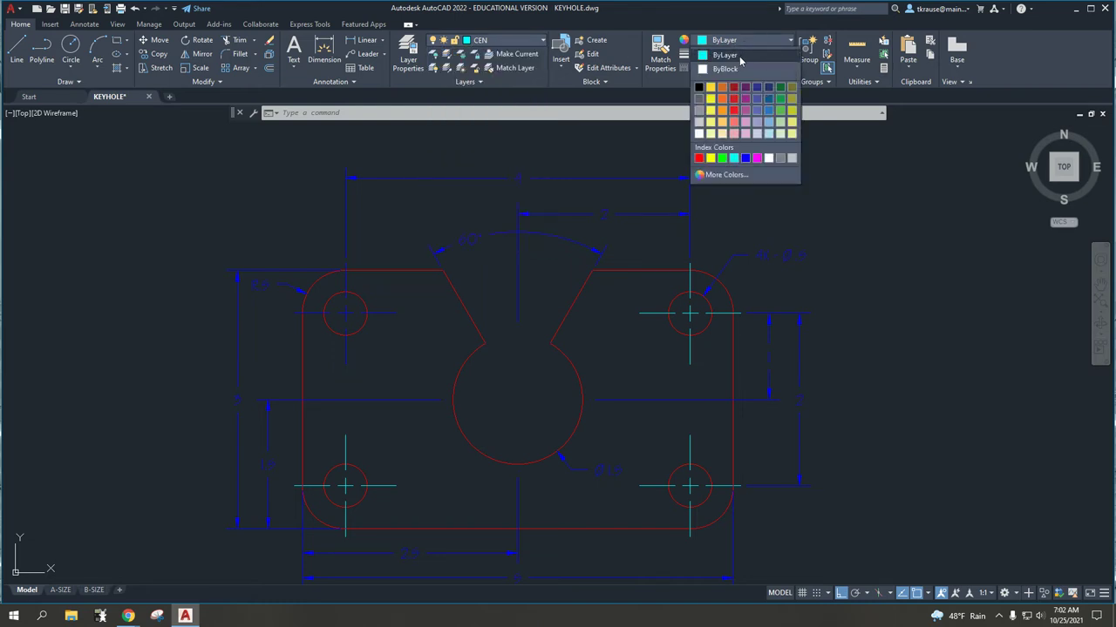
left_click(742, 28)
left_click(746, 54)
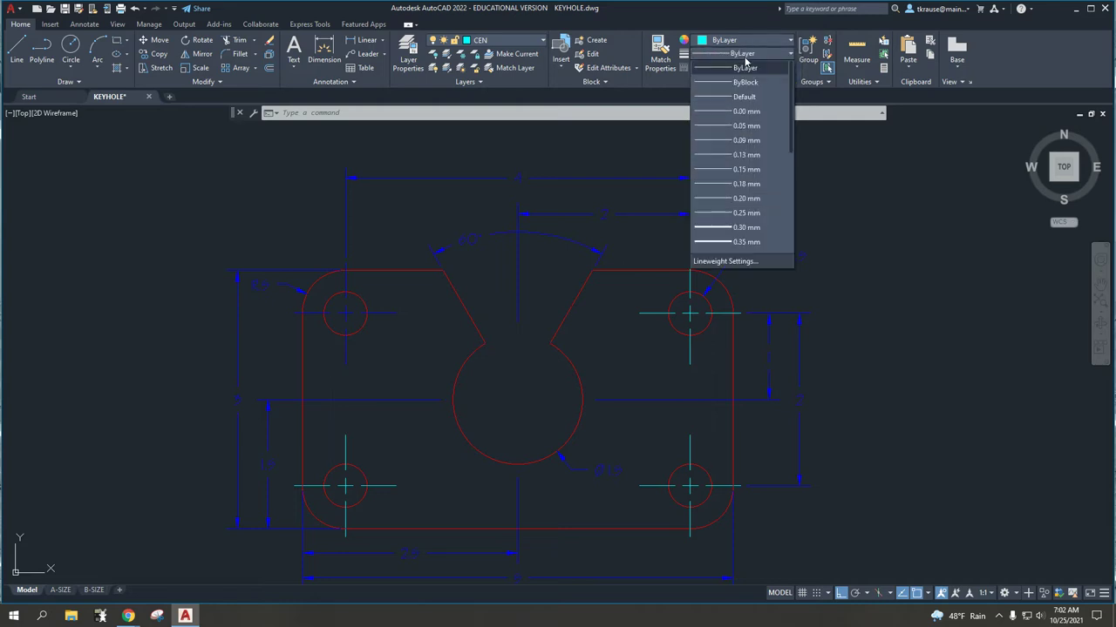
left_click(737, 24)
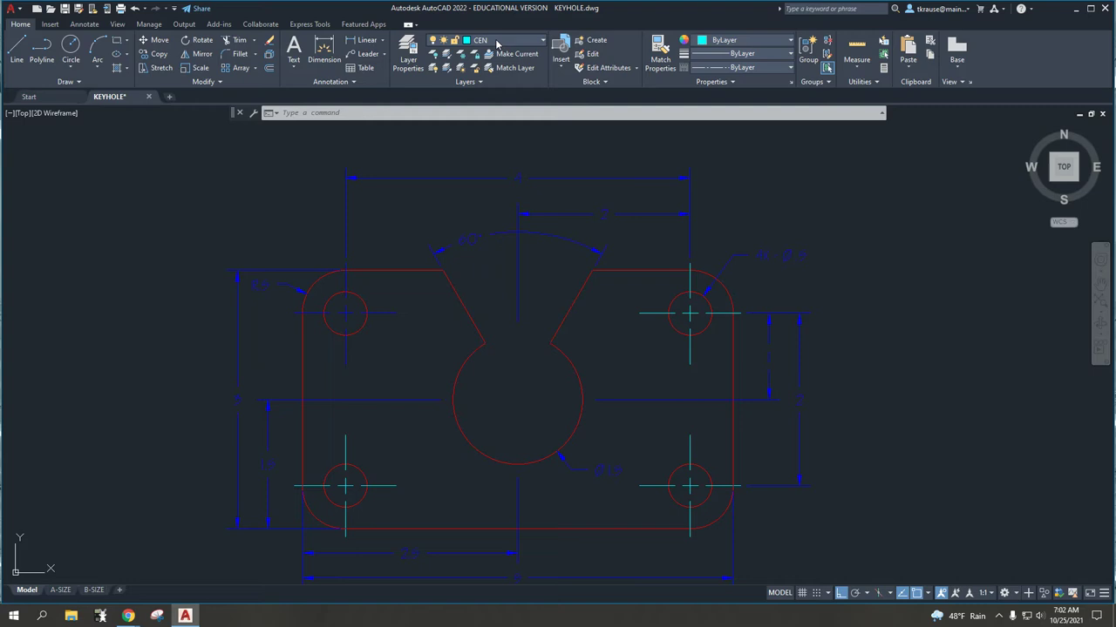
left_click(497, 41)
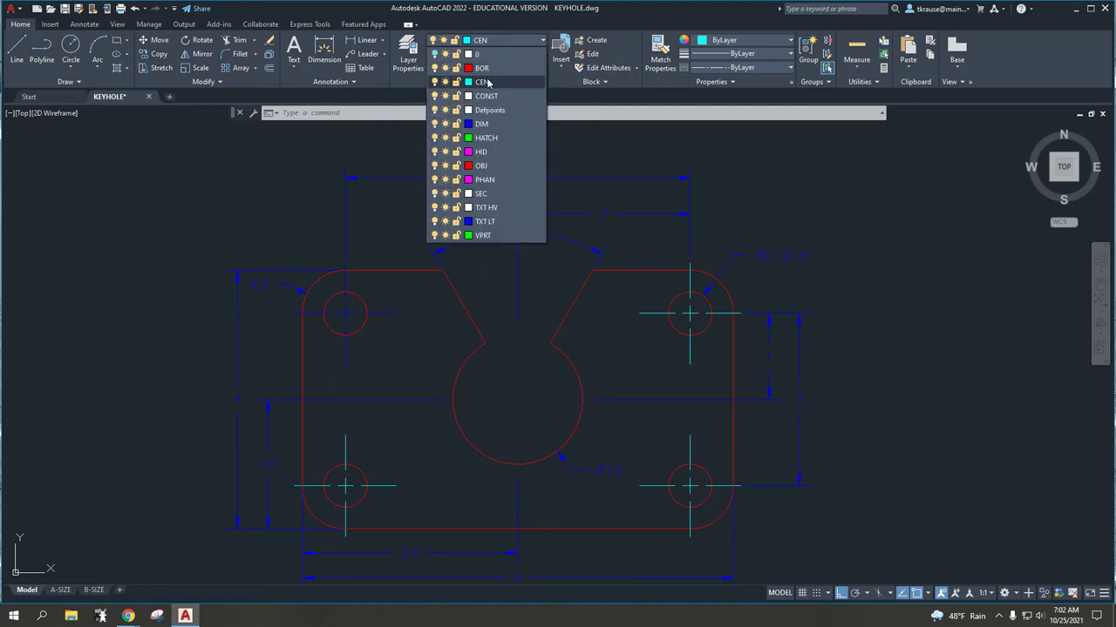
left_click(509, 42)
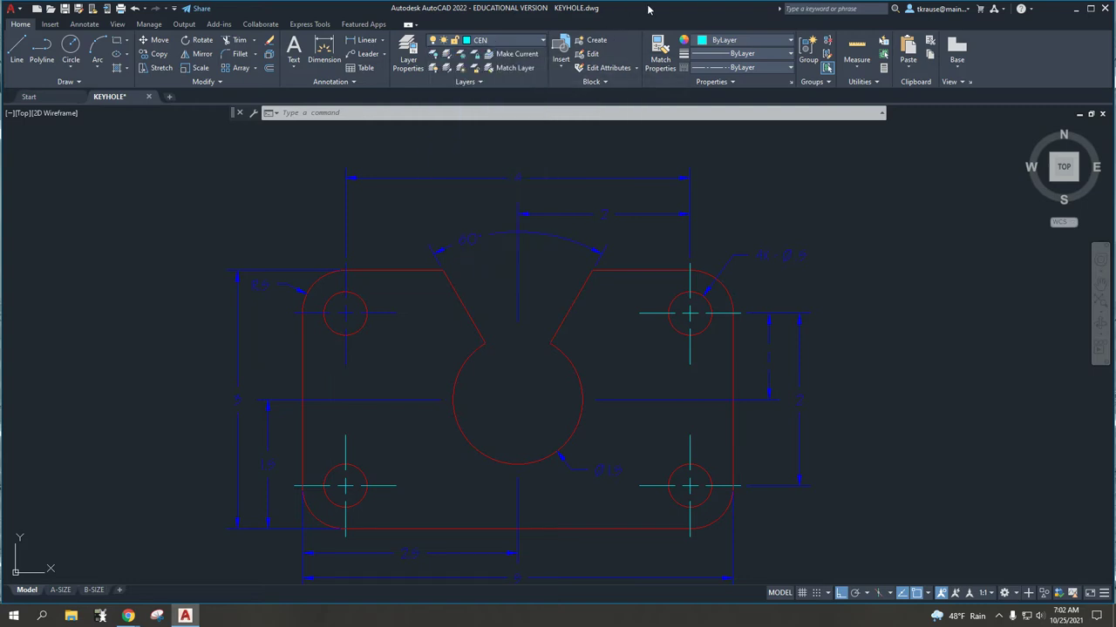
left_click(509, 42)
Erase the small center cross and the four surrounding center lines of the plate's lower-left hole
middle_click_drag(412, 467, 484, 384)
left_click(417, 403)
left_click(412, 397)
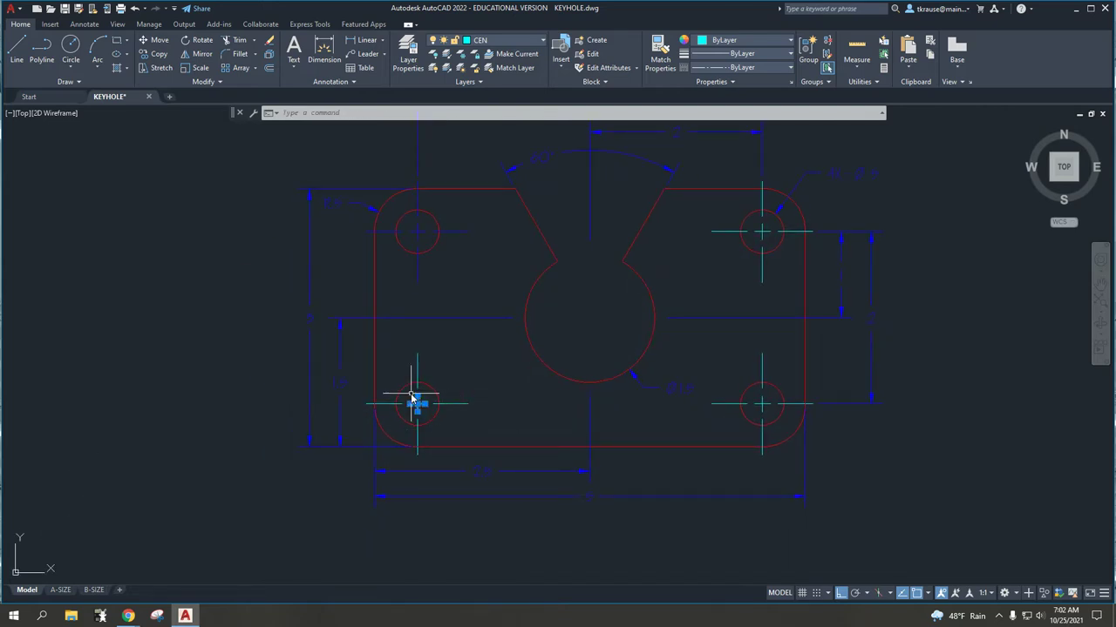
key("Escape")
left_click(493, 416)
left_click(446, 381)
key("Delete")
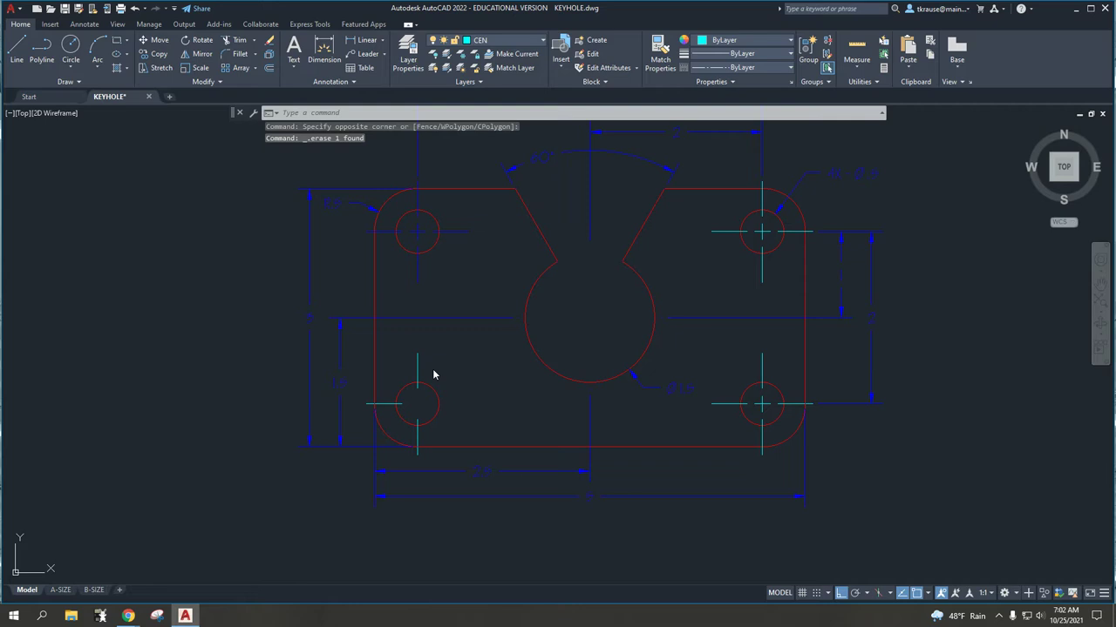
left_click(433, 369)
left_click(401, 383)
key("Delete")
left_click(386, 393)
left_click(384, 412)
key("Delete")
left_click(432, 442)
left_click(407, 433)
key("Delete")
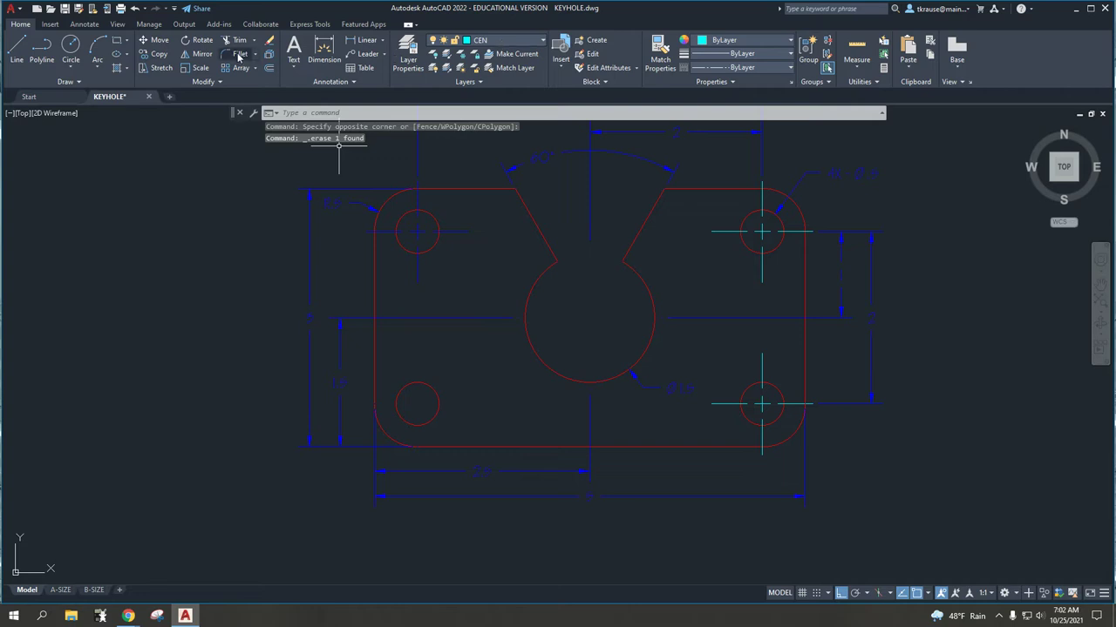
Add an associative center mark to the large keyhole arc
left_click(85, 26)
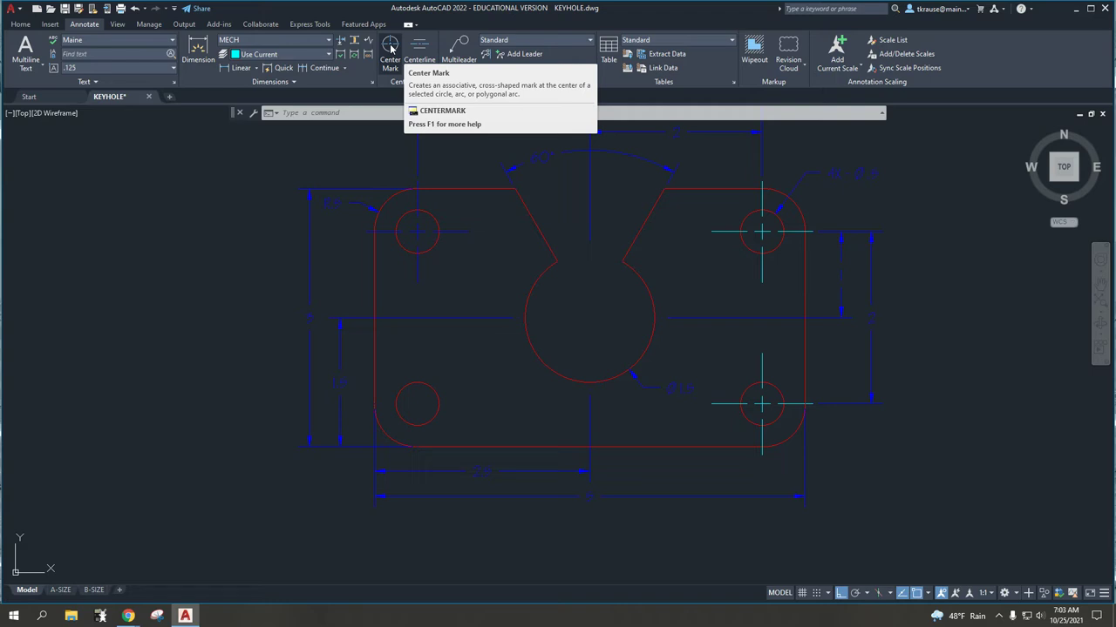
left_click(391, 48)
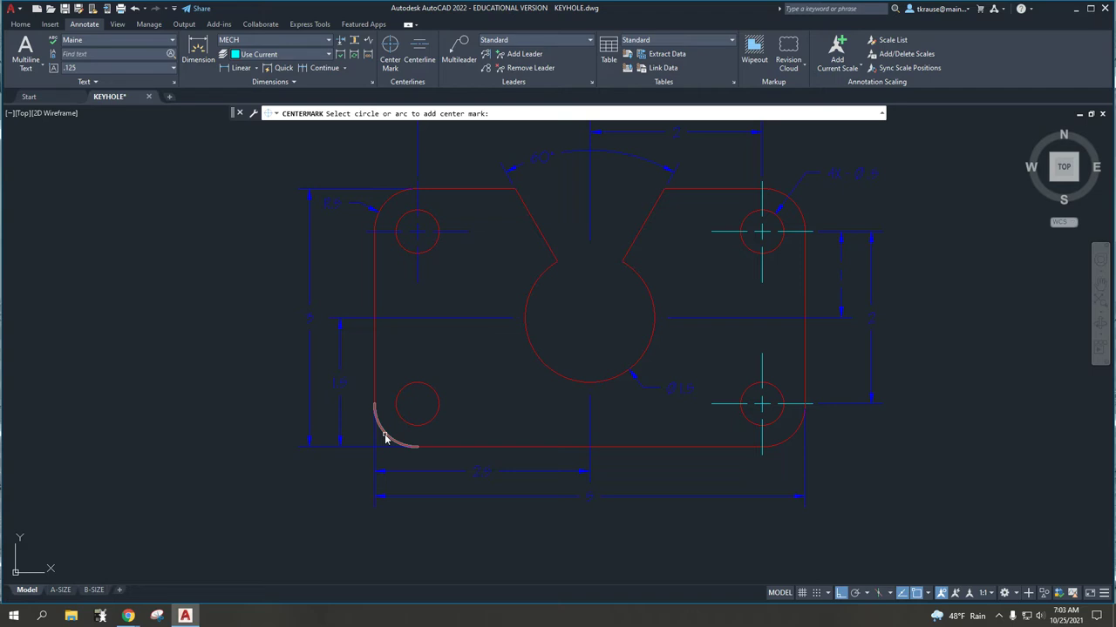
left_click(544, 268)
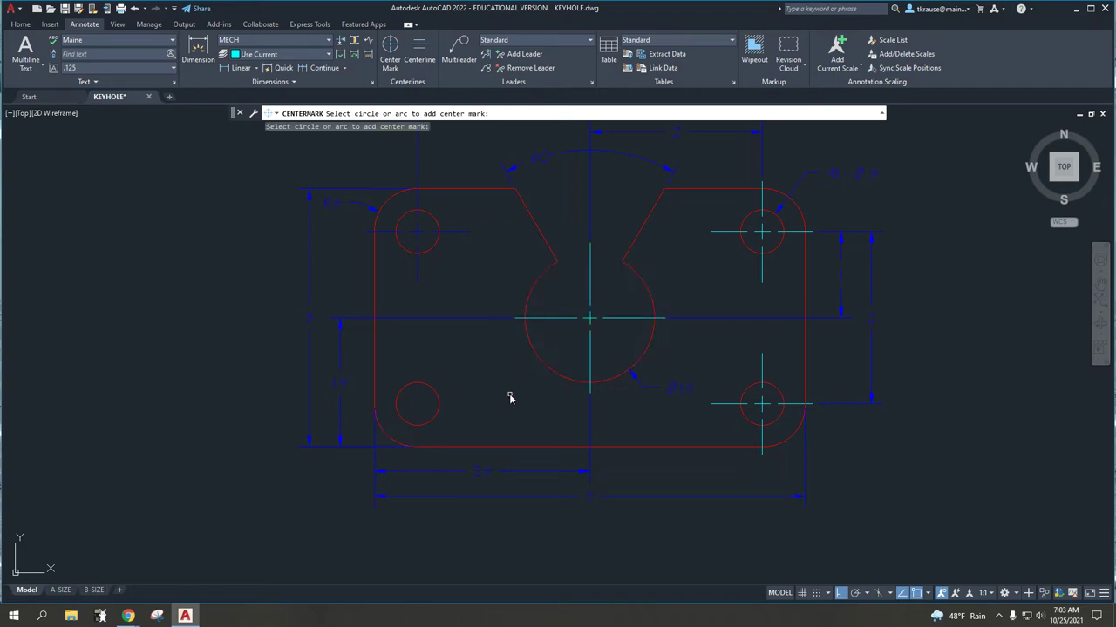
Add a center mark to the plate's lower-left hole
scroll(548, 334, "up", 2)
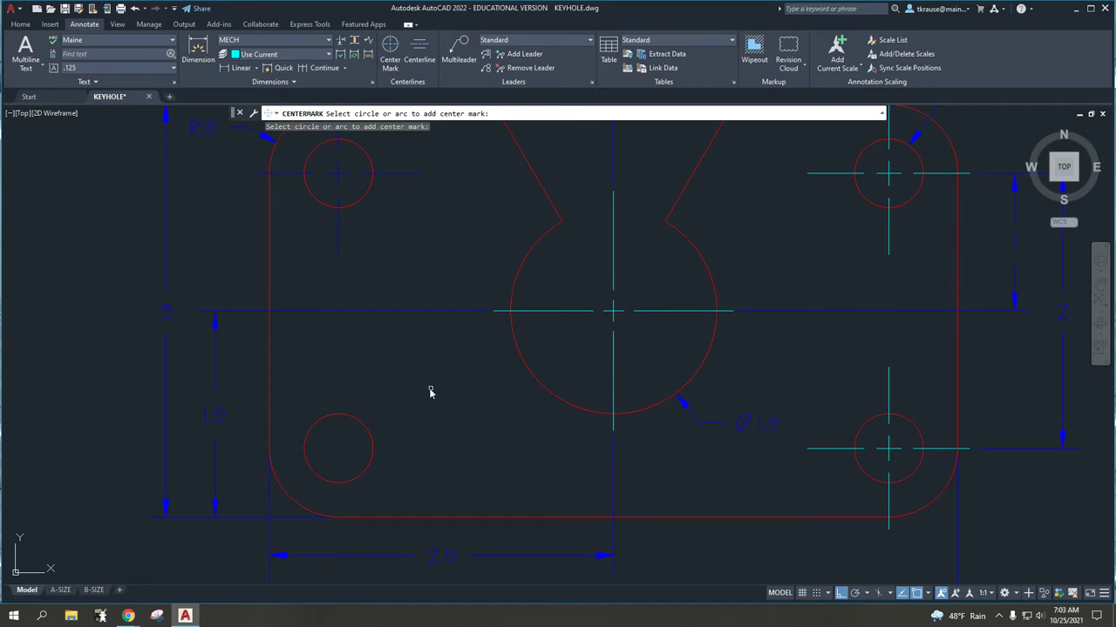
middle_click_drag(399, 393, 564, 341)
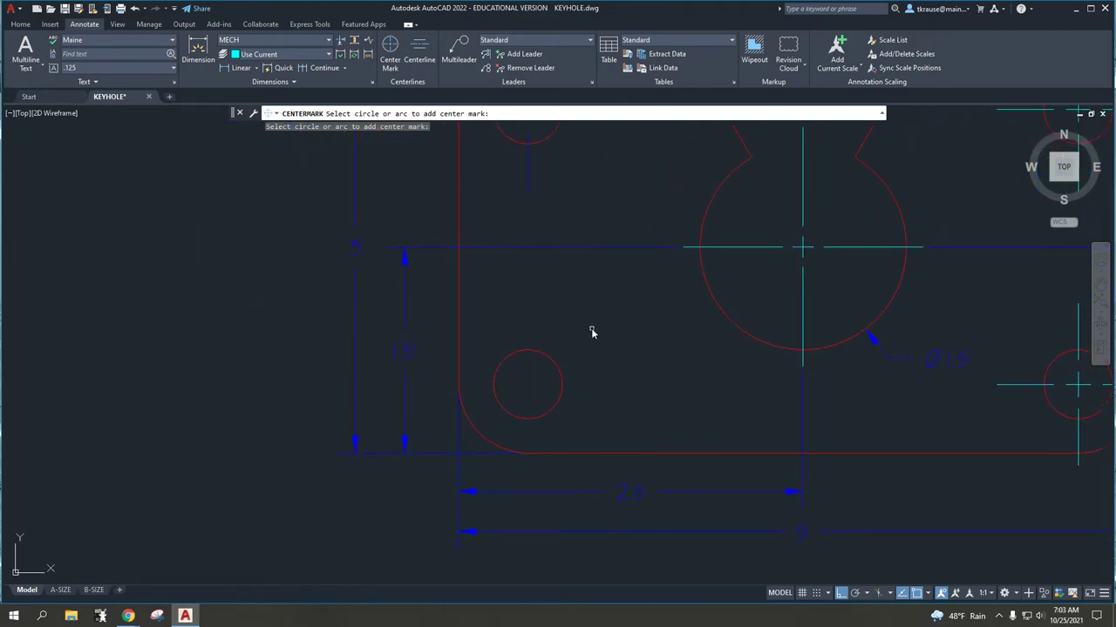
middle_click_drag(591, 332, 616, 316)
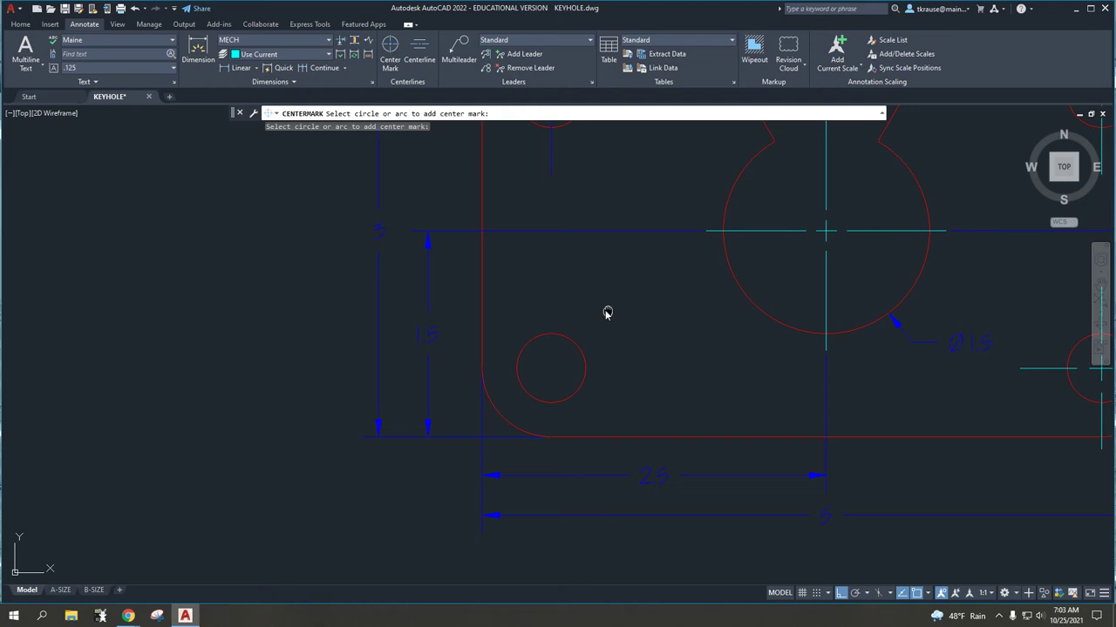
mouse_move(605, 311)
middle_mouse_down()
mouse_move(463, 330)
mouse_move(428, 318)
middle_mouse_up()
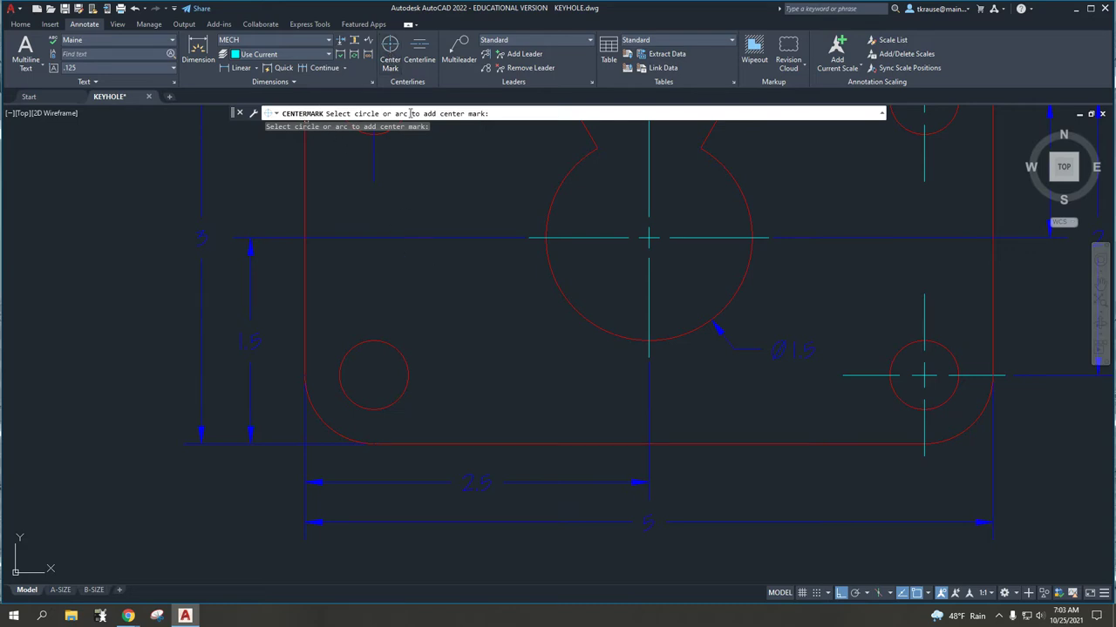
left_click(387, 345)
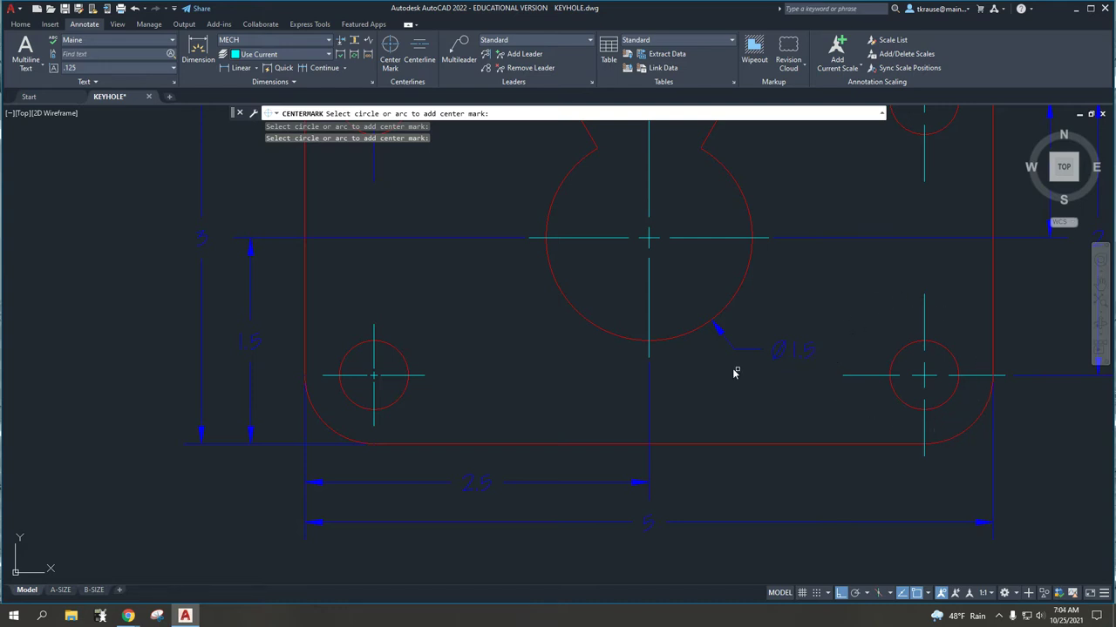
End the Center Mark command and undo the center marks on the keyhole arc and lower-left hole
key("ctrl+z")
key("Escape")
key("Escape")
key("Escape")
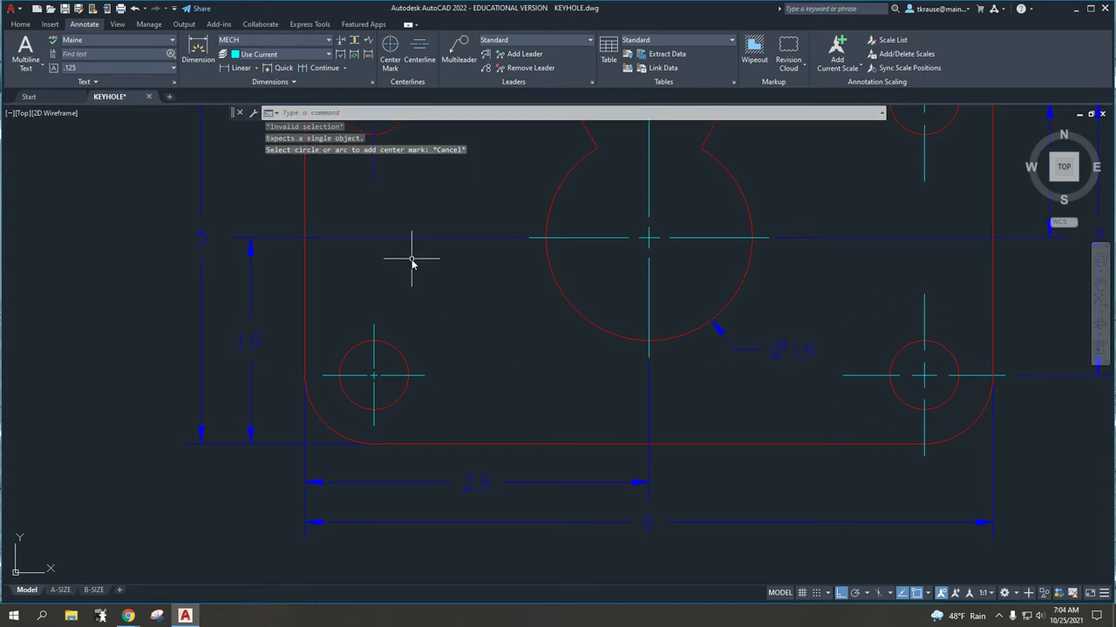
key("ctrl+z")
scroll(456, 336, "up", 2)
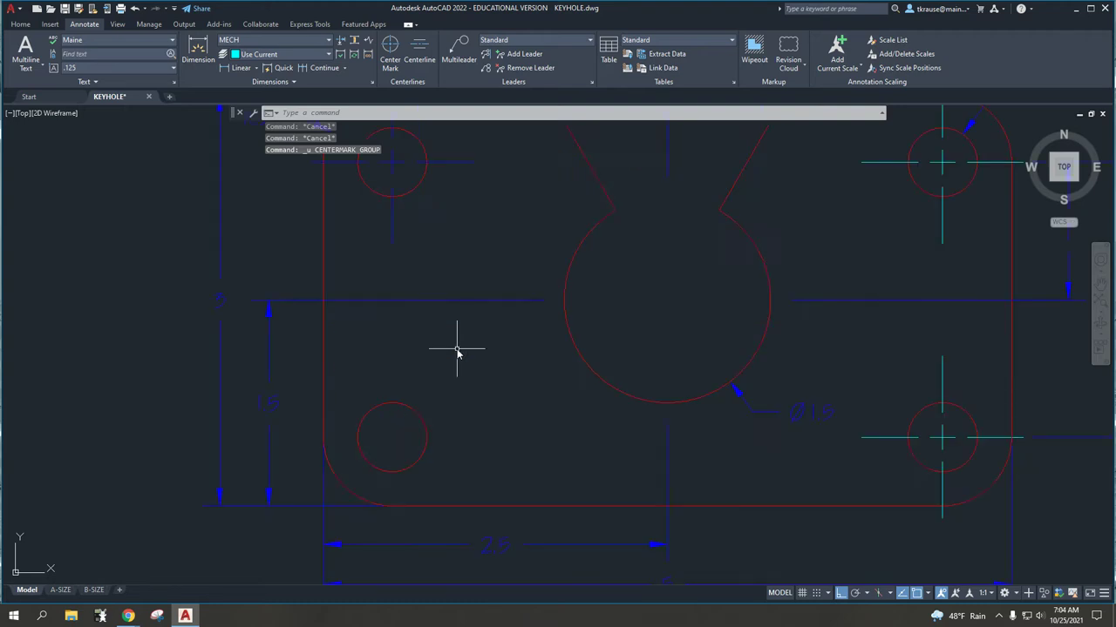
Add a center mark to the plate outline's rounded lower-left corner arc
left_click(391, 50)
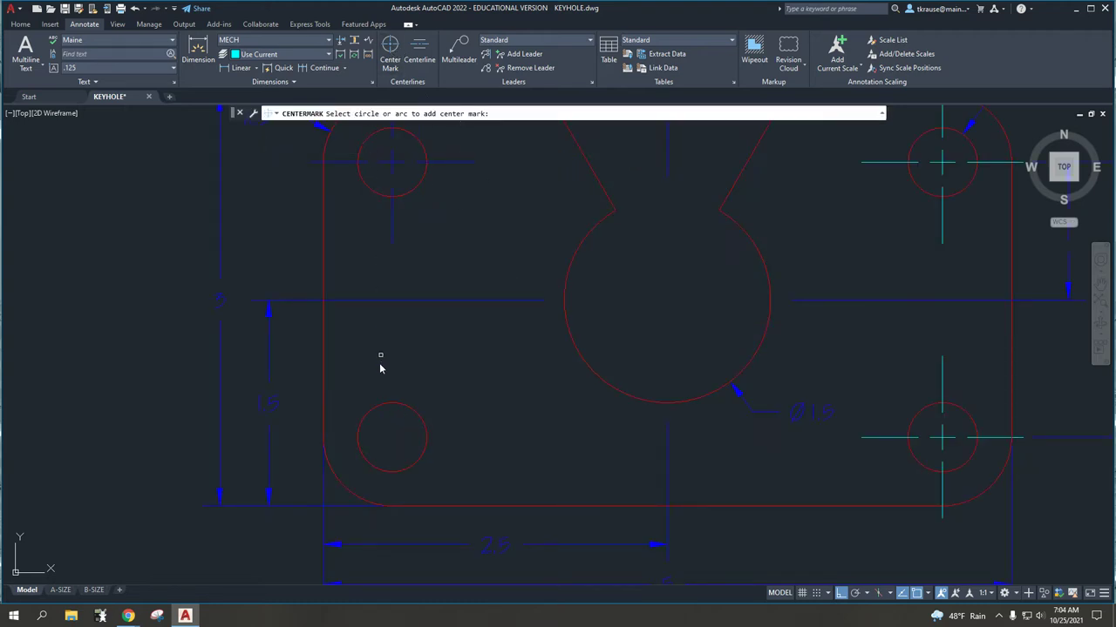
left_click(345, 490)
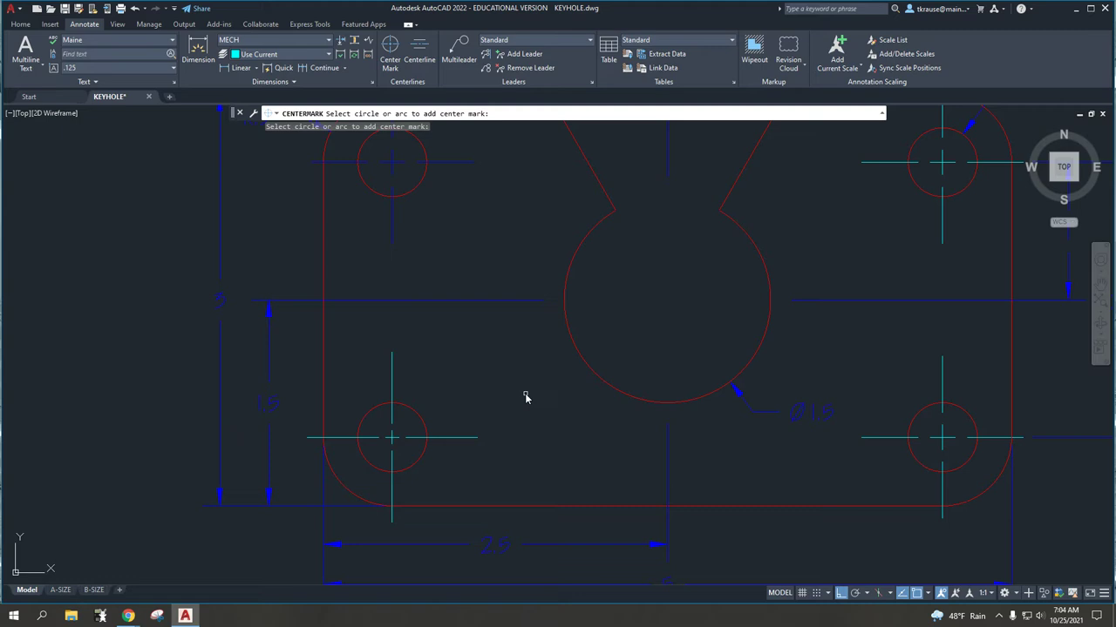
key("Escape")
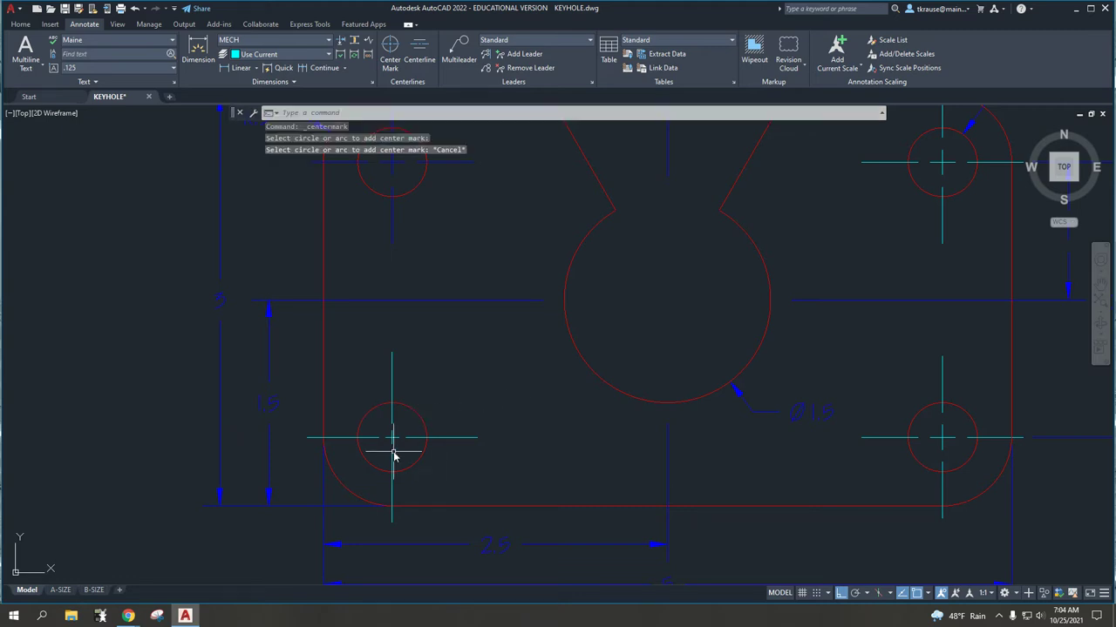
left_click(299, 370)
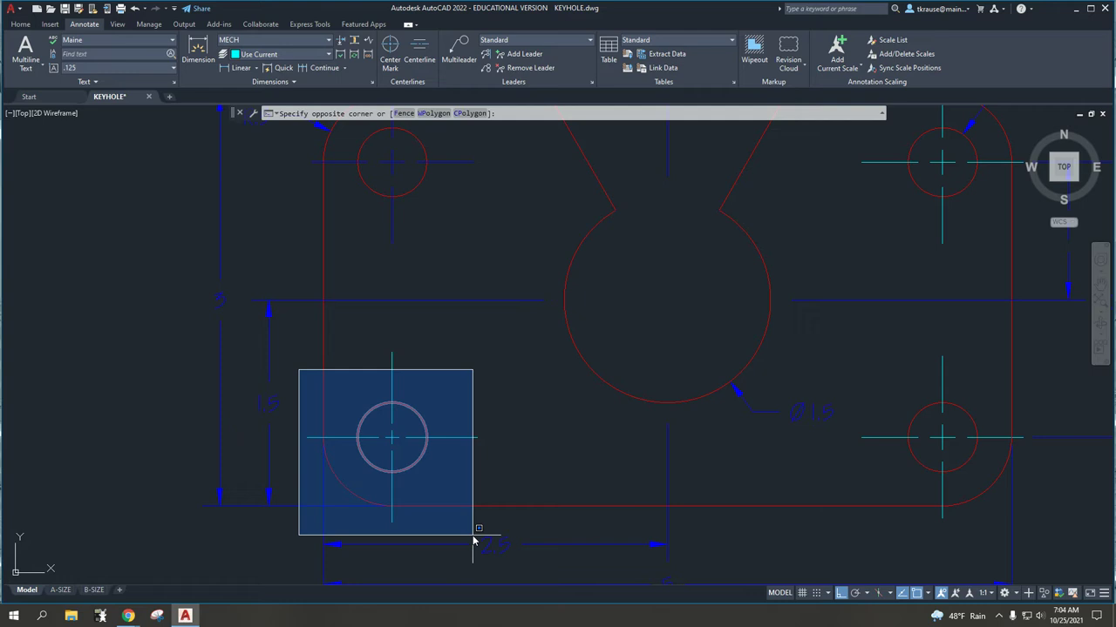
key("Escape")
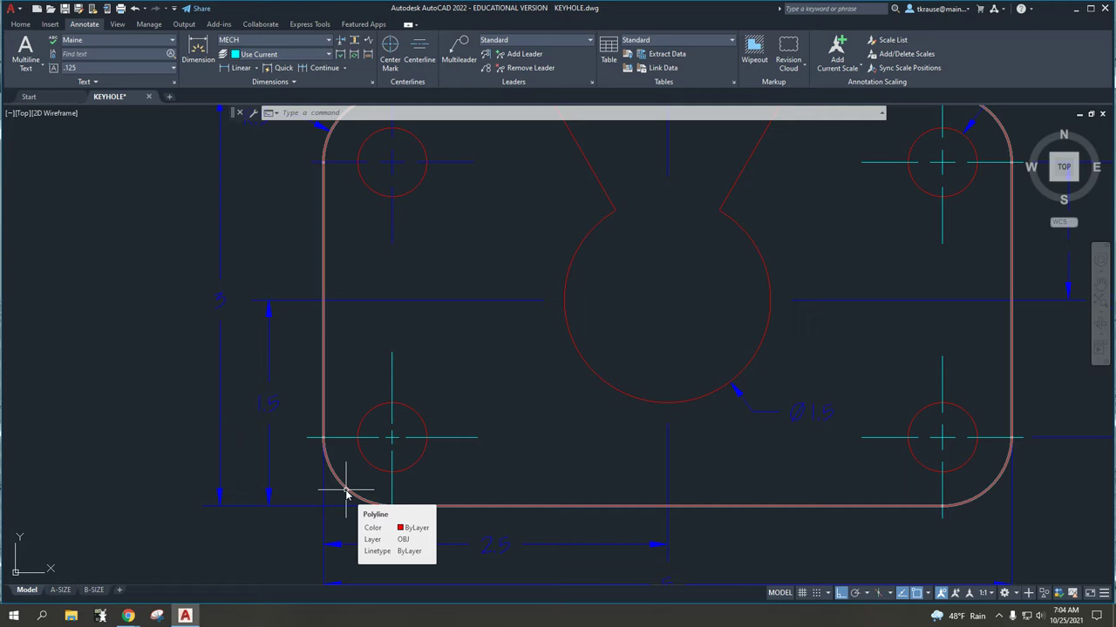
Add a center mark to the large keyhole arc and end the Center Mark command
left_click(390, 48)
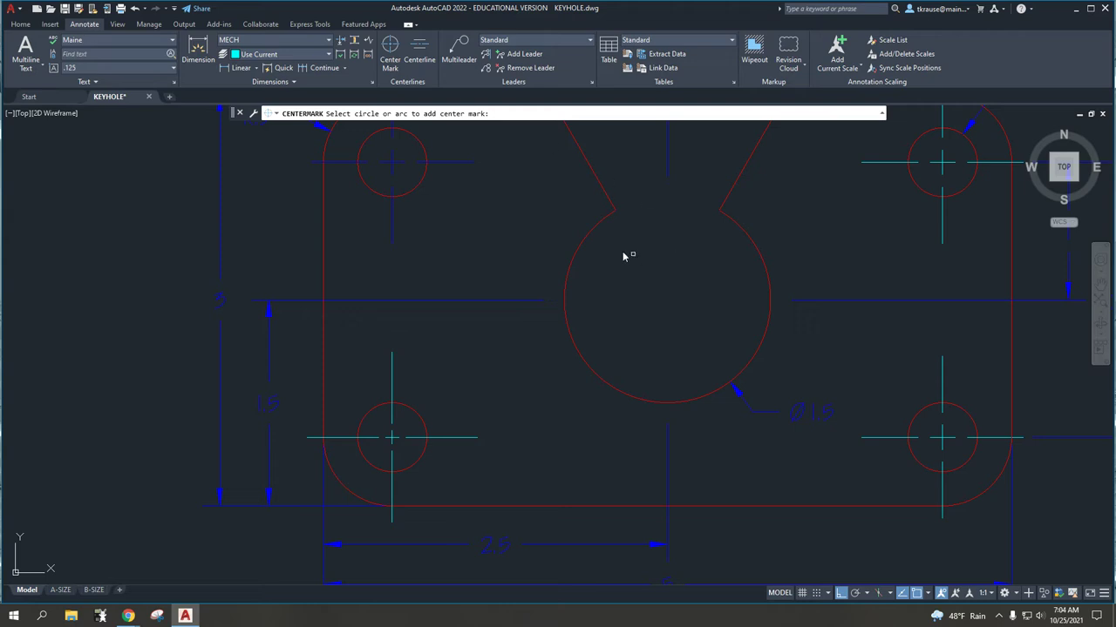
left_click(587, 231)
key("Escape")
Try erasing the R.5 radius dimension at the plate's upper-left corner, and undo the erasure
middle_click_drag(479, 359, 486, 407)
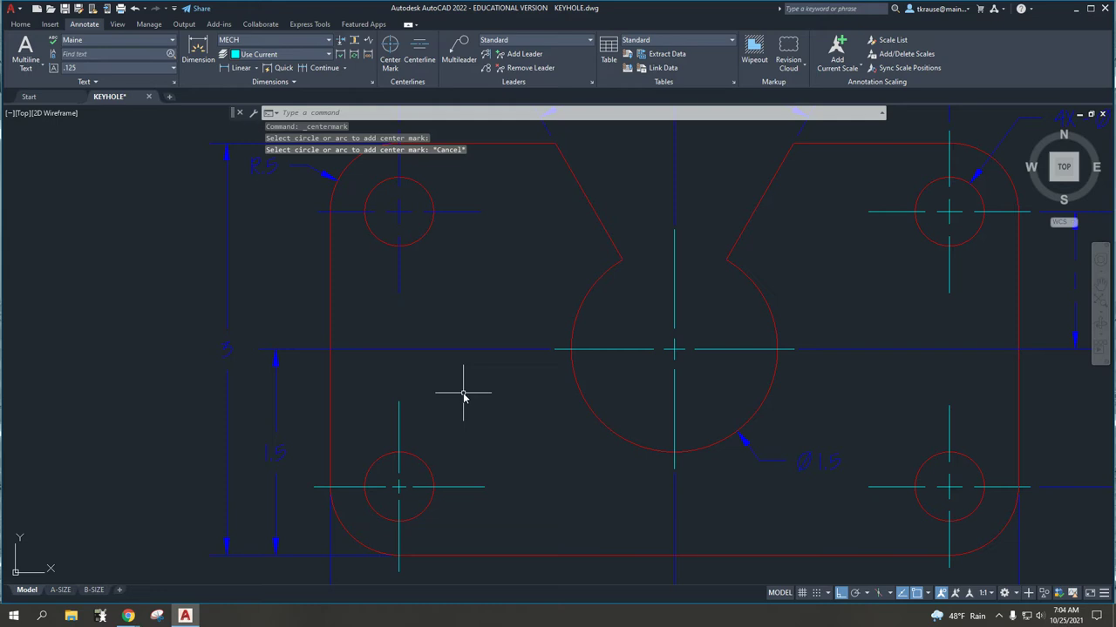
middle_click_drag(455, 323, 476, 426)
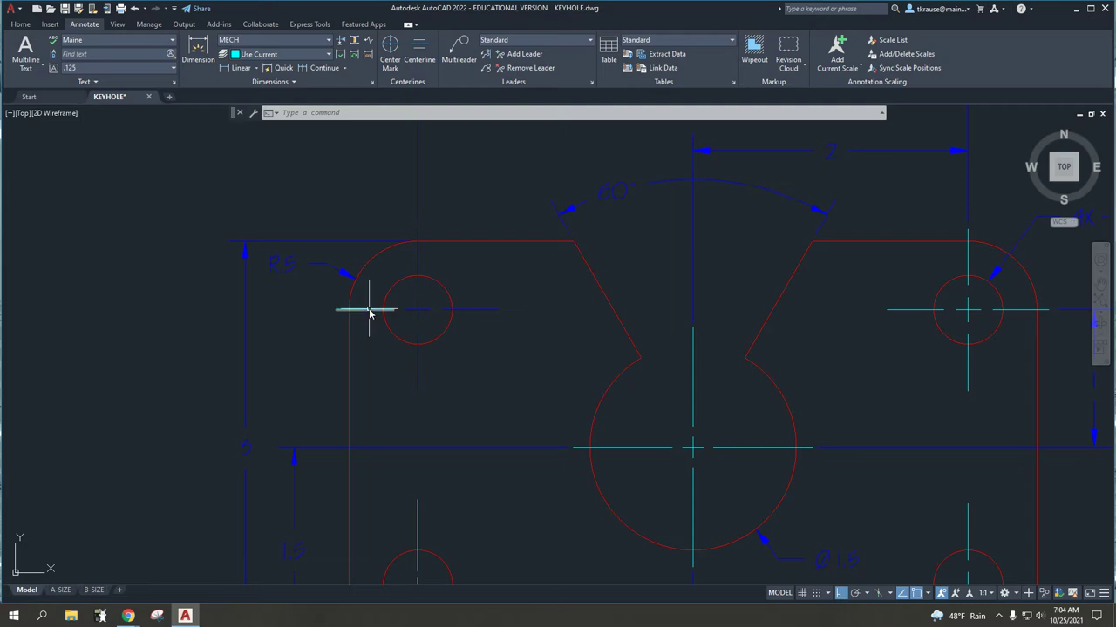
mouse_move(368, 312)
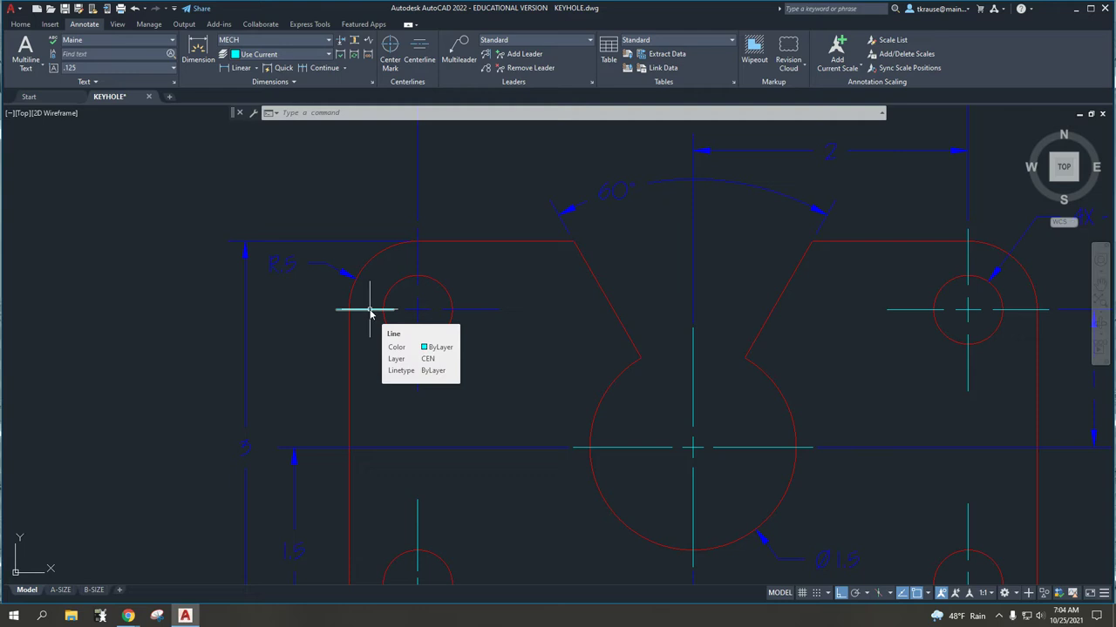
left_click(370, 312)
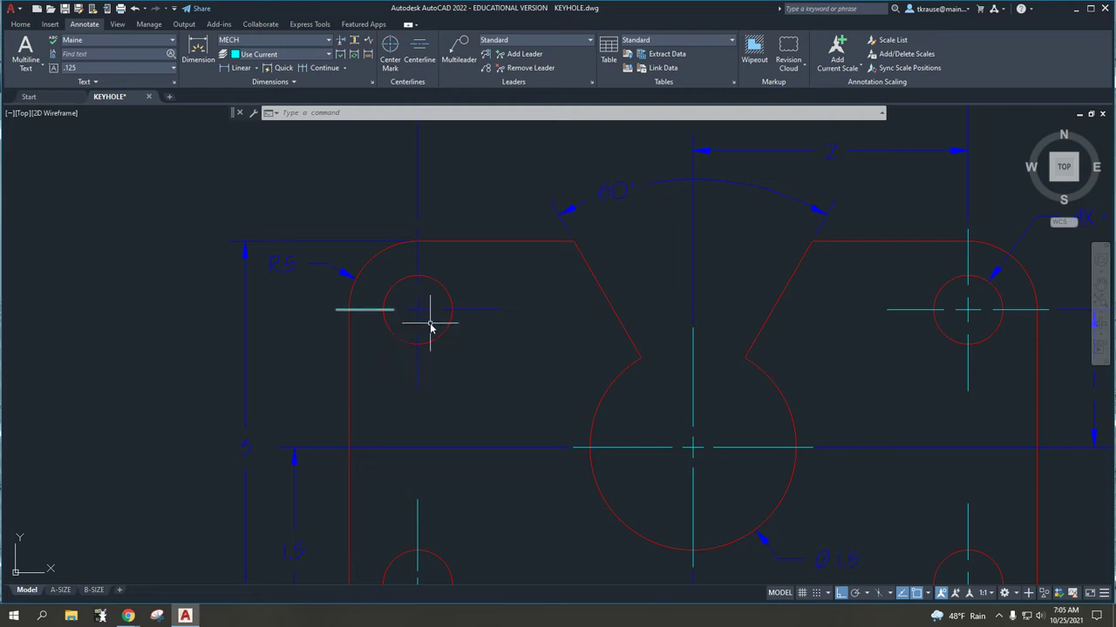
left_click(334, 271)
key("Delete")
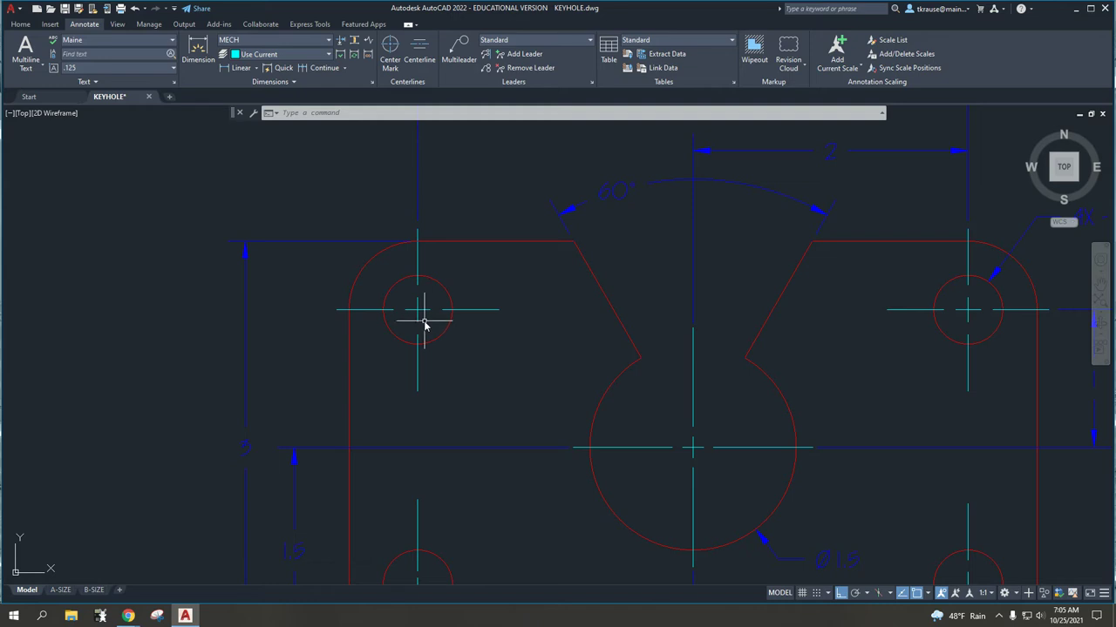
key("ctrl+z")
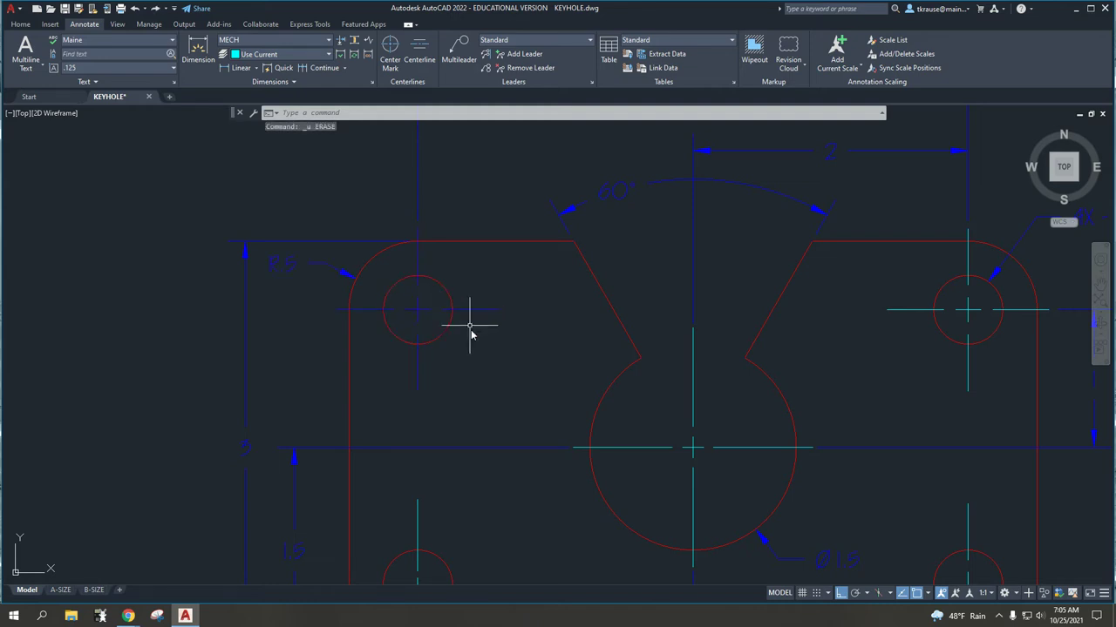
Erase the R.5 radius dimension at the plate's upper-left corner
scroll(421, 297, "up", 5)
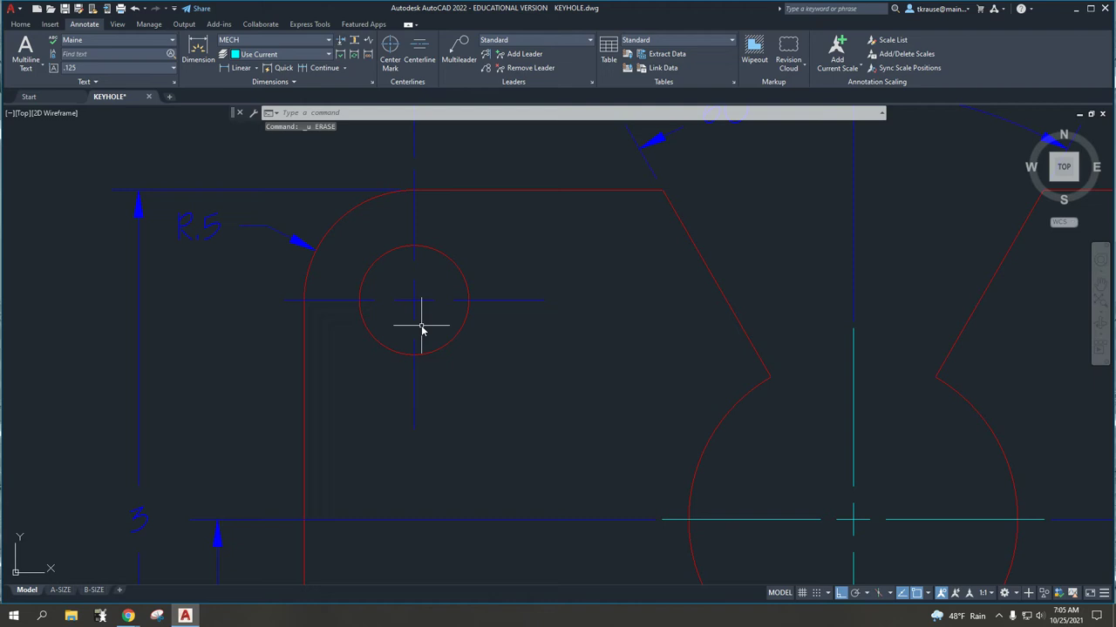
scroll(449, 375, "down", 3)
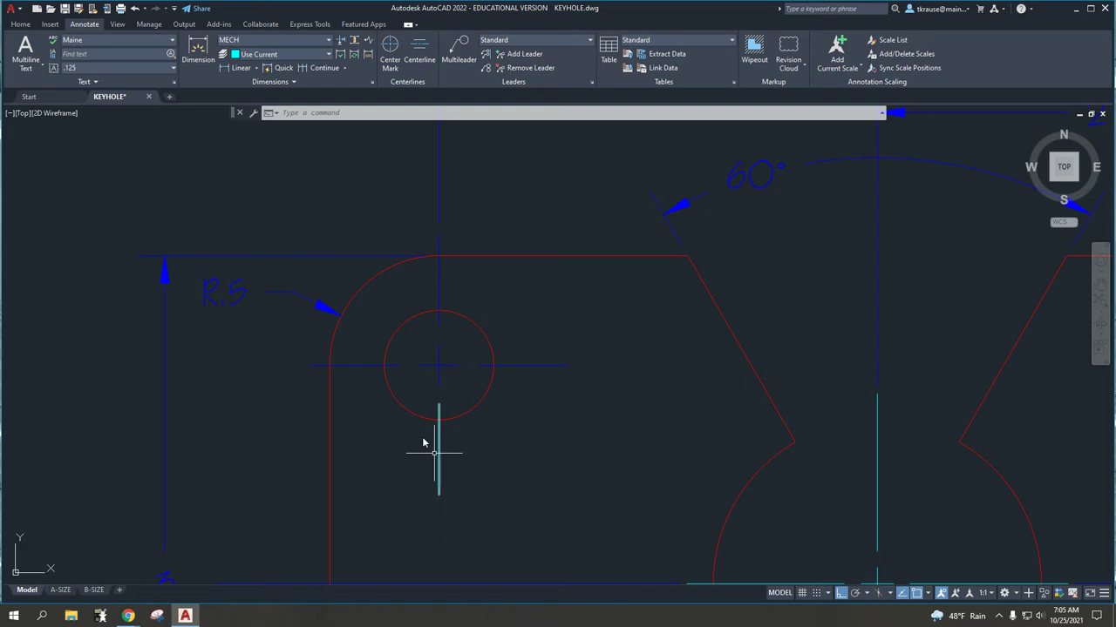
left_click(286, 293)
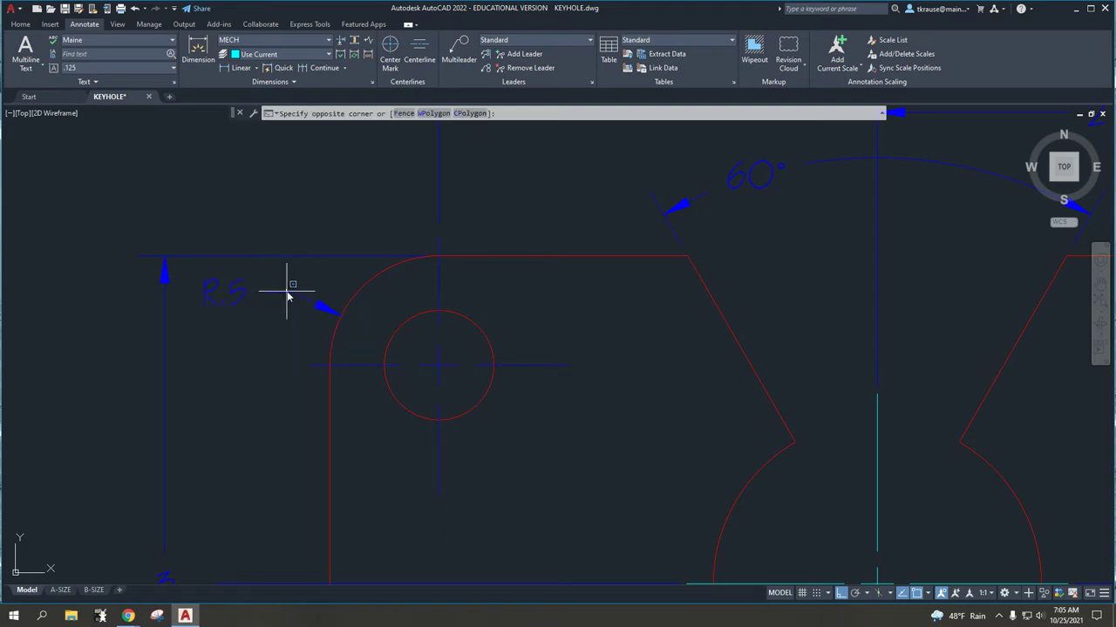
left_click(278, 296)
key("Delete")
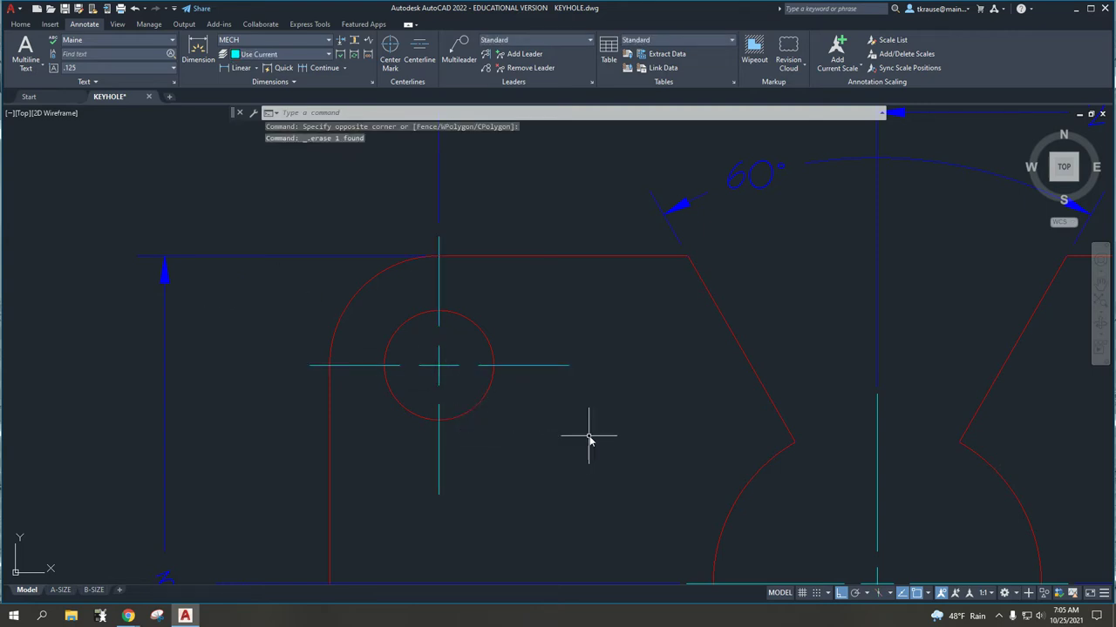
Erase the small center cross and the four surrounding center lines of the plate's upper-left hole
left_click(529, 365)
key("Delete")
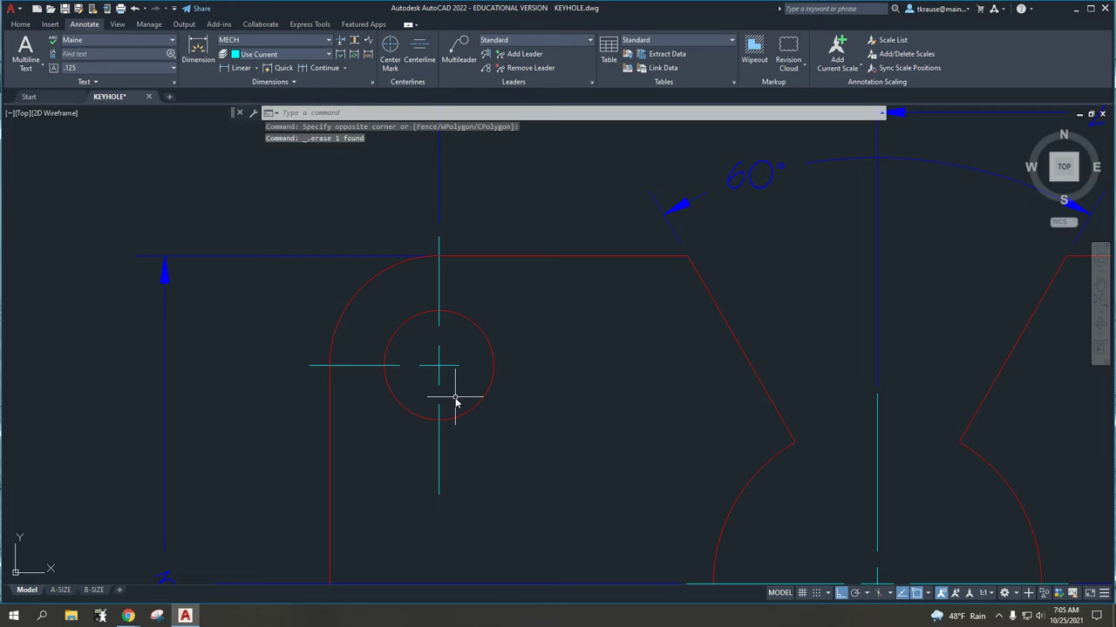
left_click(455, 405)
left_click(419, 358)
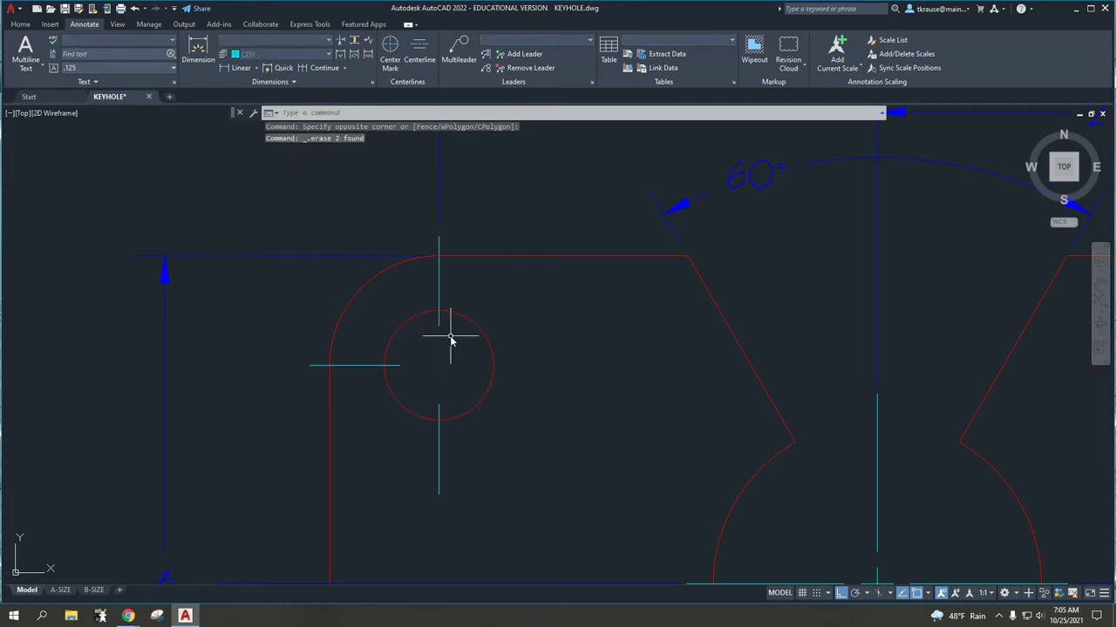
key("Delete")
left_click(468, 473)
left_click(405, 447)
key("Delete")
left_click(391, 384)
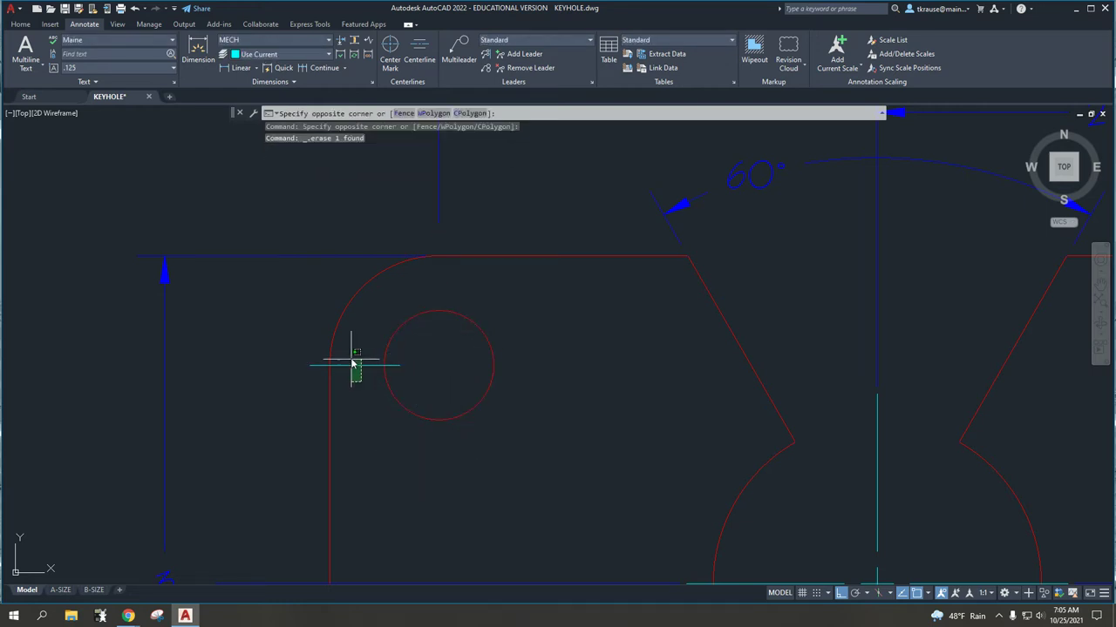
left_click(324, 349)
key("Delete")
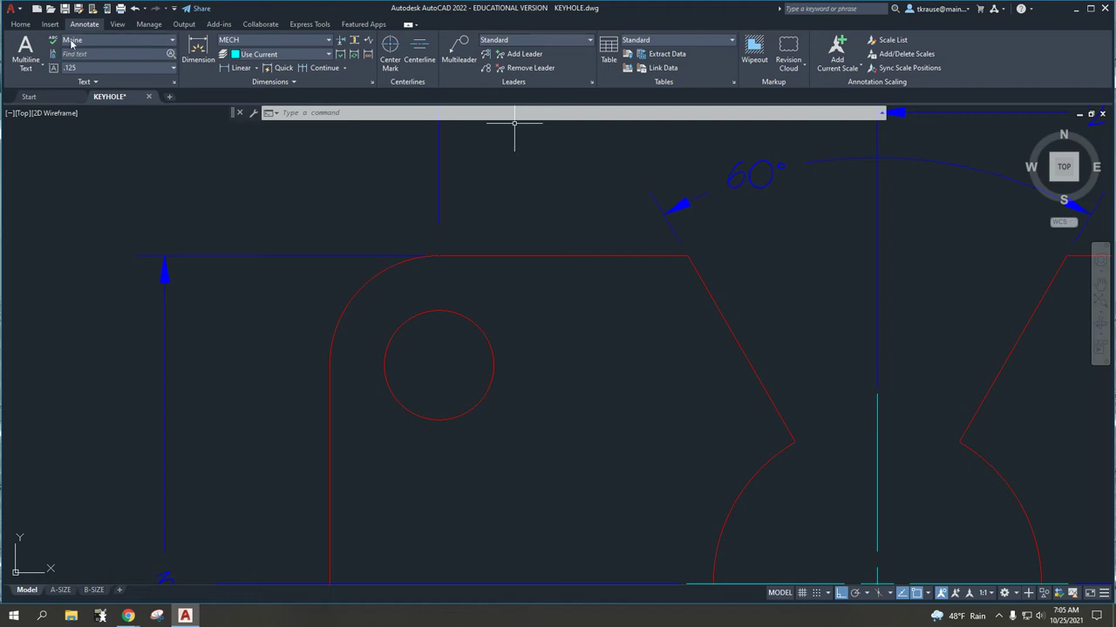
Make DIM the current layer
left_click(18, 24)
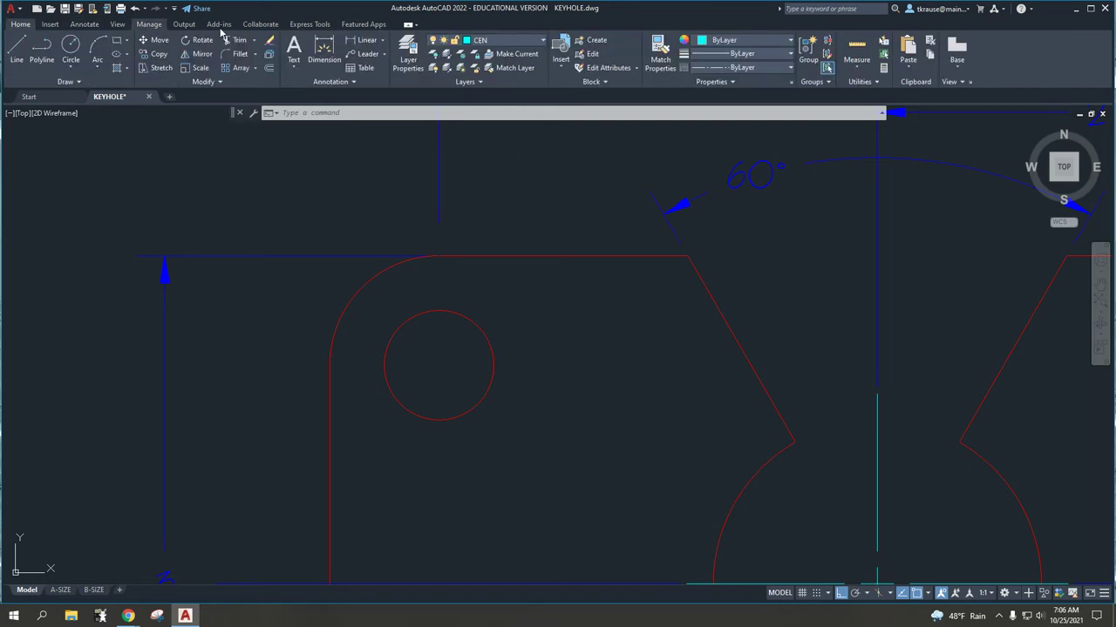
left_click(517, 42)
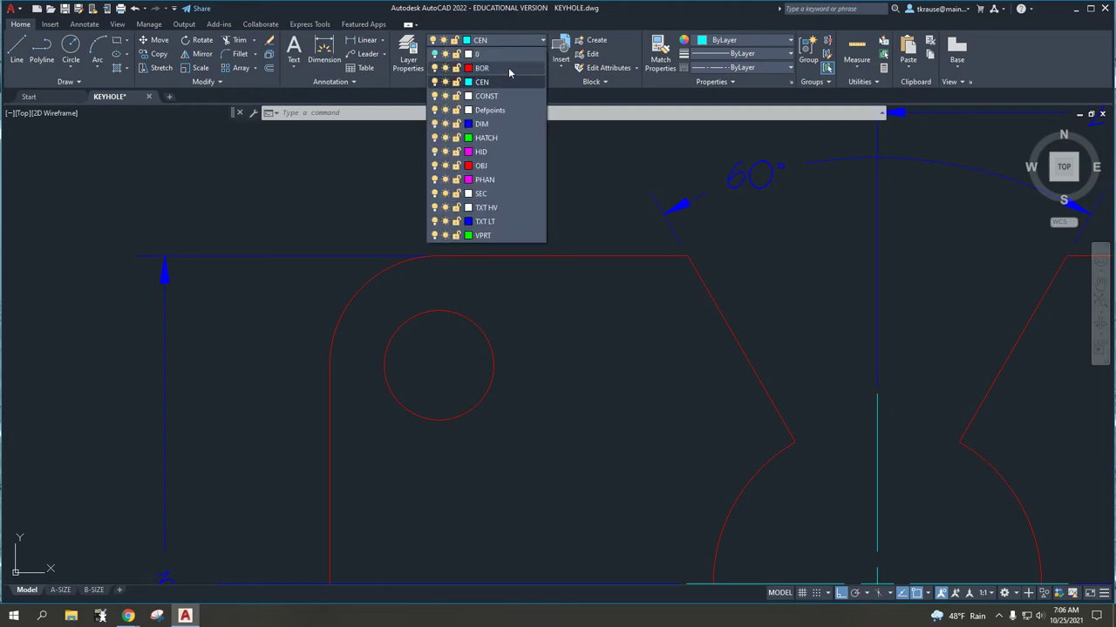
left_click(492, 123)
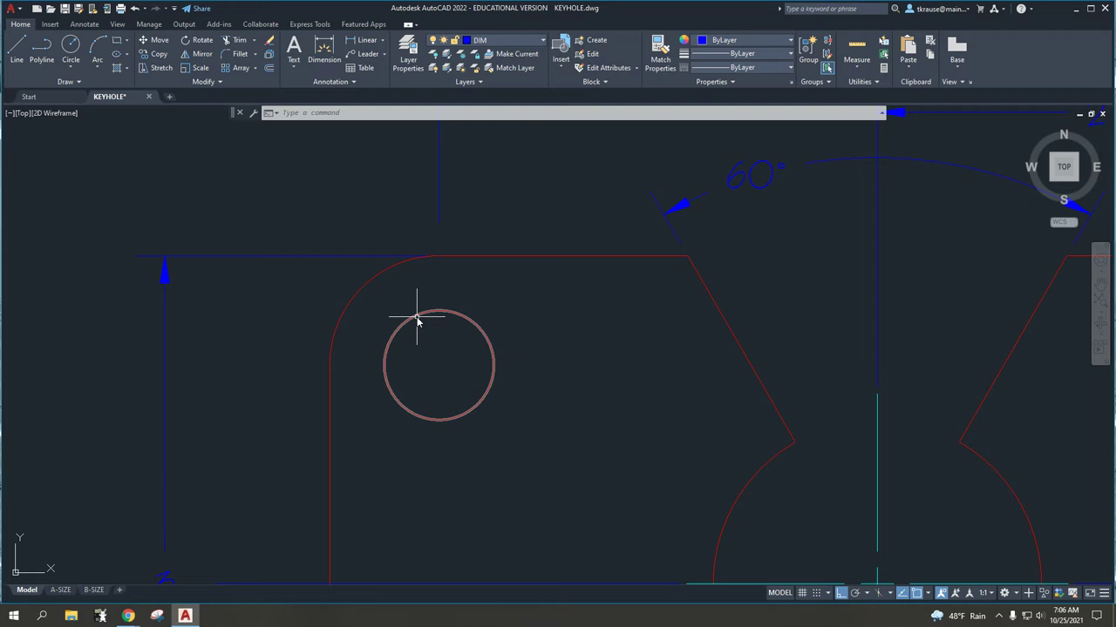
Add a diameter dimension to the plate's upper-left hole, placing its text outside the plate's left edge
scroll(376, 281, "down", 2)
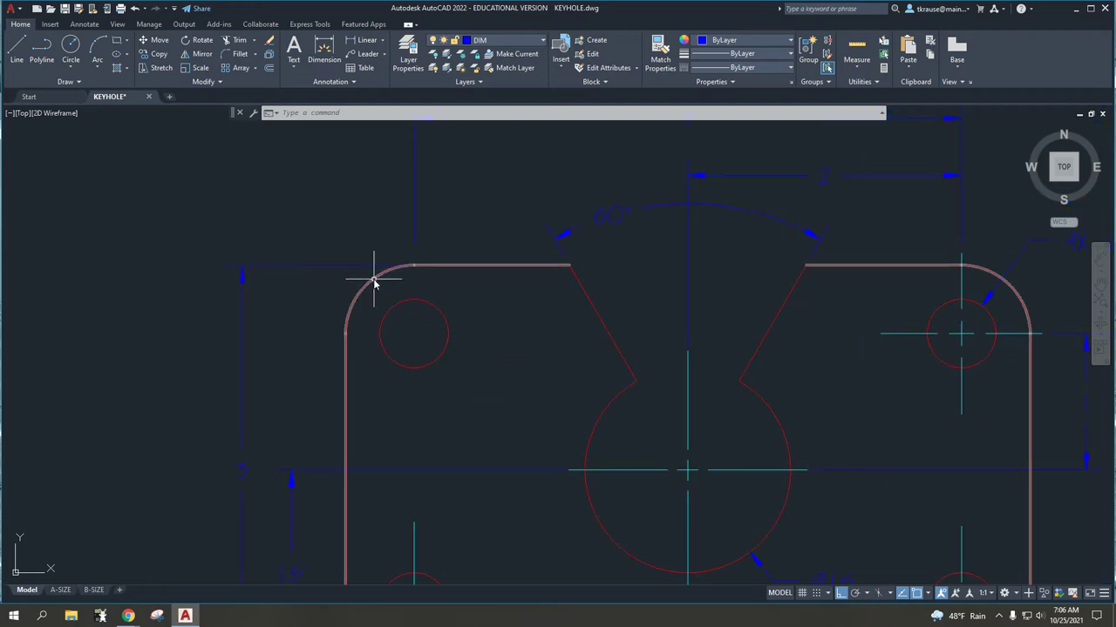
mouse_move(414, 290)
middle_mouse_down()
mouse_move(355, 316)
mouse_move(372, 319)
middle_mouse_up()
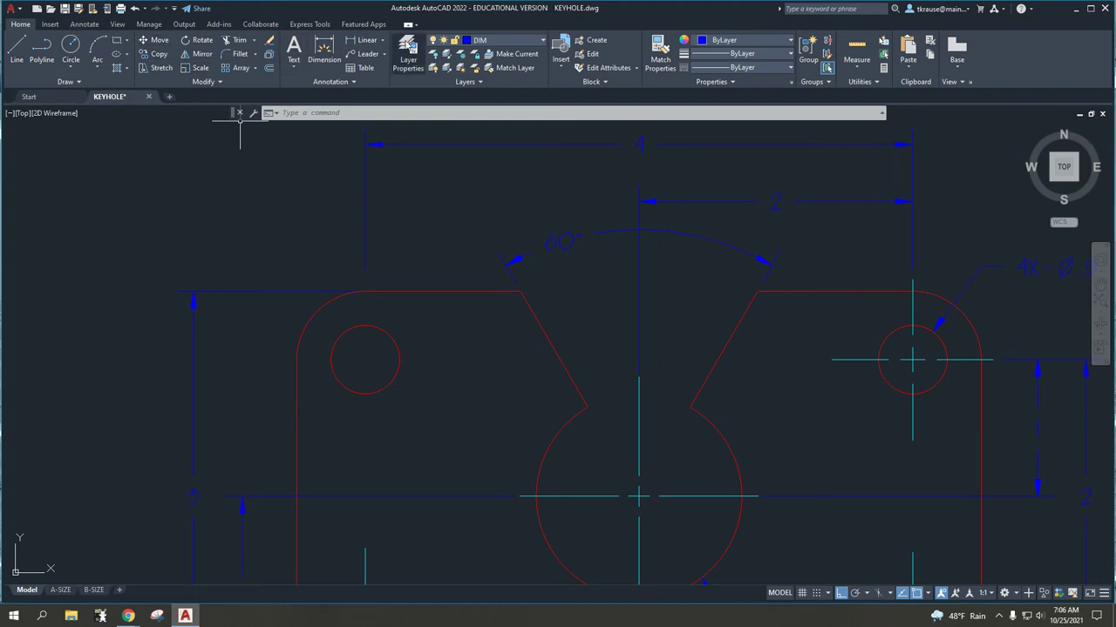
left_click(383, 41)
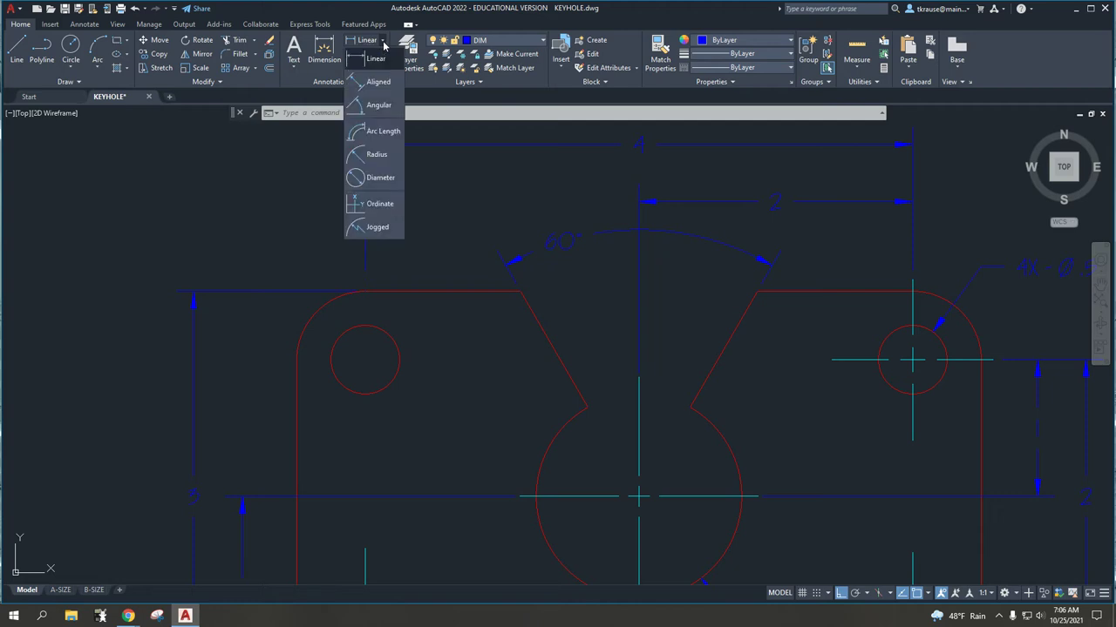
left_click(364, 179)
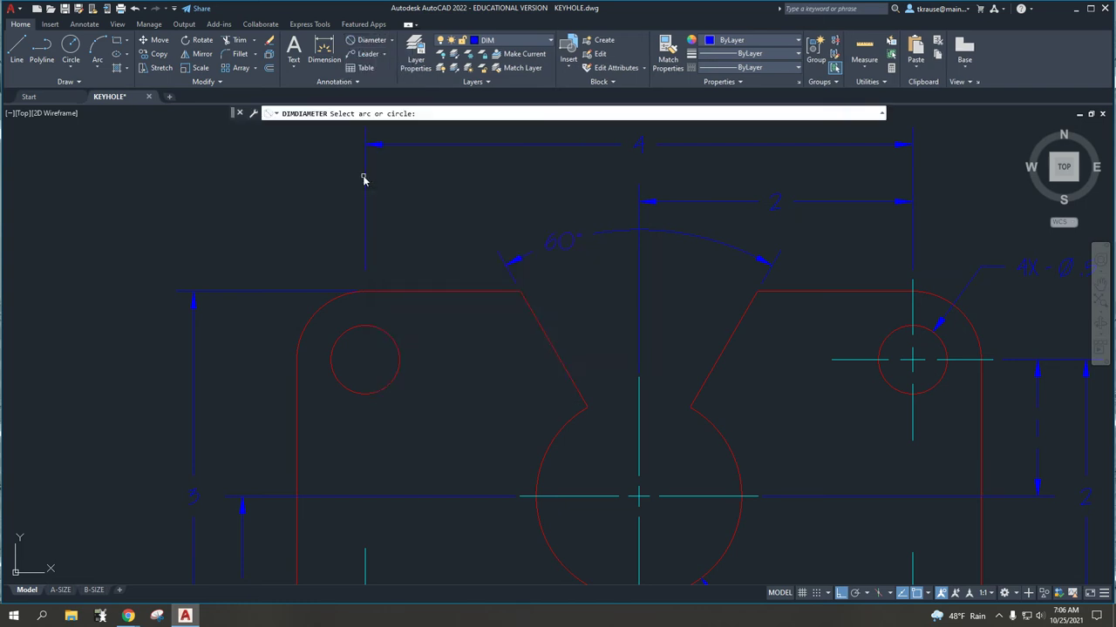
left_click(384, 336)
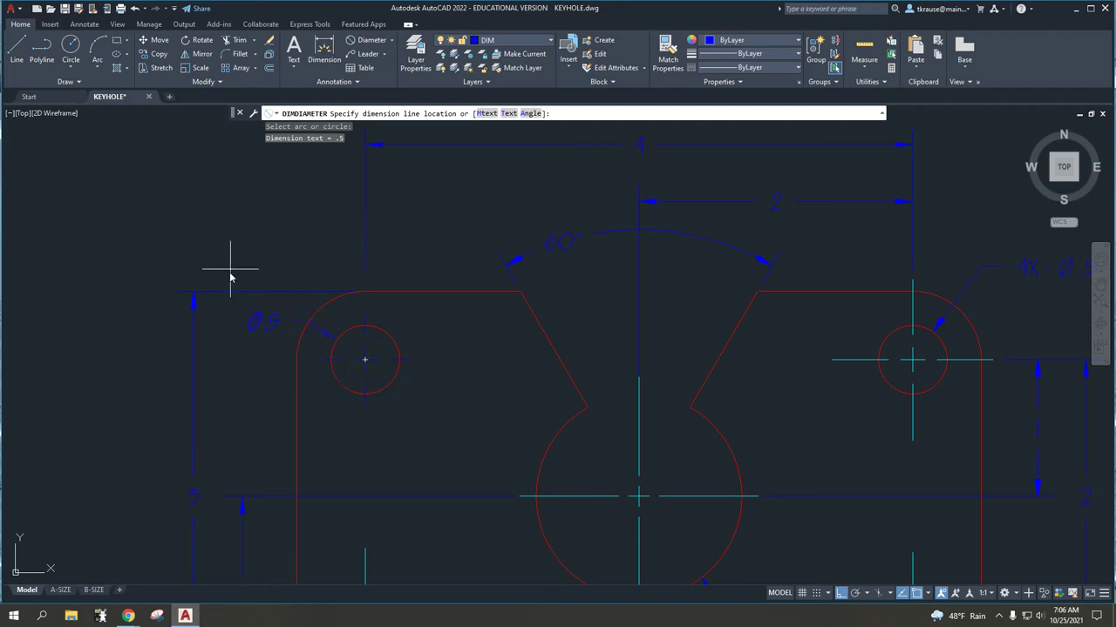
left_click(287, 318)
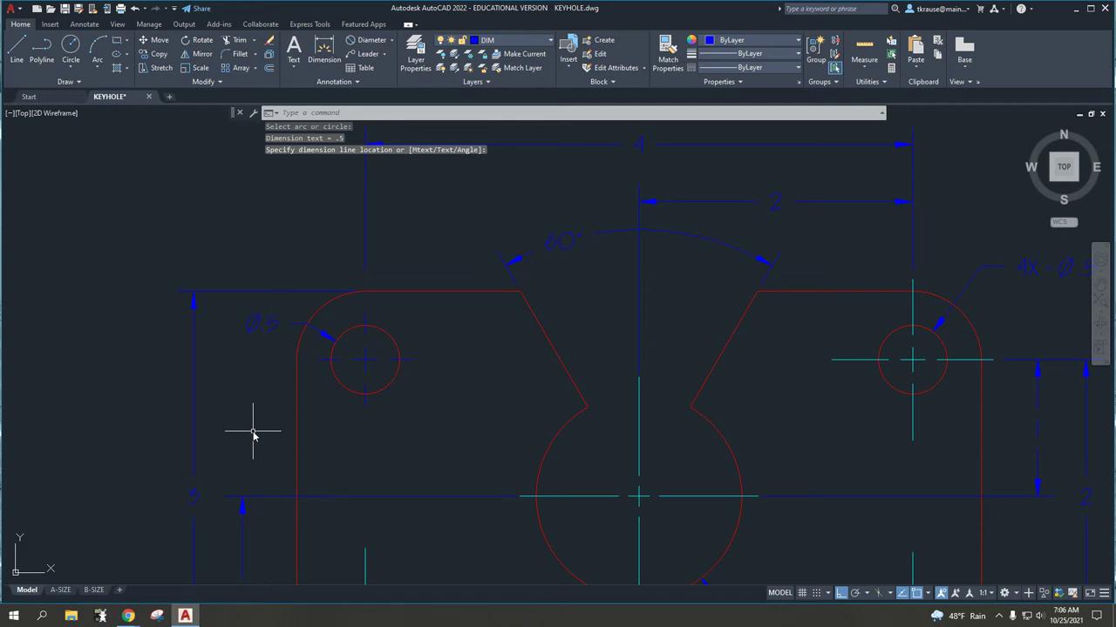
Deselect the upper-left hole's diameter dimension and undo its creation
left_click(269, 324)
key("Escape")
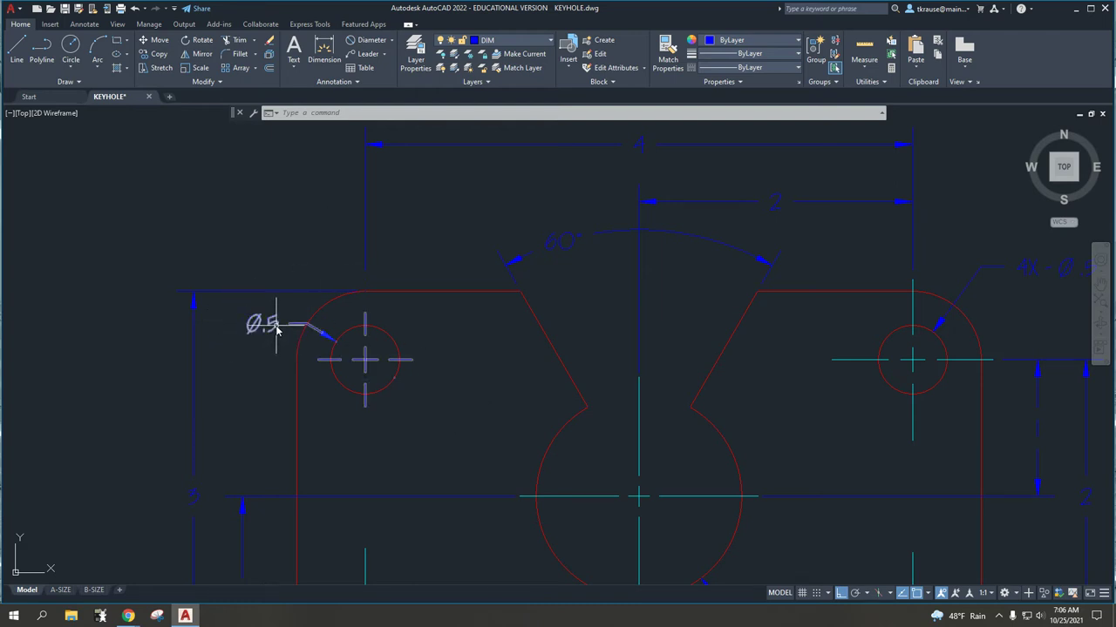
key("ctrl+z")
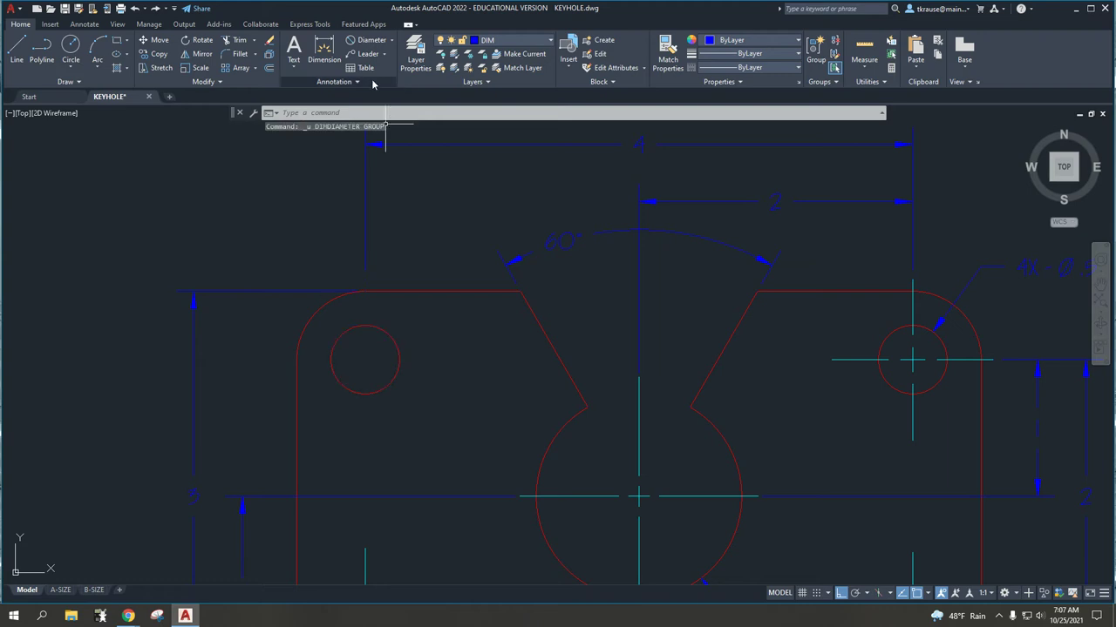
left_click(391, 40)
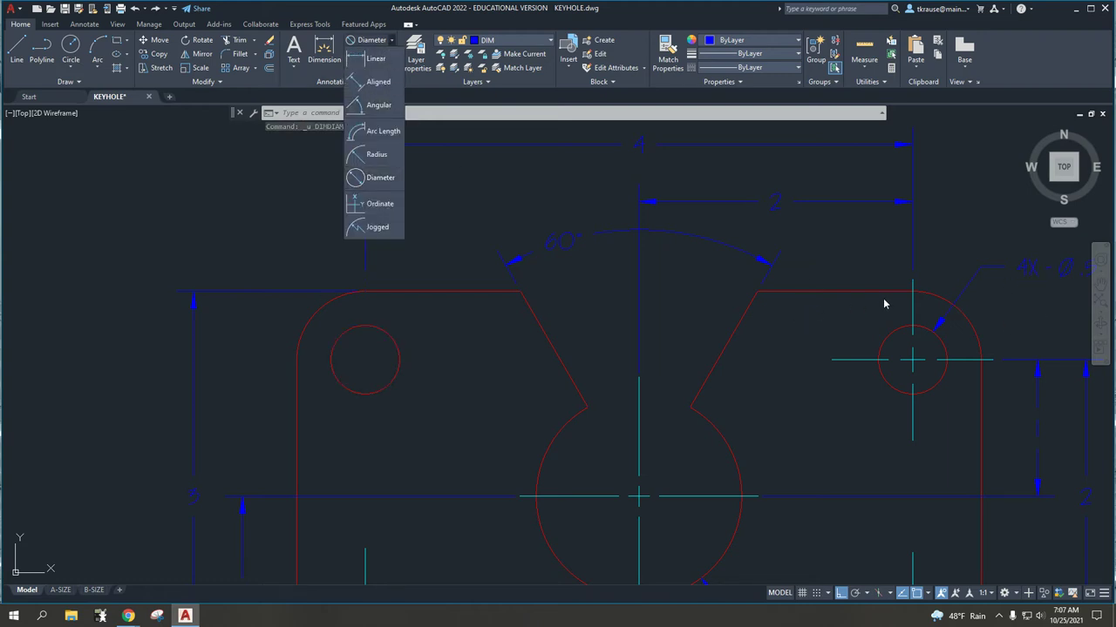
left_click(478, 199)
middle_click_drag(622, 237, 323, 244)
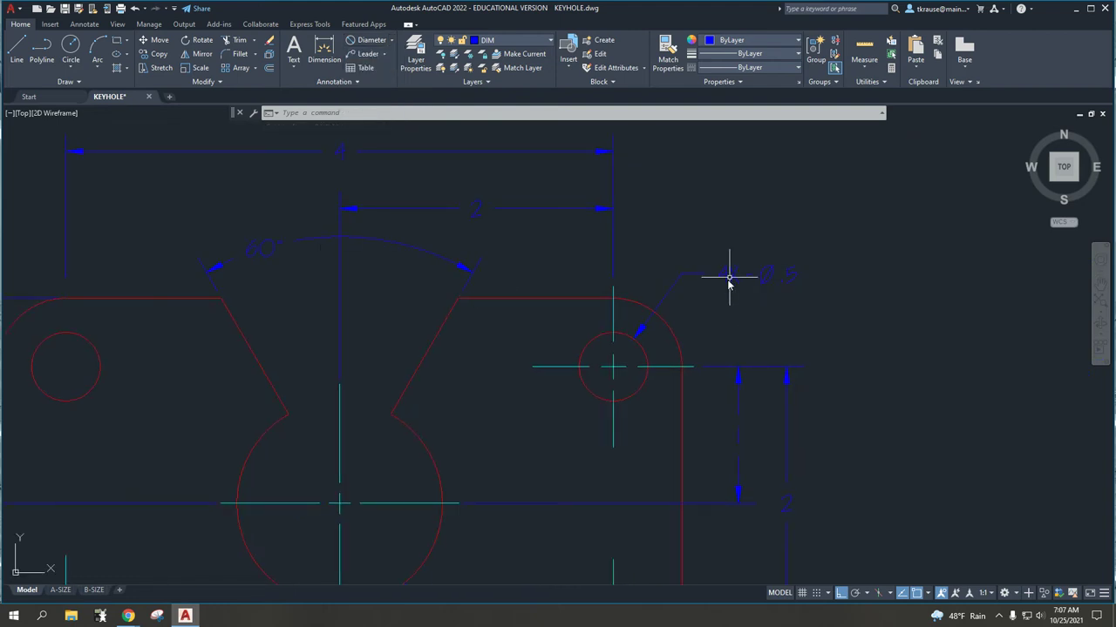
middle_click_drag(433, 248, 693, 263)
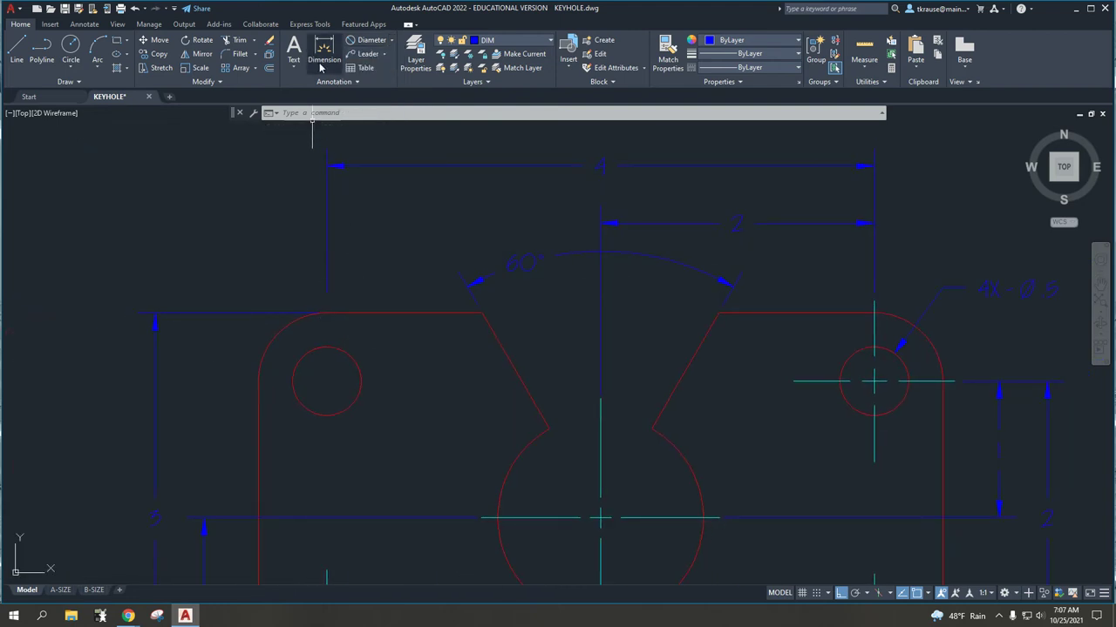
Add a radius dimension to the arc of the plate's upper-left corner, placing its dimension line outside the arc
left_click(390, 40)
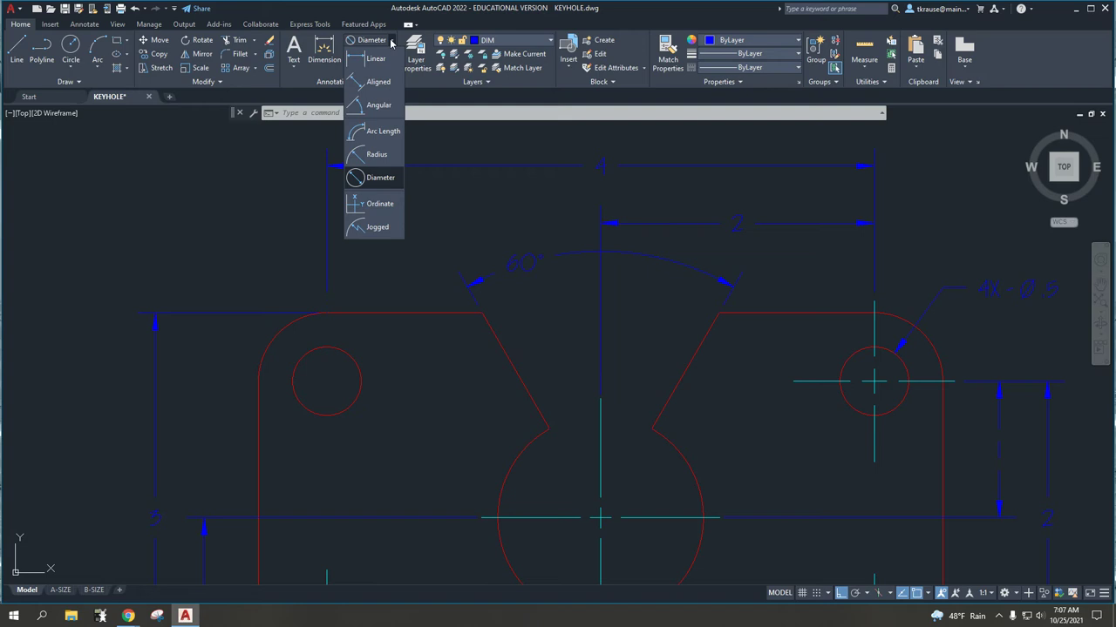
left_click(372, 156)
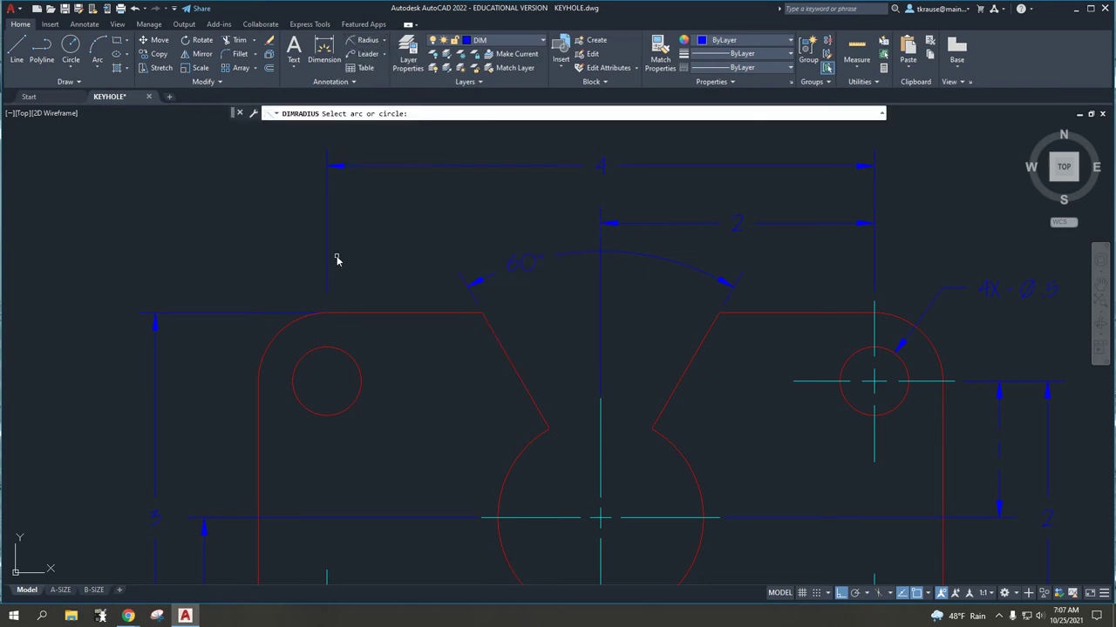
left_click(282, 332)
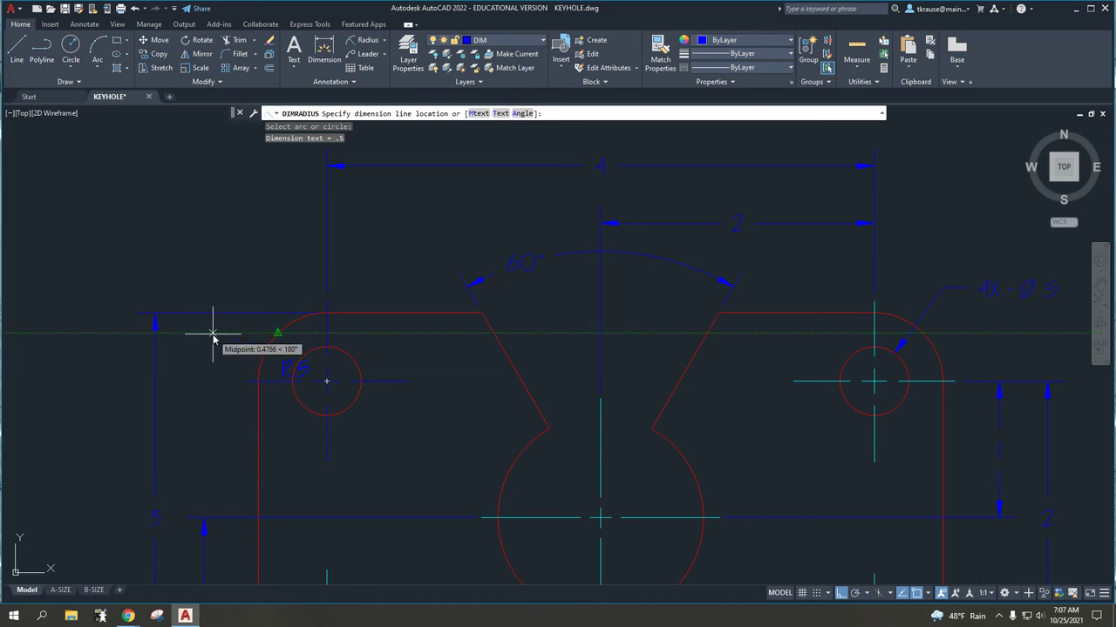
scroll(213, 335, "up", 4)
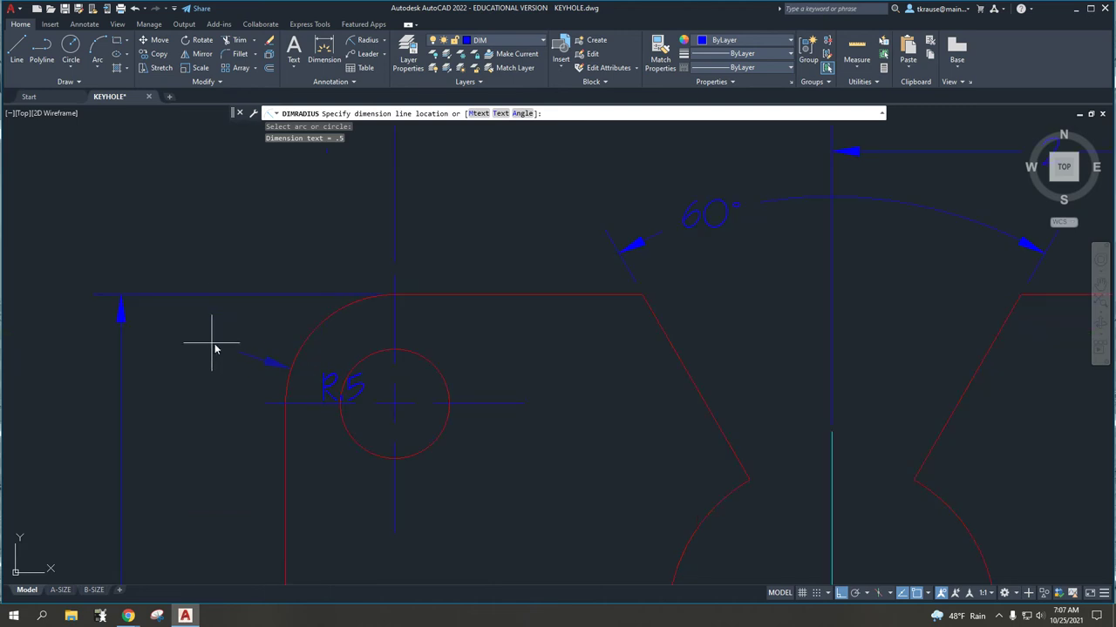
left_click(249, 321)
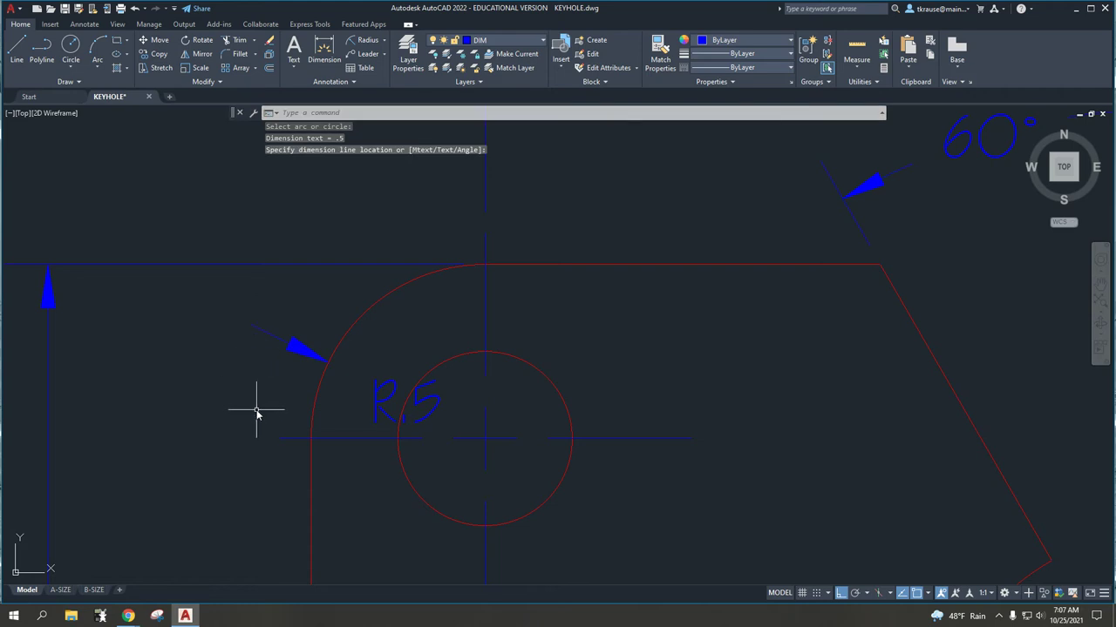
key("Escape")
key("Escape")
key("Escape")
Move the corner radius dimension's text horizontally about 0.63 to the left, outside the plate's left edge
scroll(377, 380, "down", 3)
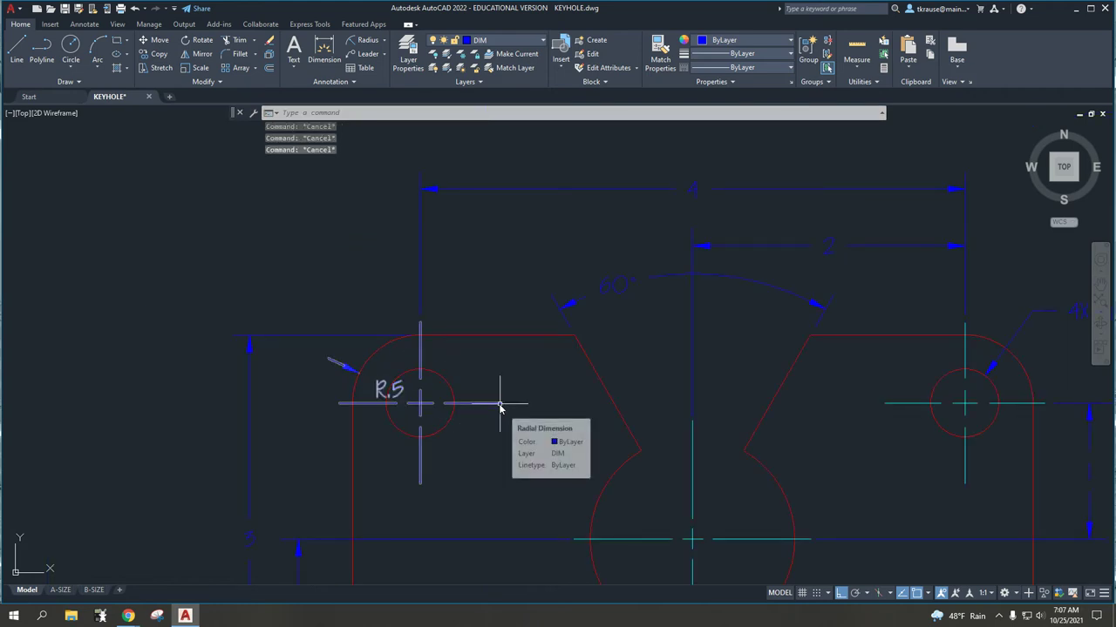
scroll(375, 389, "up", 3)
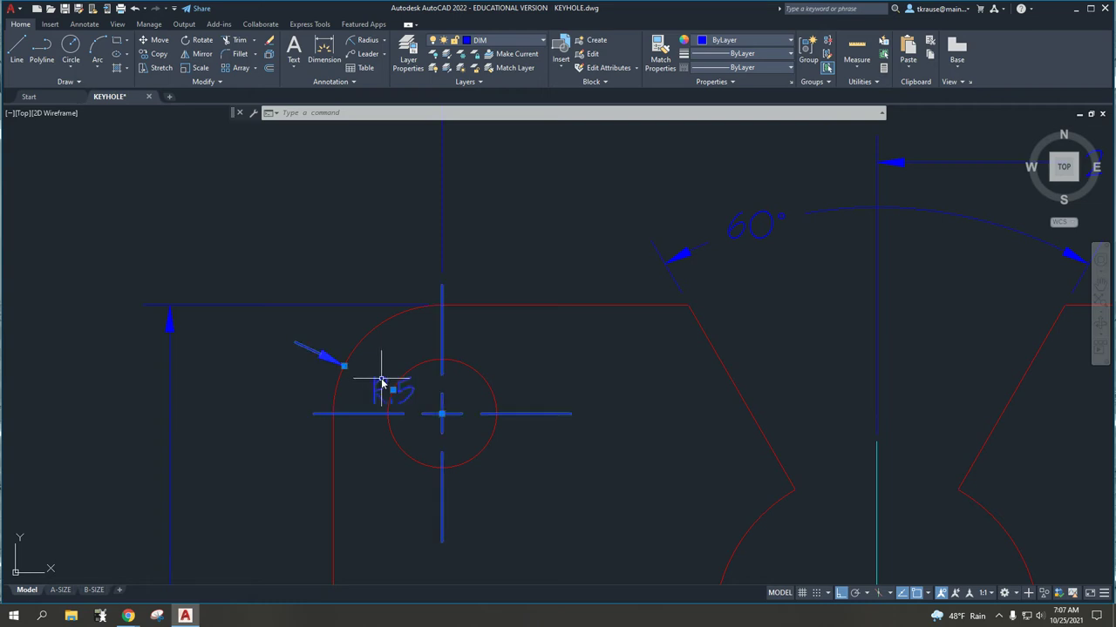
left_click(394, 392)
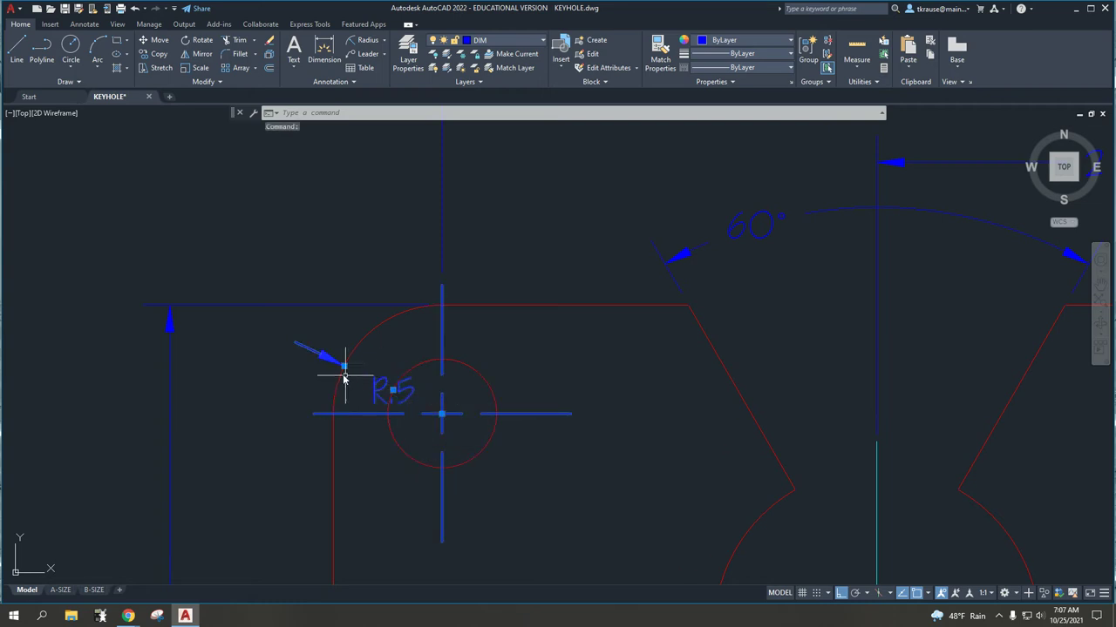
left_click(394, 392)
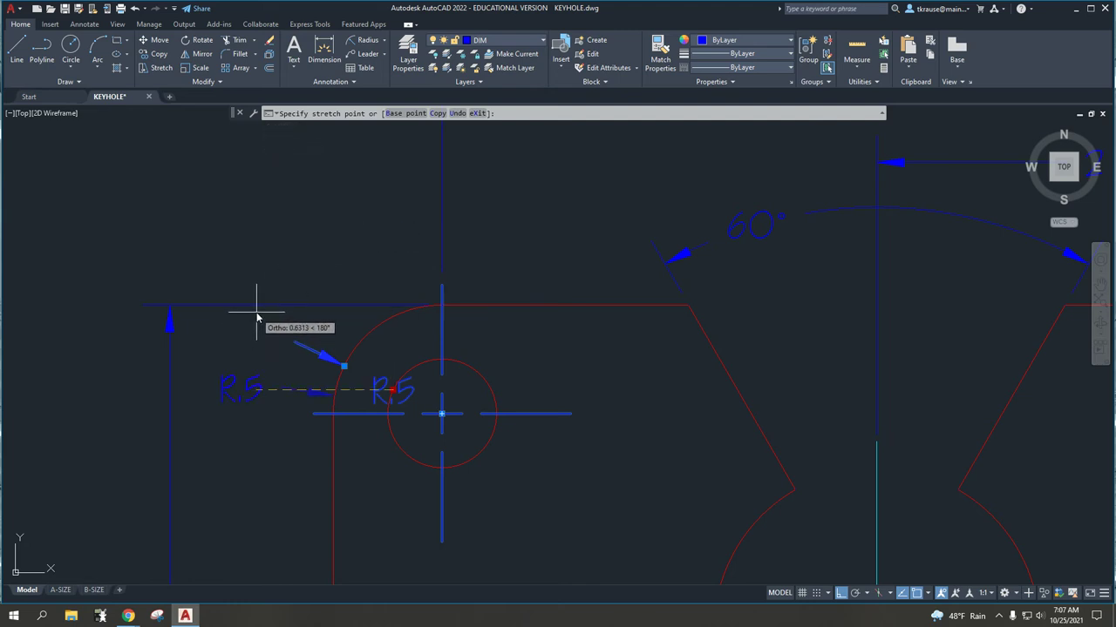
key("Escape")
key("Escape")
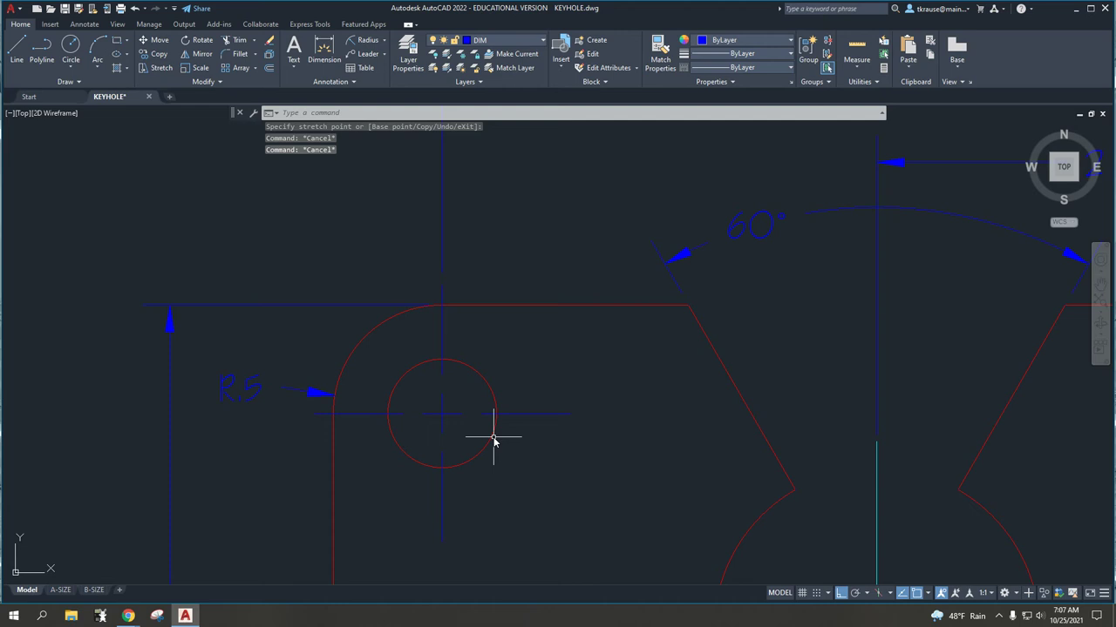
Erase the angular dimension above the V-shaped notch at the plate's upper edge
scroll(494, 441, "down", 2)
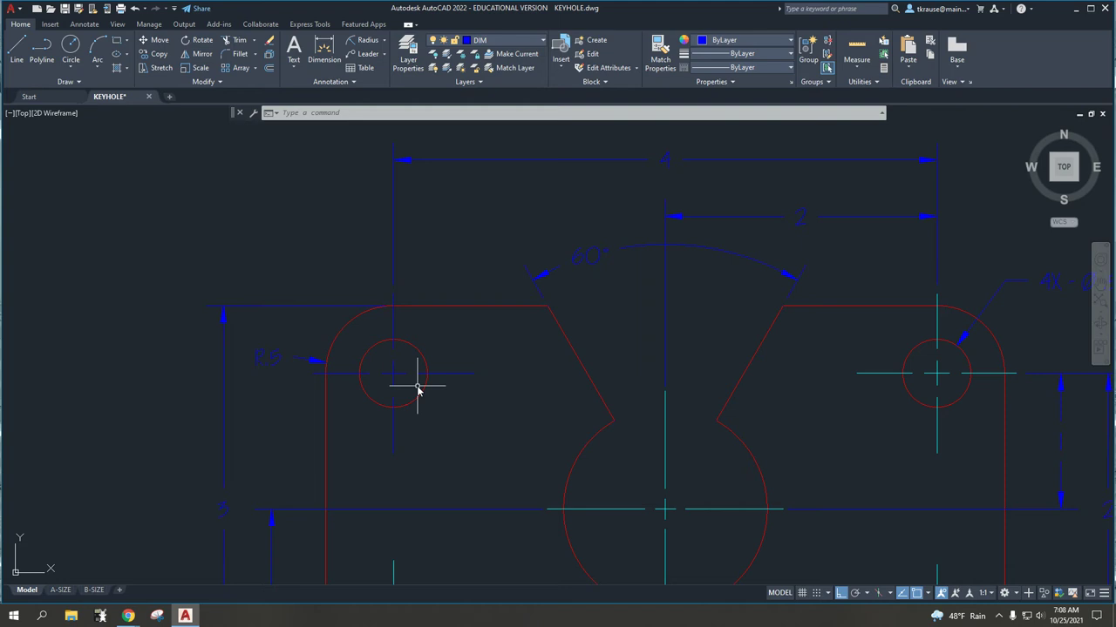
key("Escape")
key("Escape")
middle_click_drag(859, 374, 618, 389)
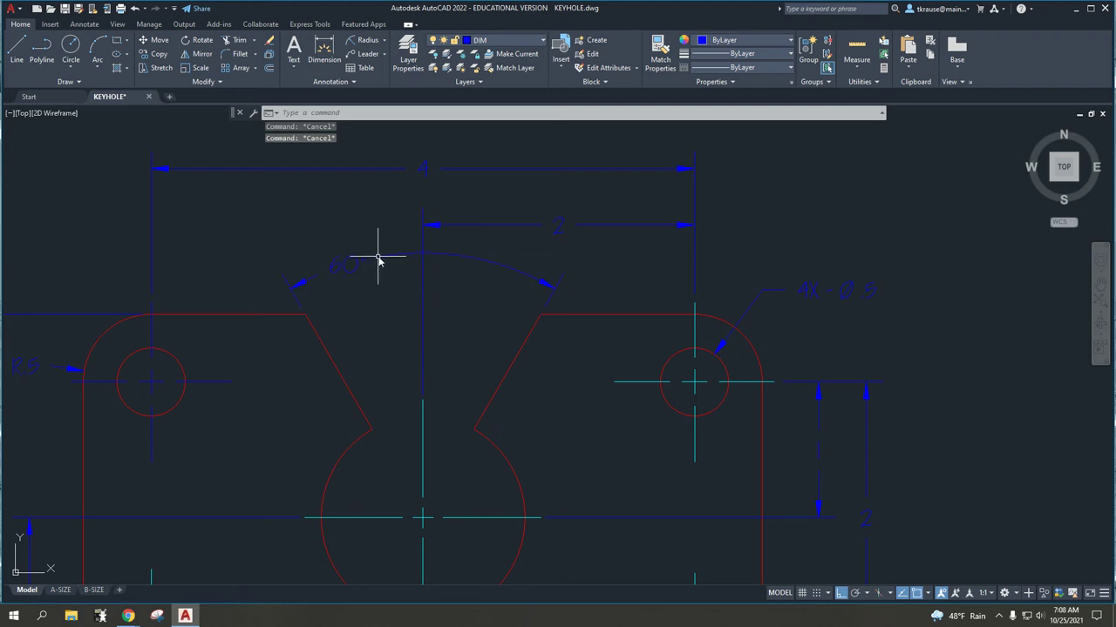
mouse_move(385, 259)
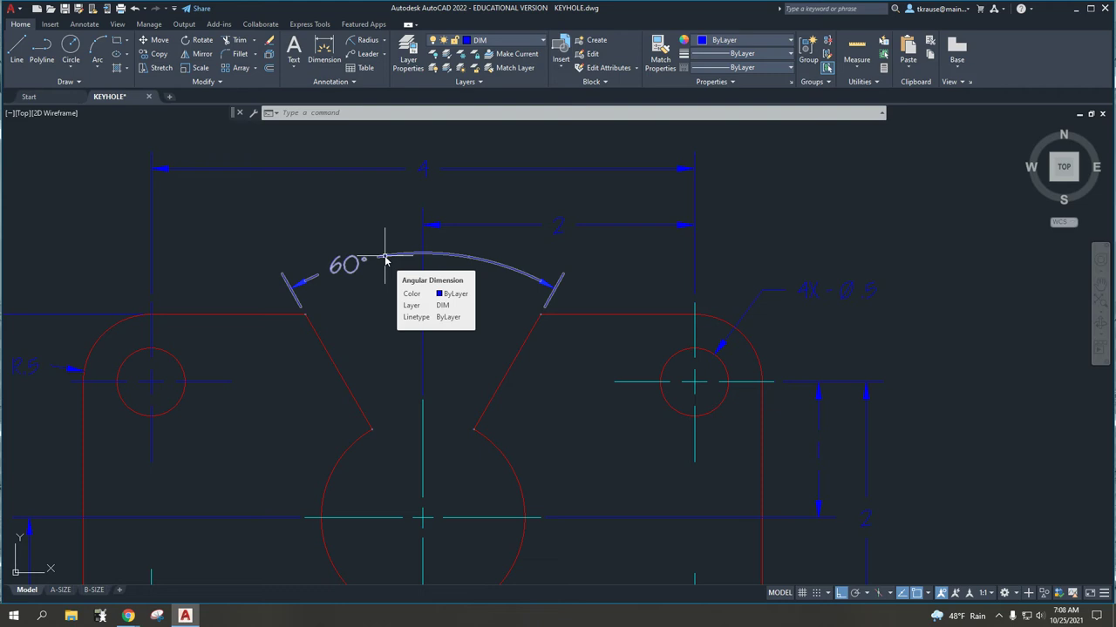
left_click(385, 259)
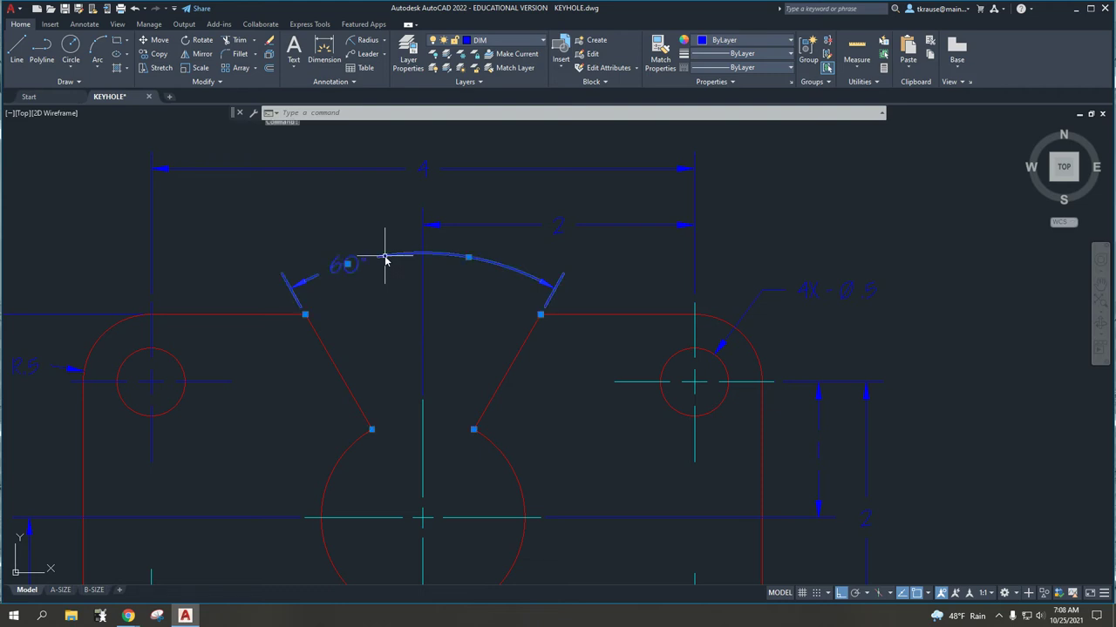
key("Delete")
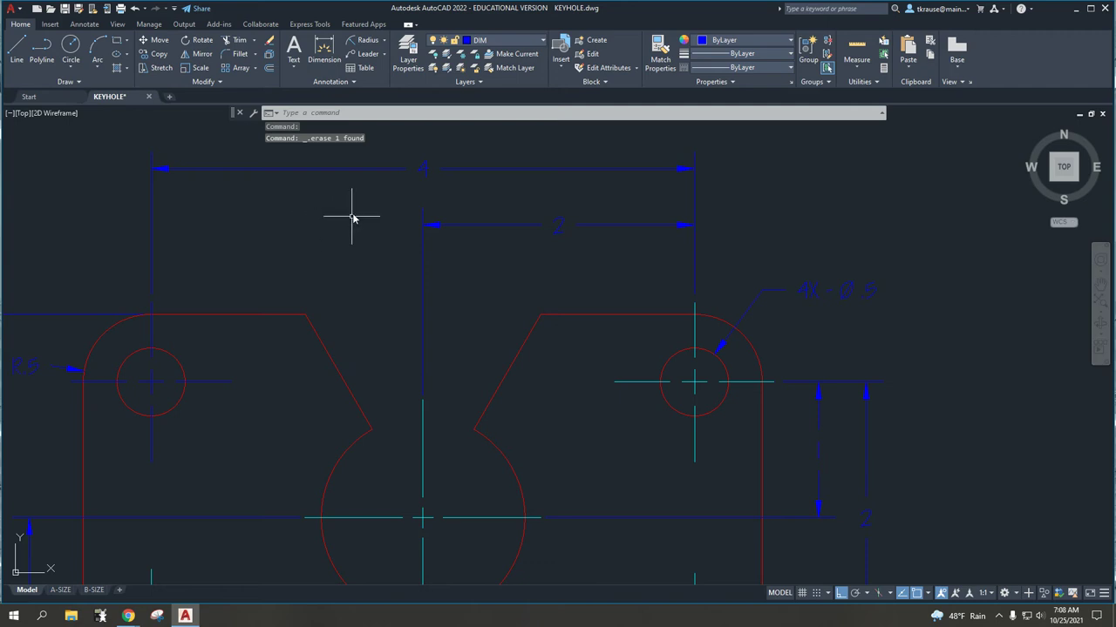
Add an angular dimension between the notch's two slanted edges, placing its arc inside the notch near the plate's upper edge
left_click(340, 85)
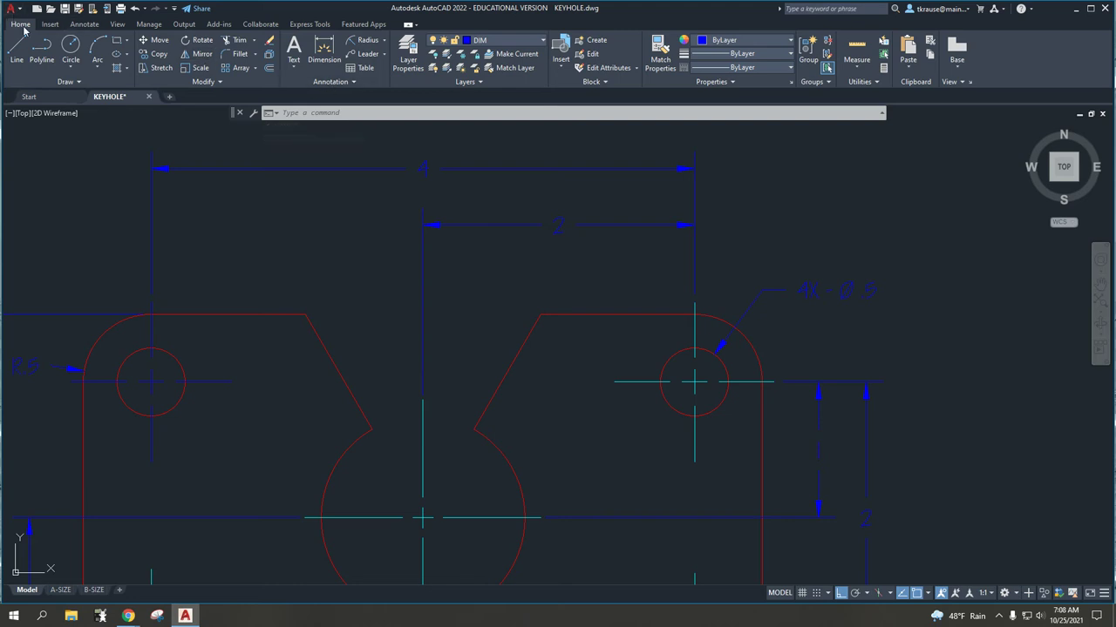
left_click(354, 83)
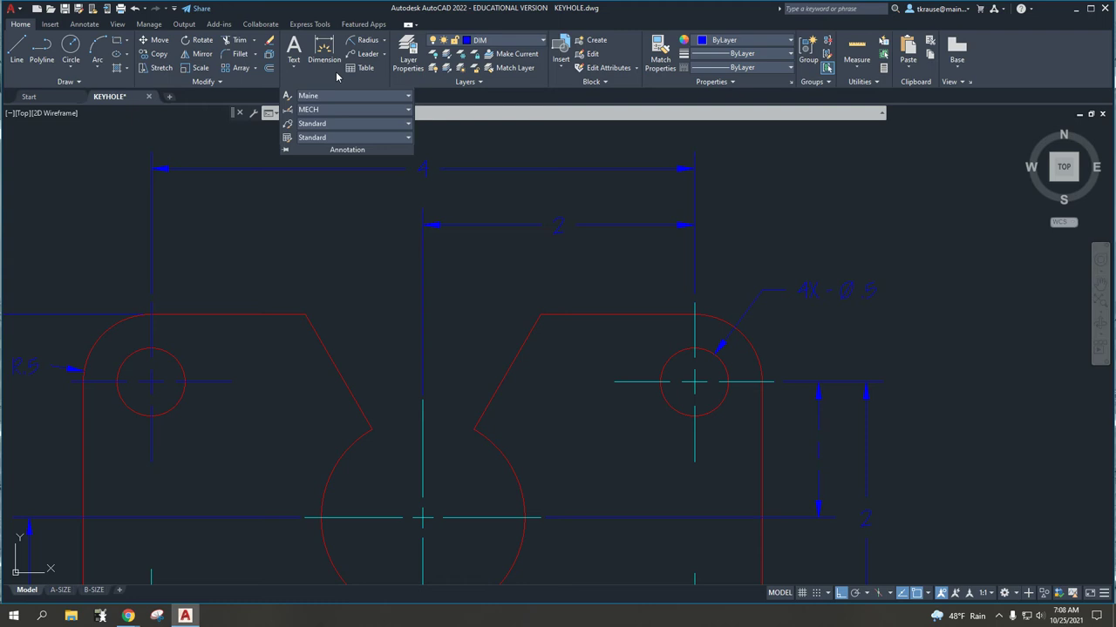
left_click(387, 41)
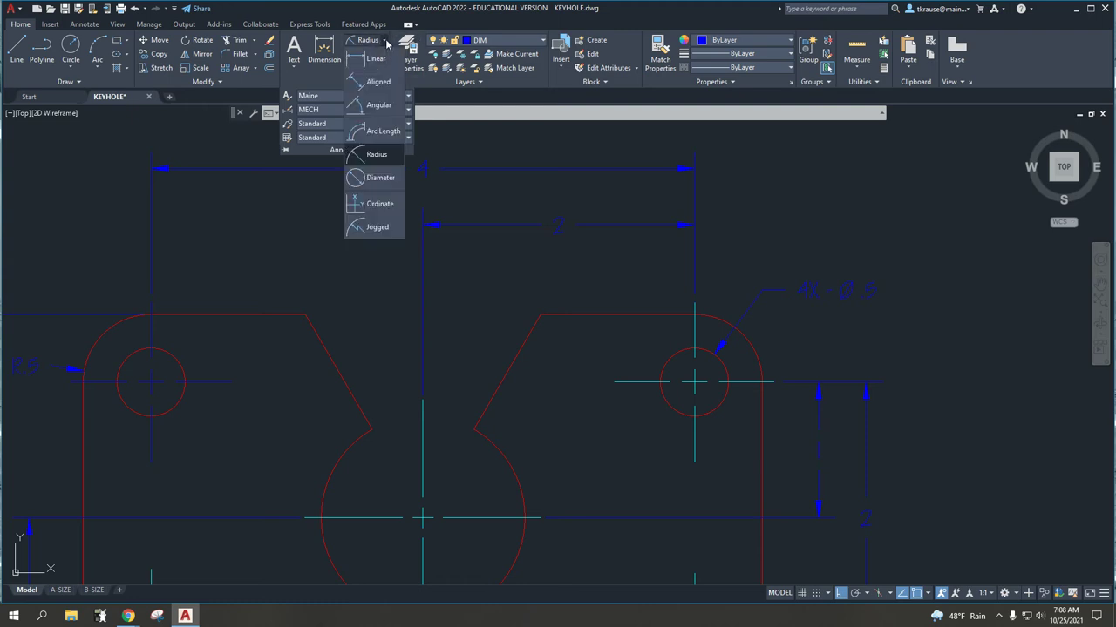
left_click(377, 106)
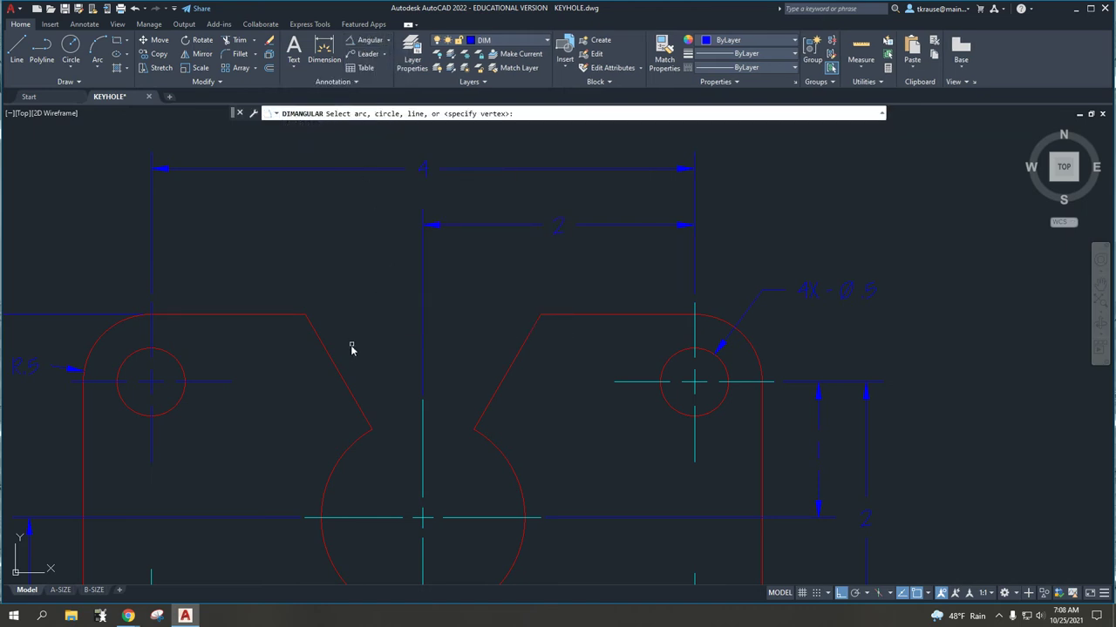
left_click(336, 369)
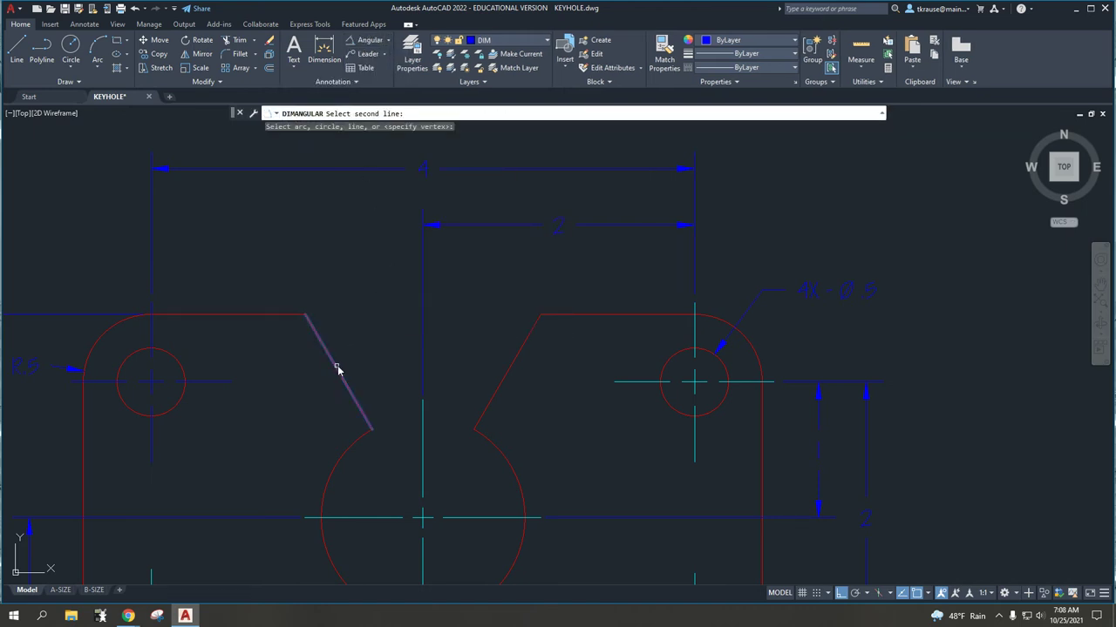
left_click(521, 349)
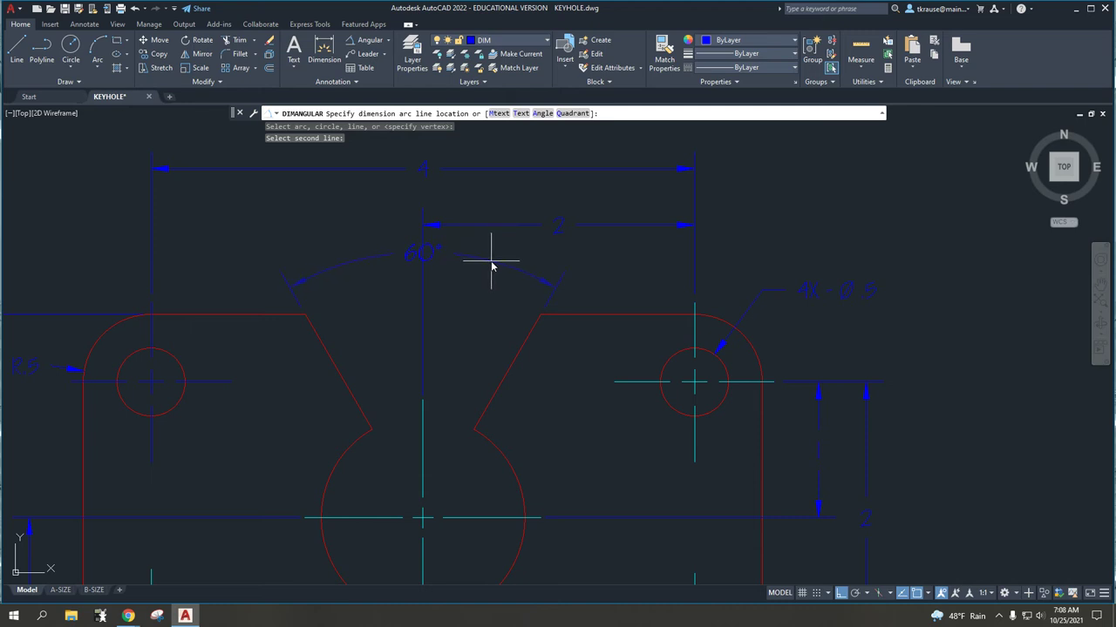
left_click(475, 327)
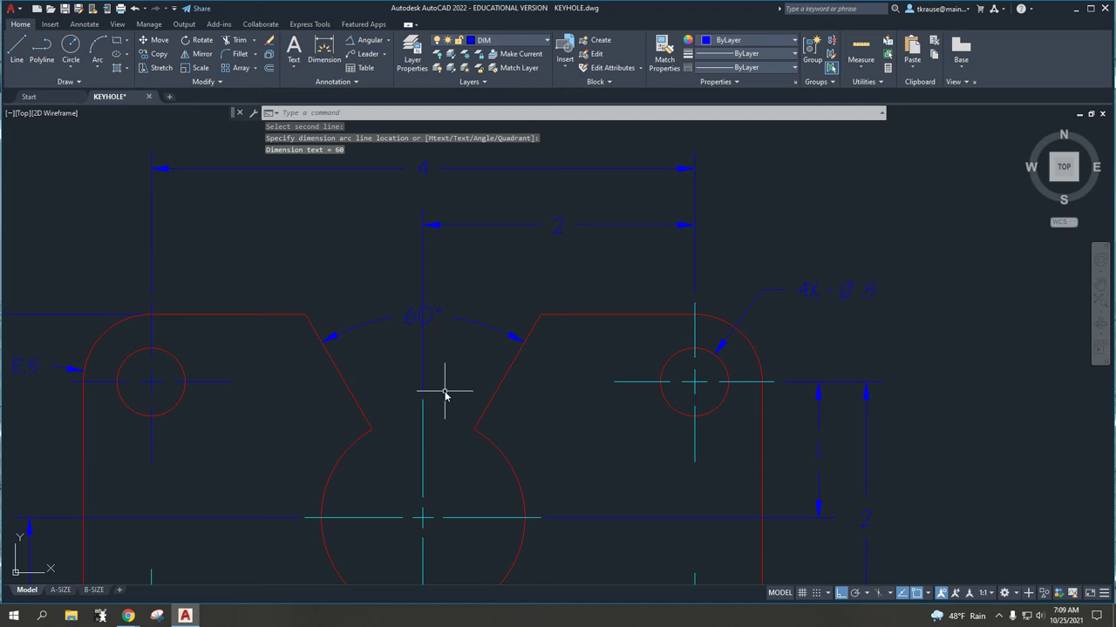
key("Escape")
key("Escape")
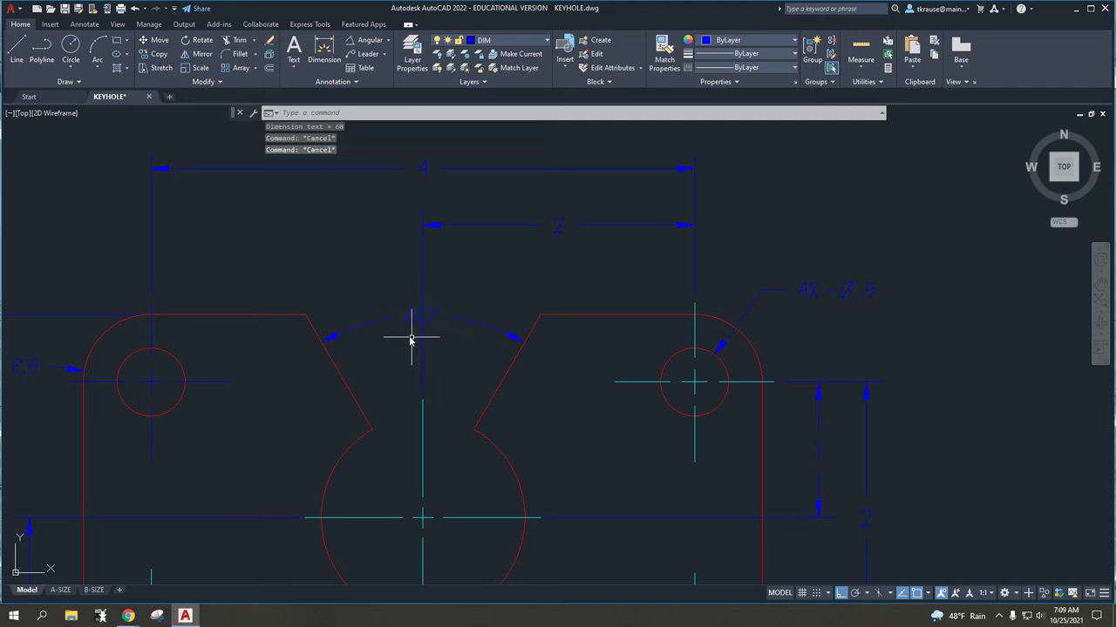
Move the notch angle's text horizontally about 0.26 to the left, clear of the vertical extension line
left_click(421, 322)
scroll(421, 326, "up", 6)
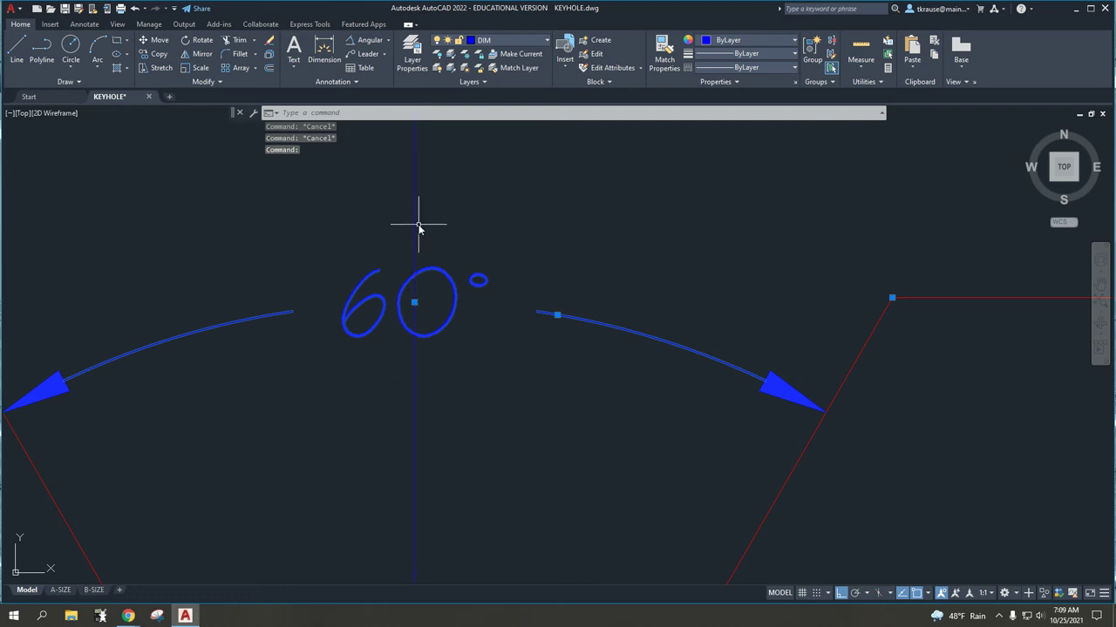
left_click(415, 303)
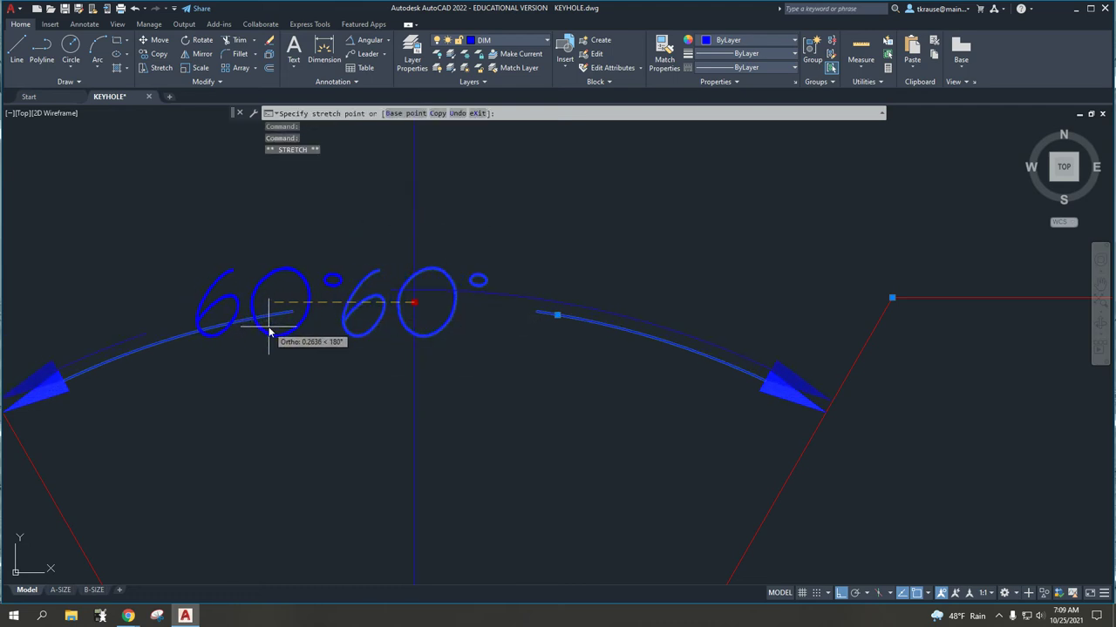
key("Escape")
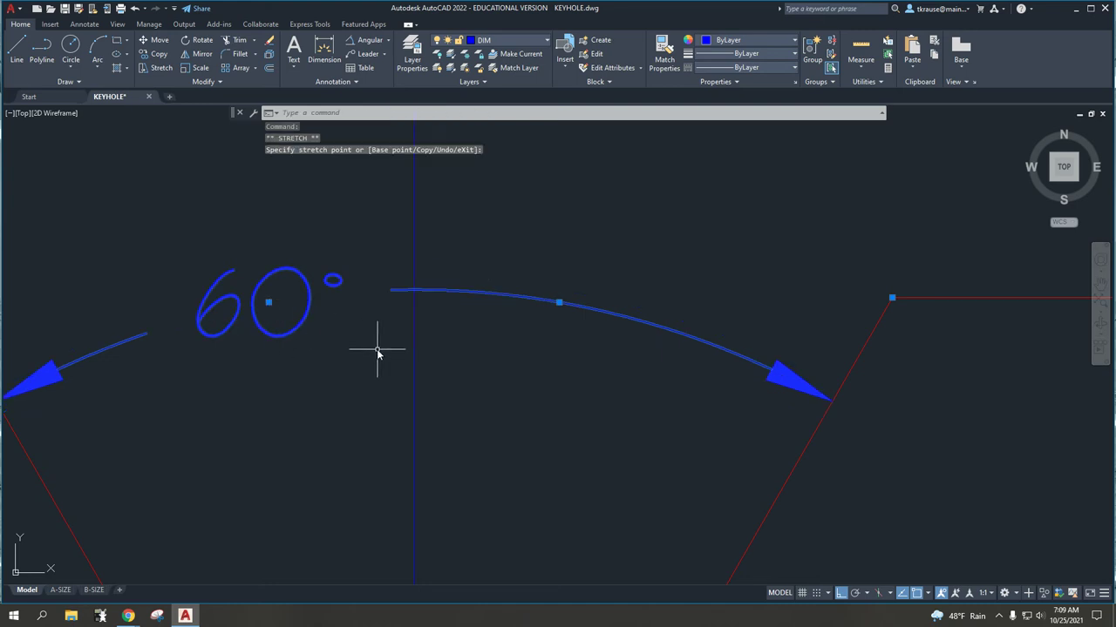
key("Escape")
scroll(486, 324, "down", 2)
scroll(478, 333, "down", 2)
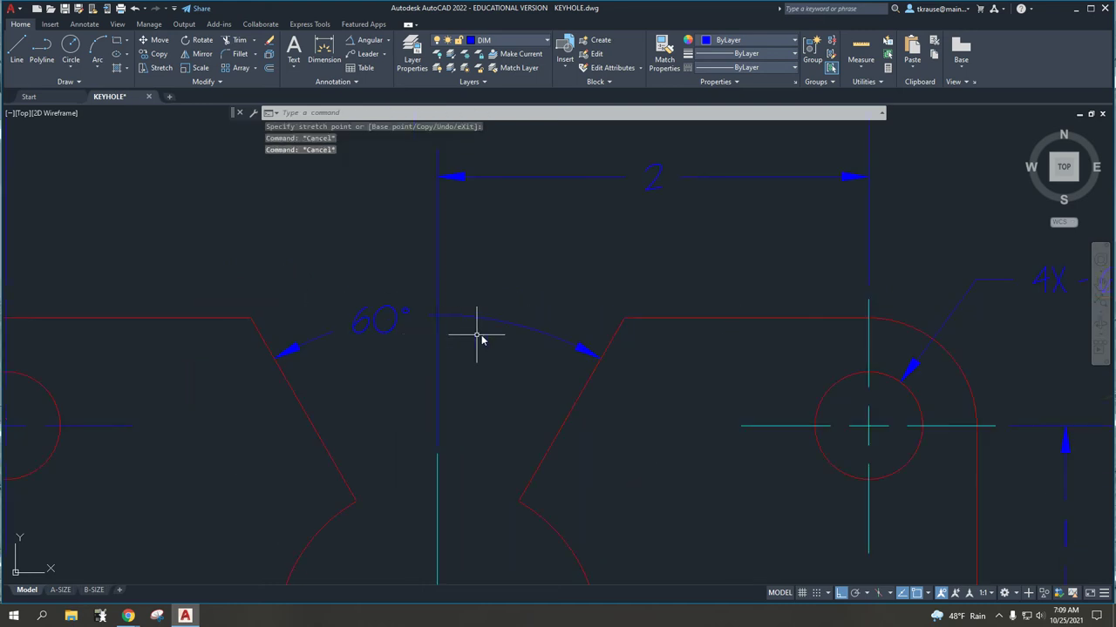
scroll(492, 324, "down", 2)
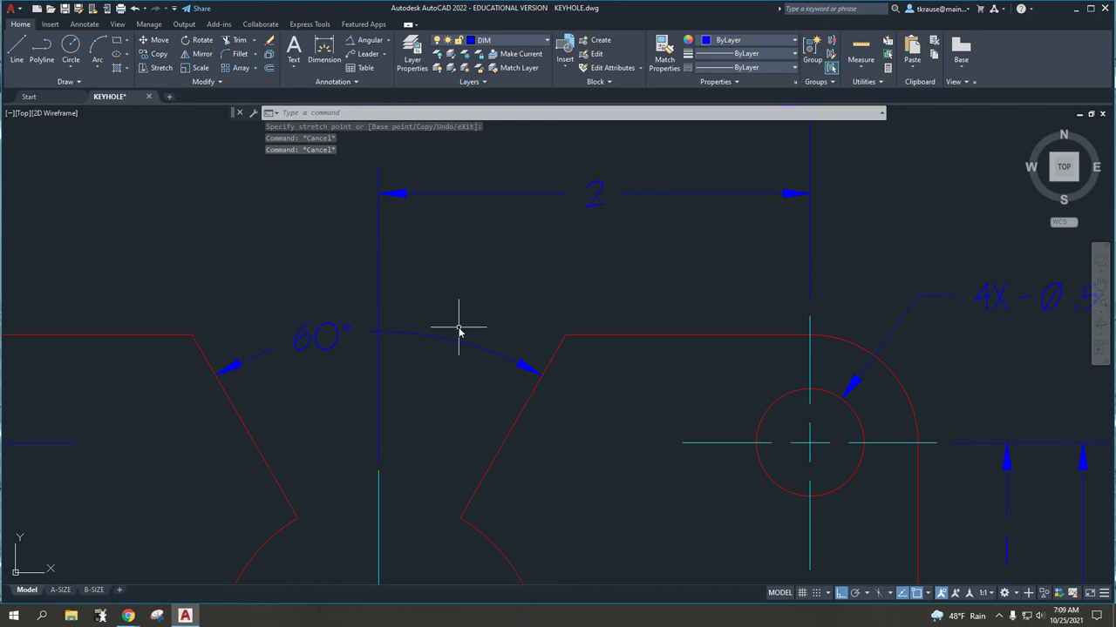
Erase the hole note and its leader at the plate's upper-right hole
middle_click_drag(485, 320, 331, 314)
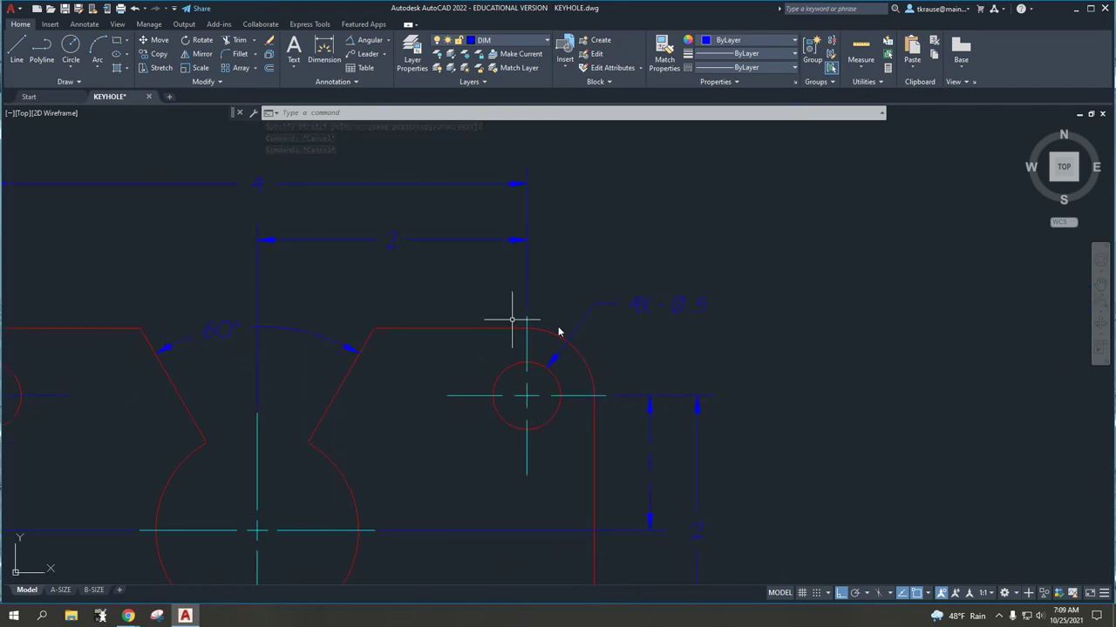
left_click(735, 343)
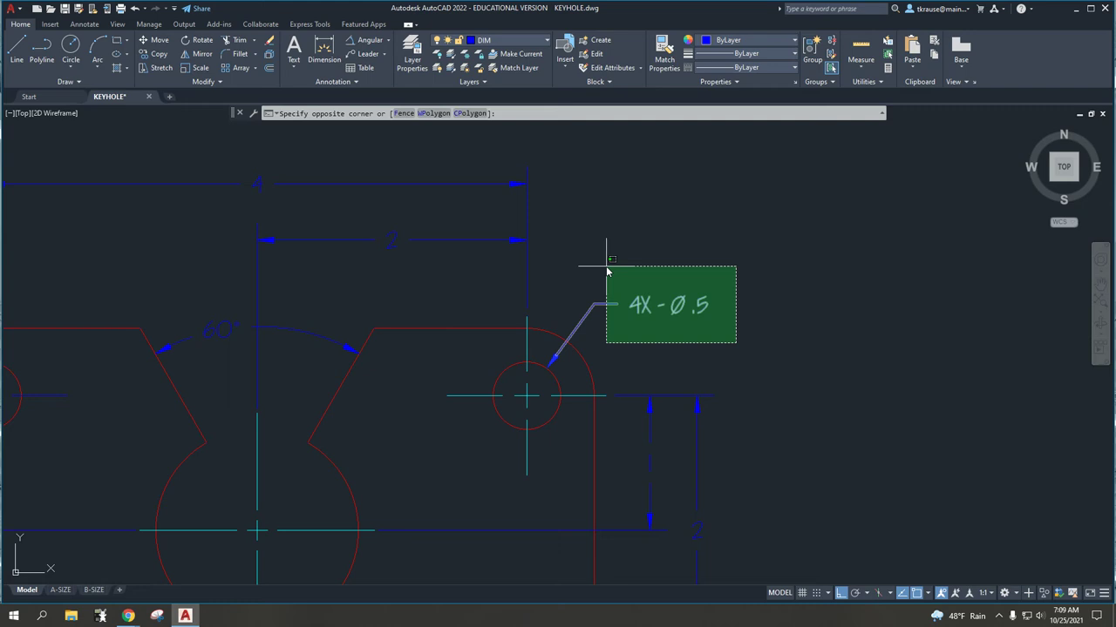
left_click(607, 267)
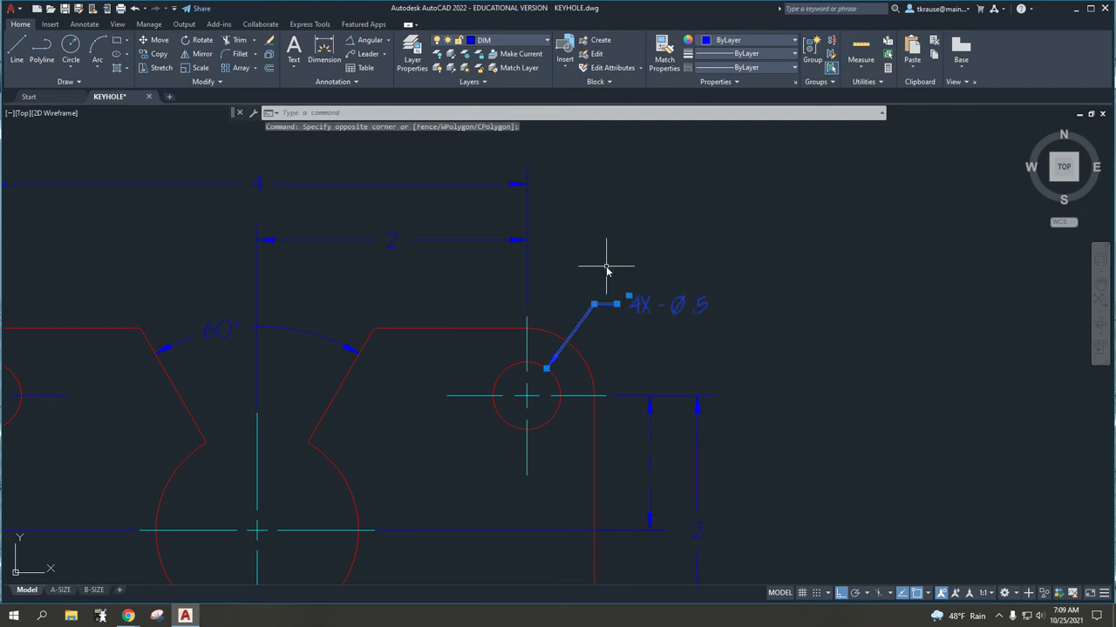
key("Delete")
Undo the erasure of the upper-right hole's note and leader
scroll(540, 314, "up", 2)
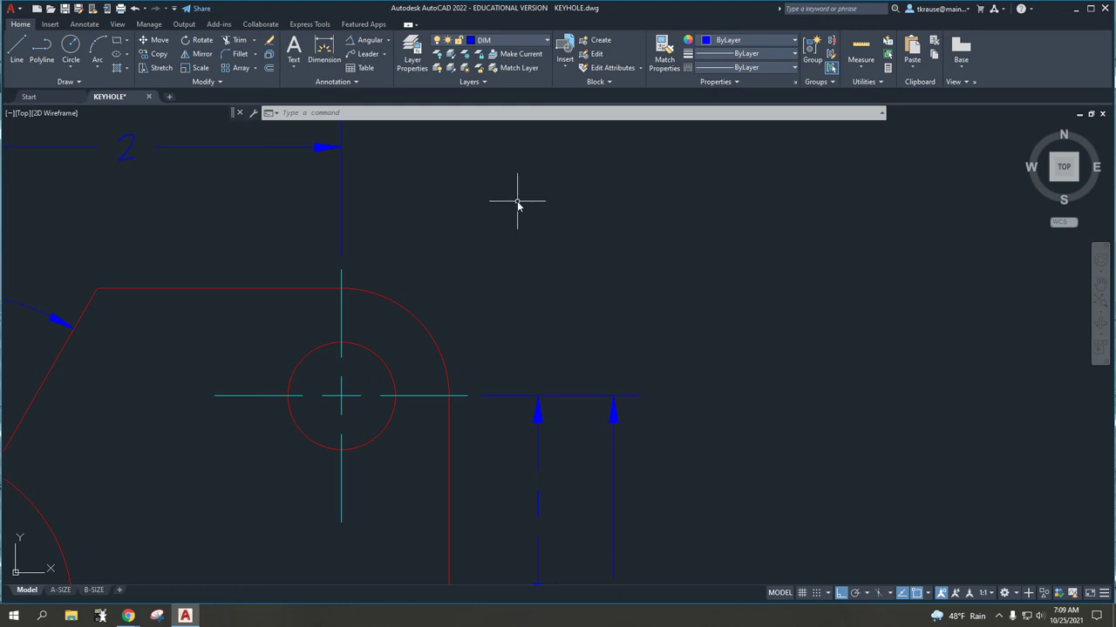
left_click(387, 54)
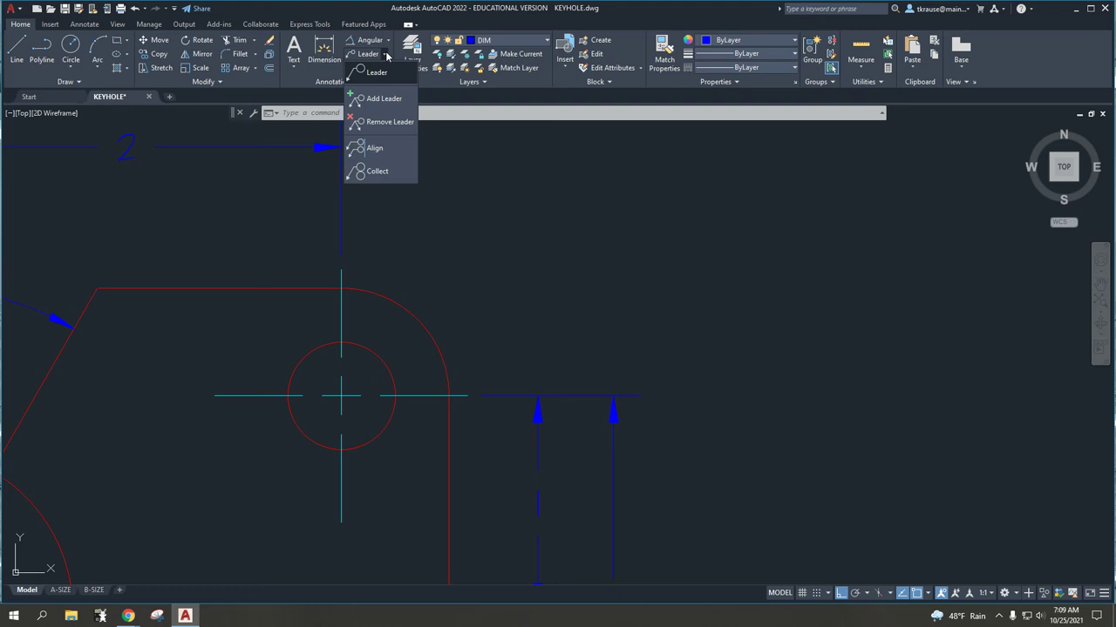
left_click(387, 54)
key("ctrl+z")
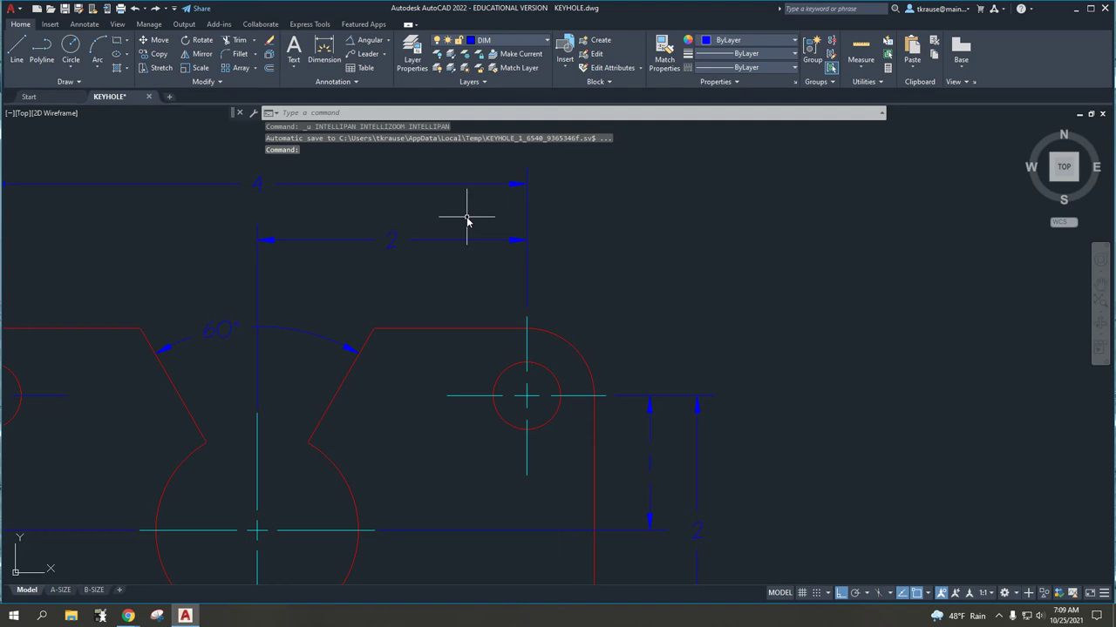
mouse_move(668, 252)
middle_mouse_down()
mouse_move(485, 219)
mouse_move(368, 153)
middle_mouse_up()
scroll(485, 219, "up", 2)
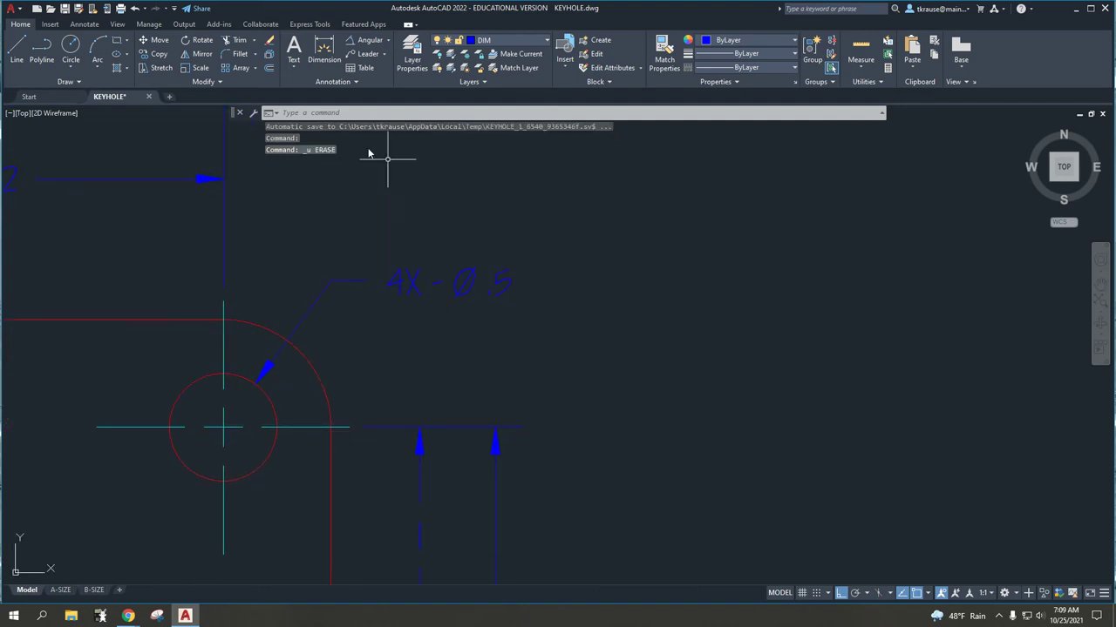
Add a multileader from the upper-right hole's center, landing outside the plate's rounded corner, with the text 4X-Ø.5
left_click(367, 54)
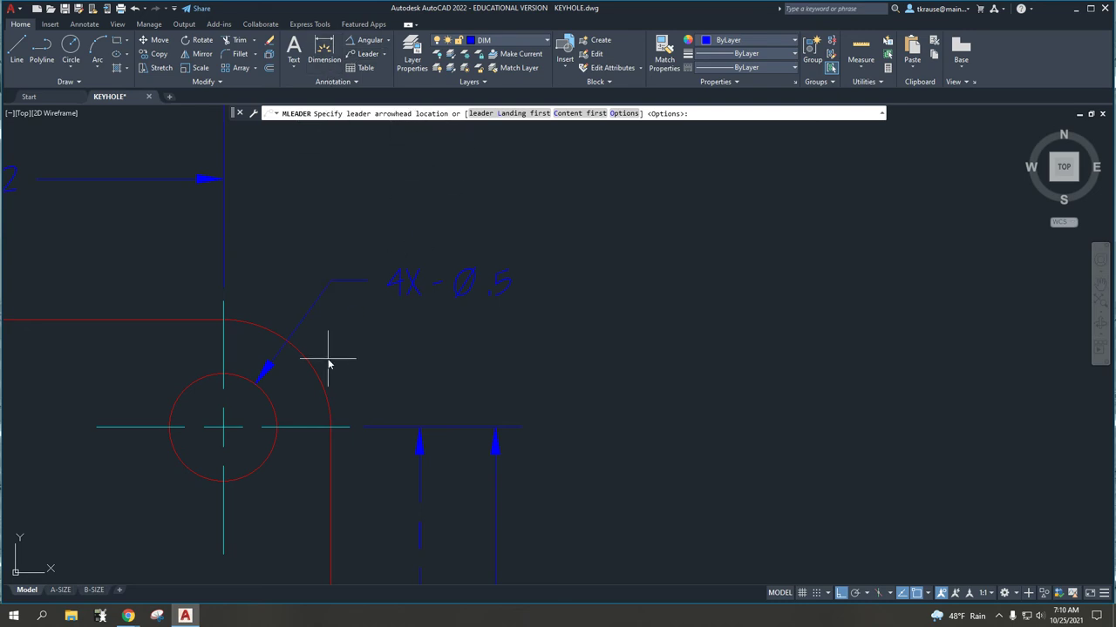
left_click(225, 433)
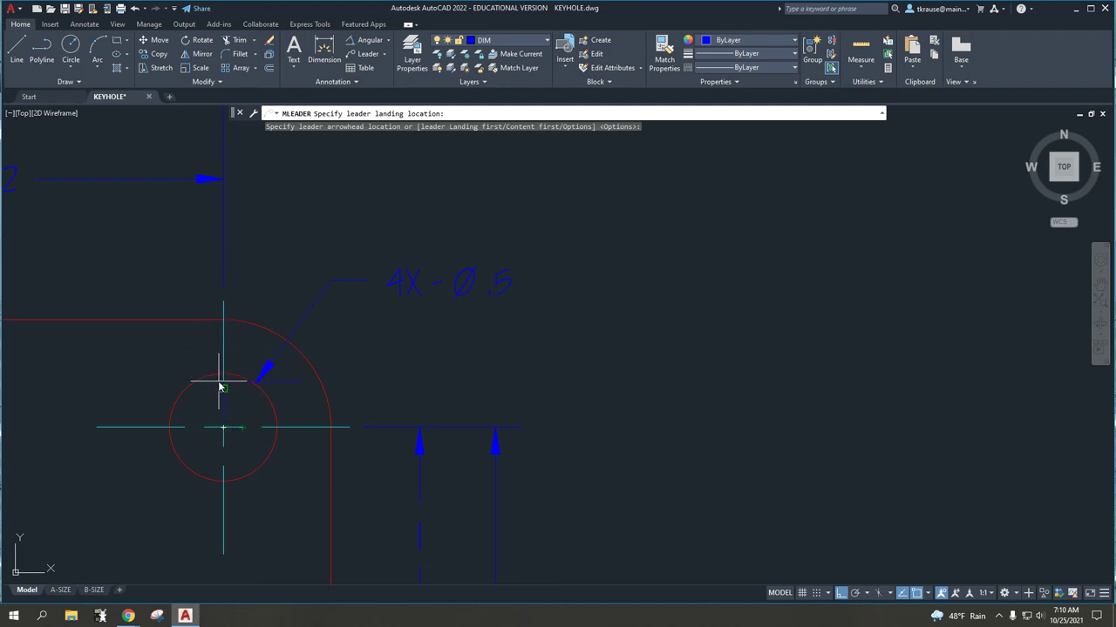
key("F8")
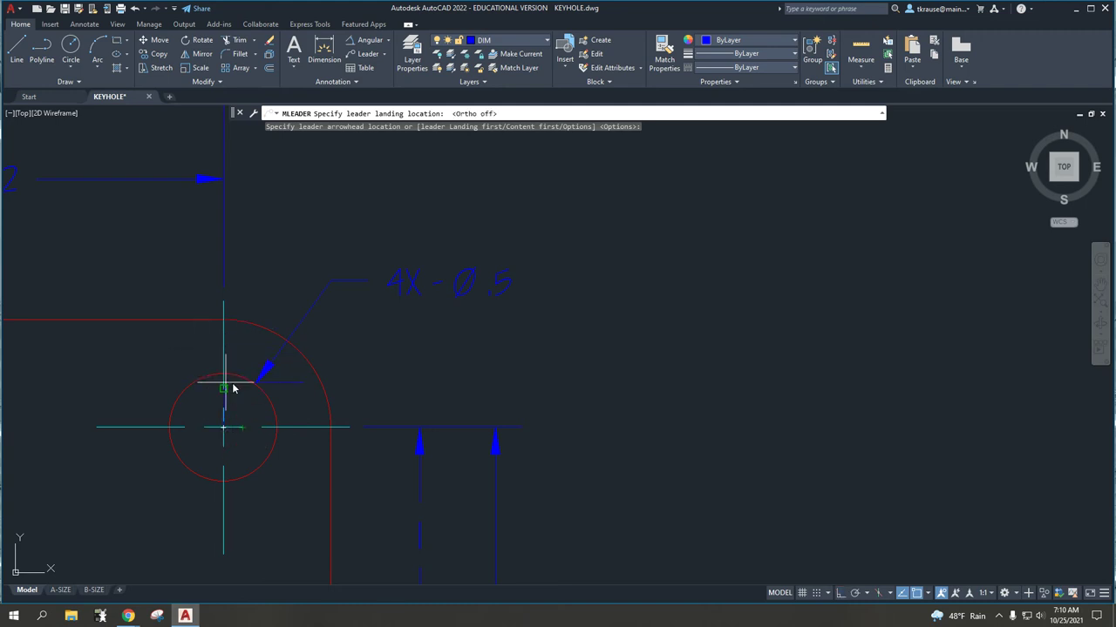
left_click(373, 348)
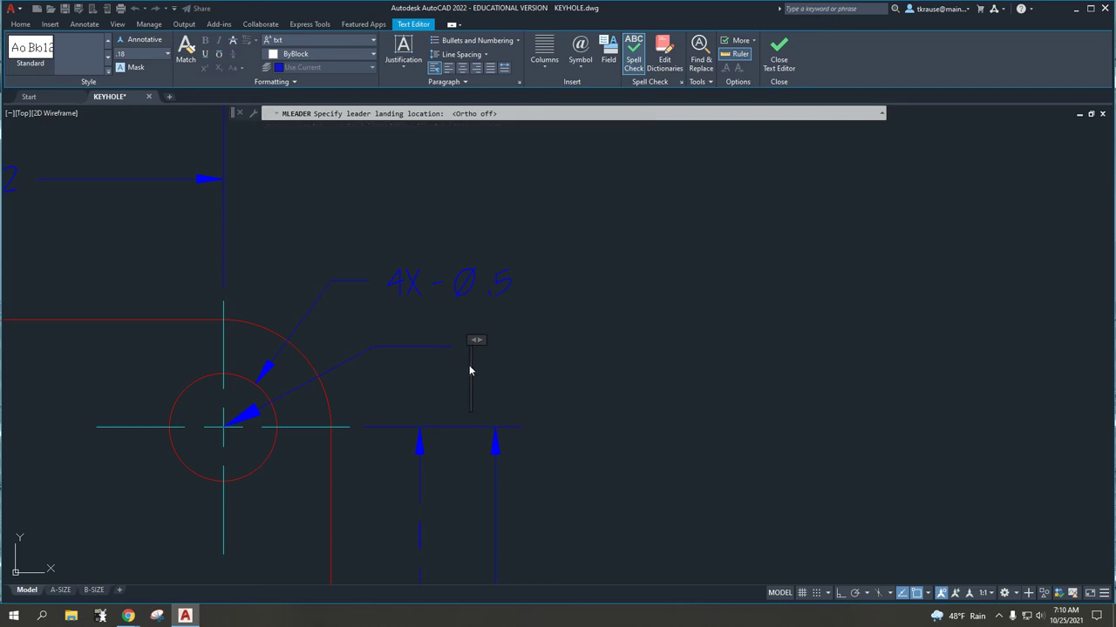
type("4X")
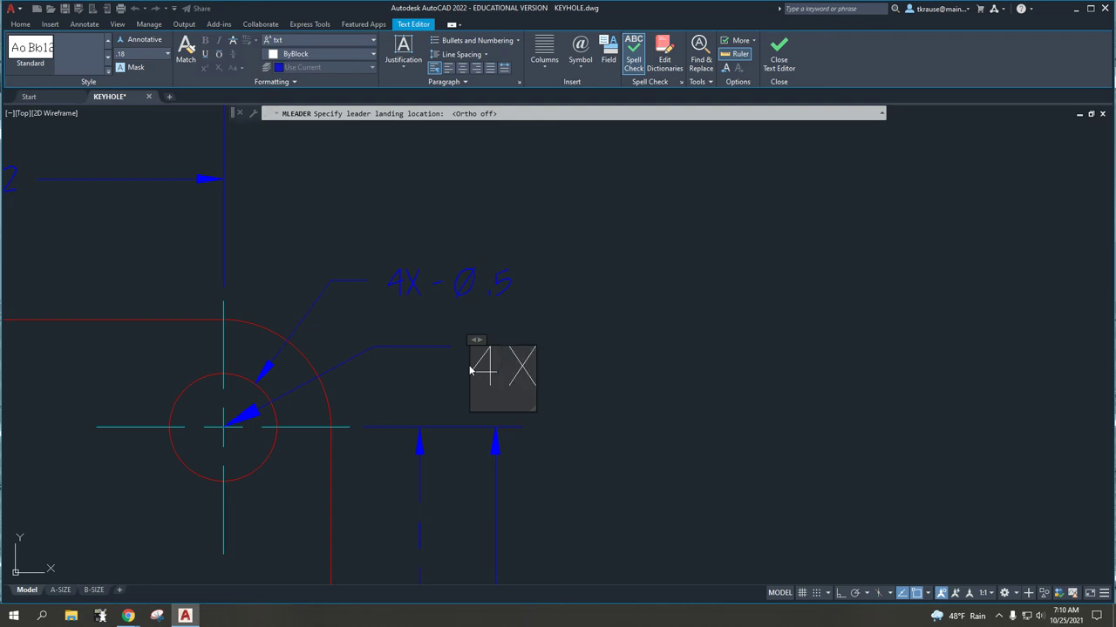
type(" -")
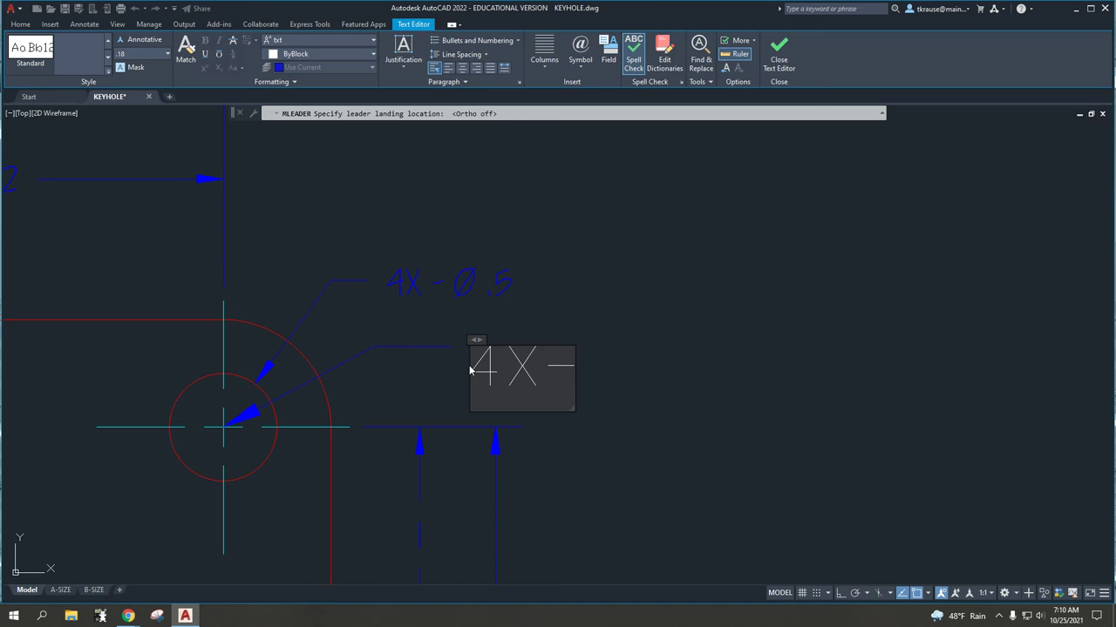
type("%%")
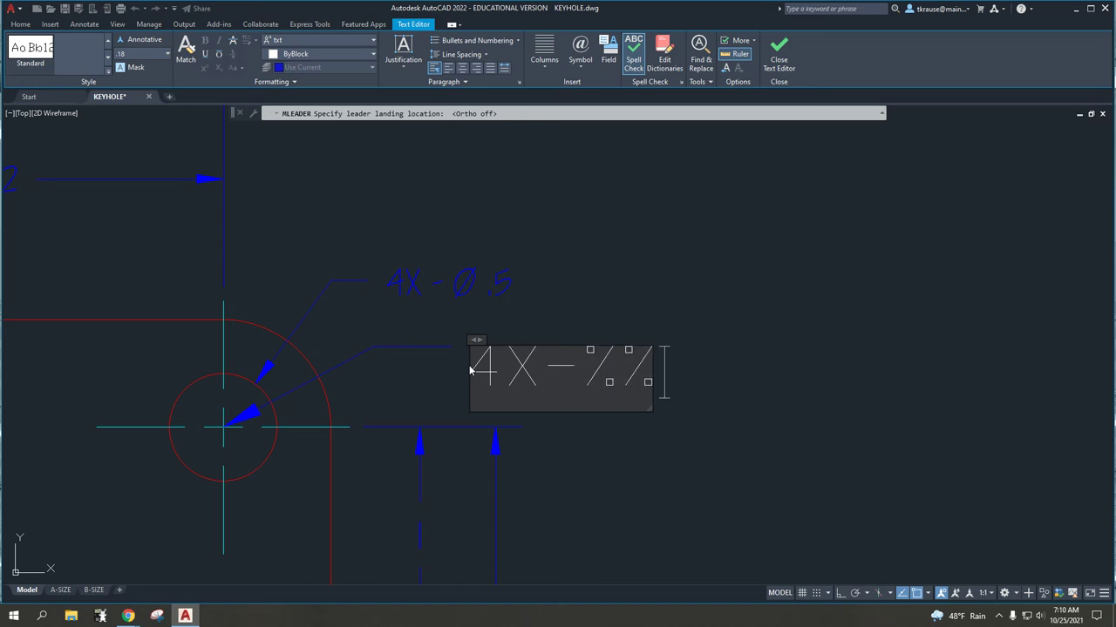
type("c")
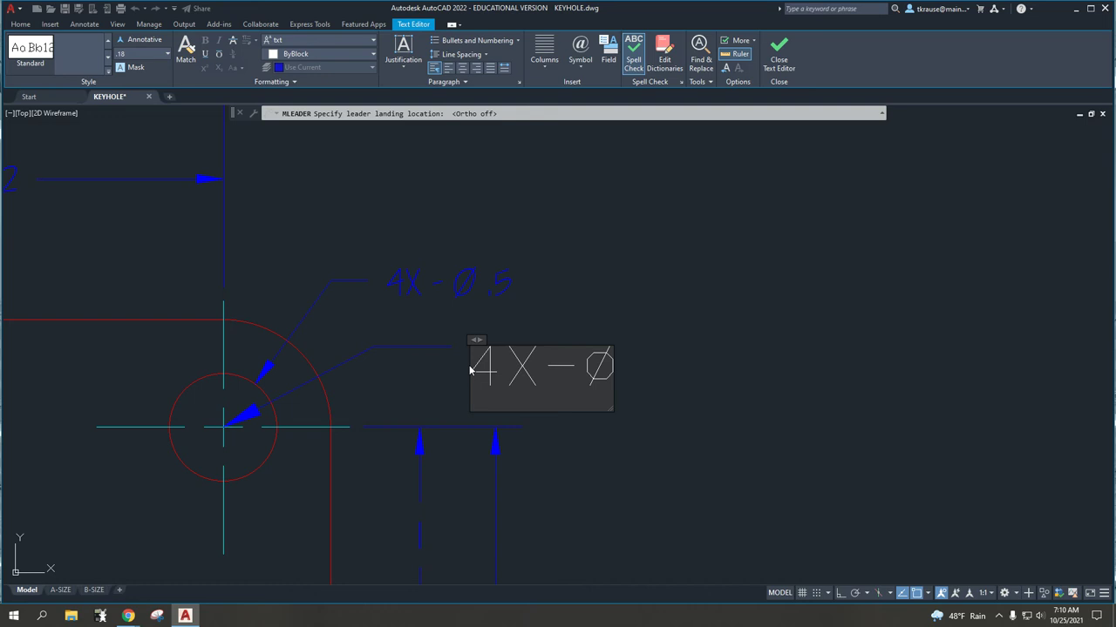
type(".5")
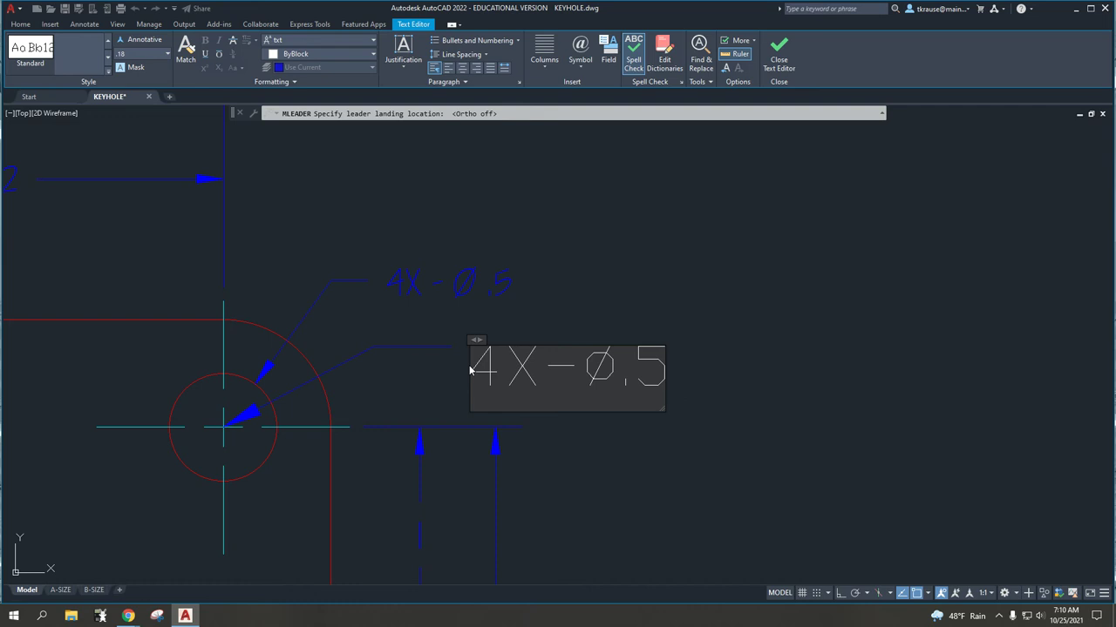
left_click(780, 54)
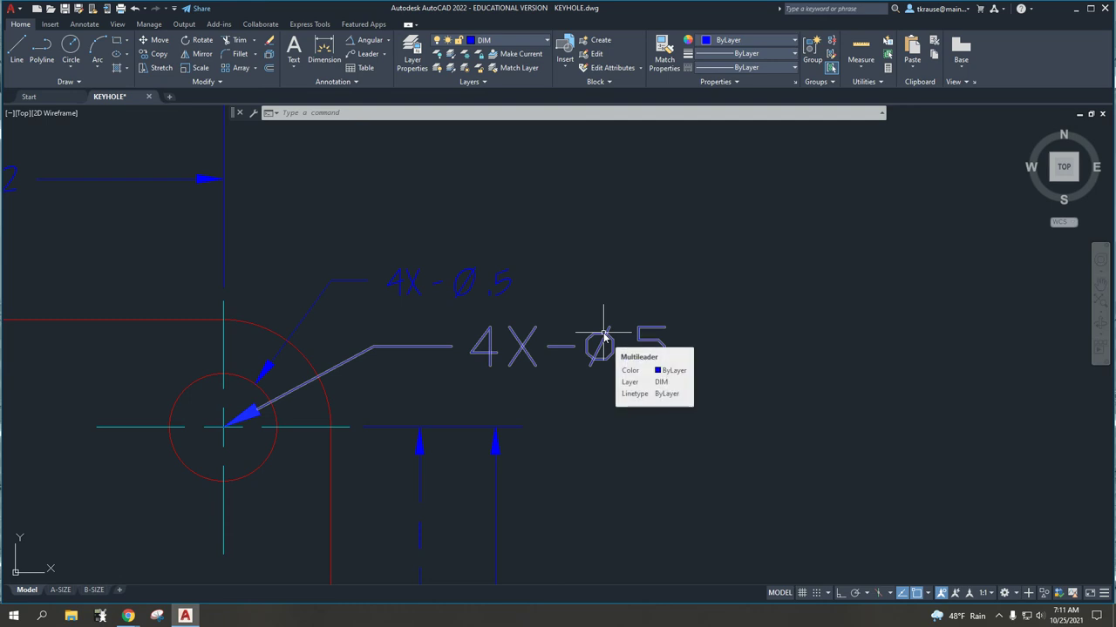
Try to restyle the new multileader's 4X-Ø.5 text with the Standard text style and save the text changes
double_click(603, 336)
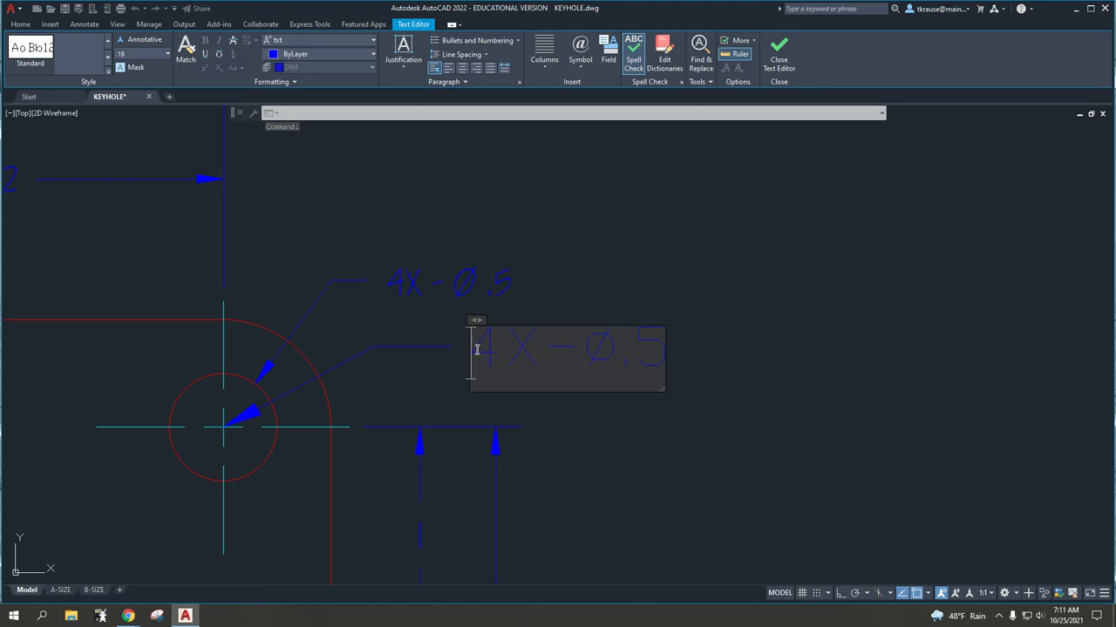
left_click_drag(475, 348, 668, 349)
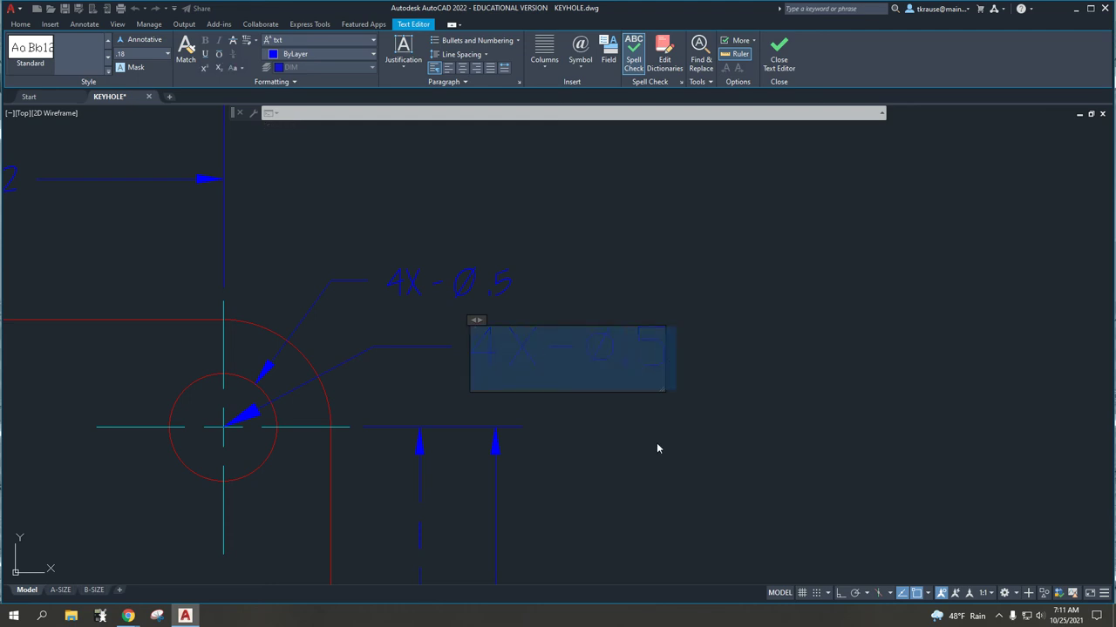
left_click(52, 61)
left_click(29, 63)
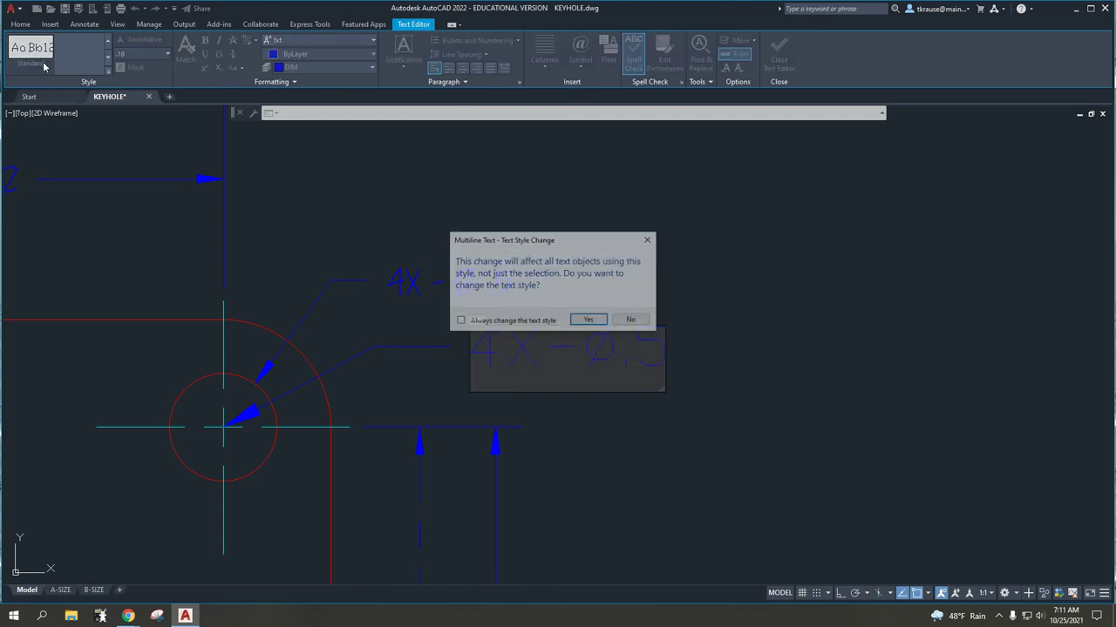
left_click(632, 322)
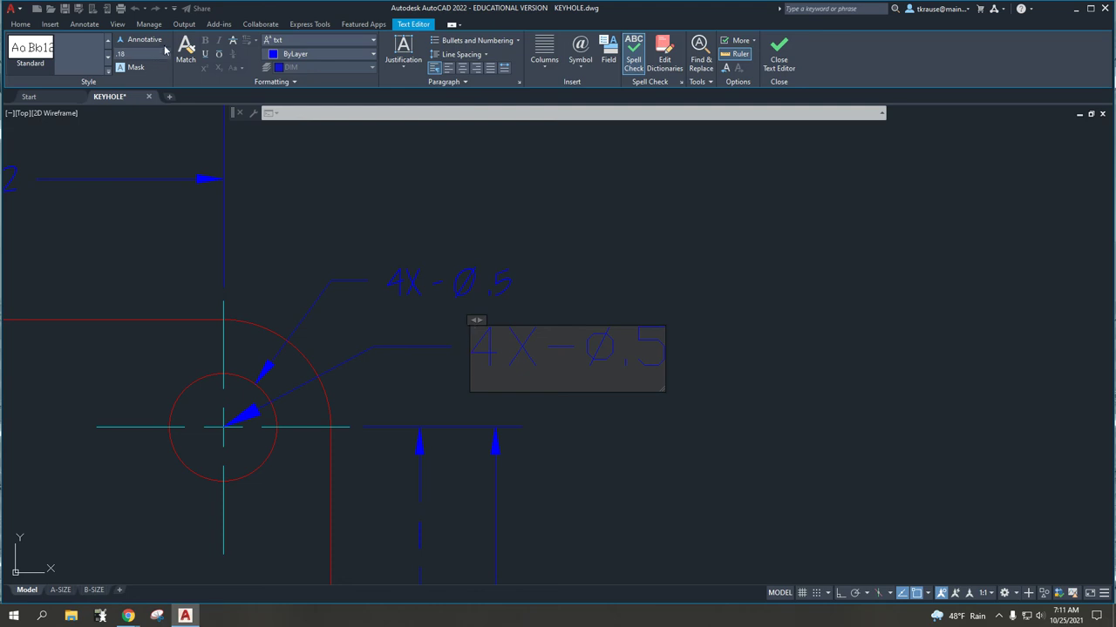
left_click(372, 41)
left_click(372, 41)
left_click(372, 55)
left_click(372, 55)
left_click(156, 54)
left_click(29, 58)
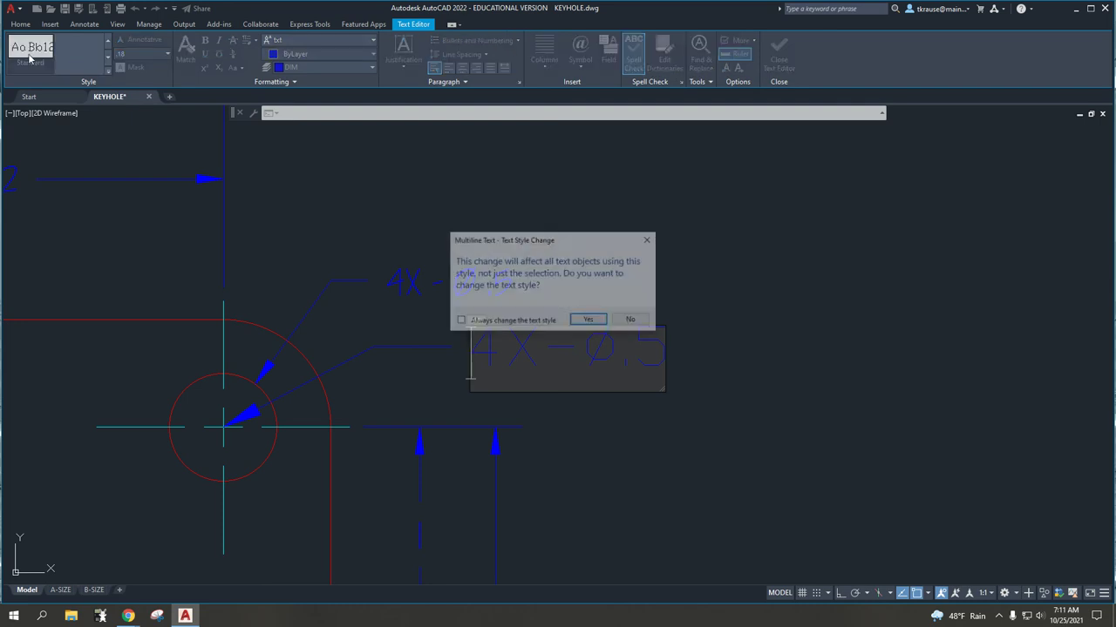
left_click(584, 319)
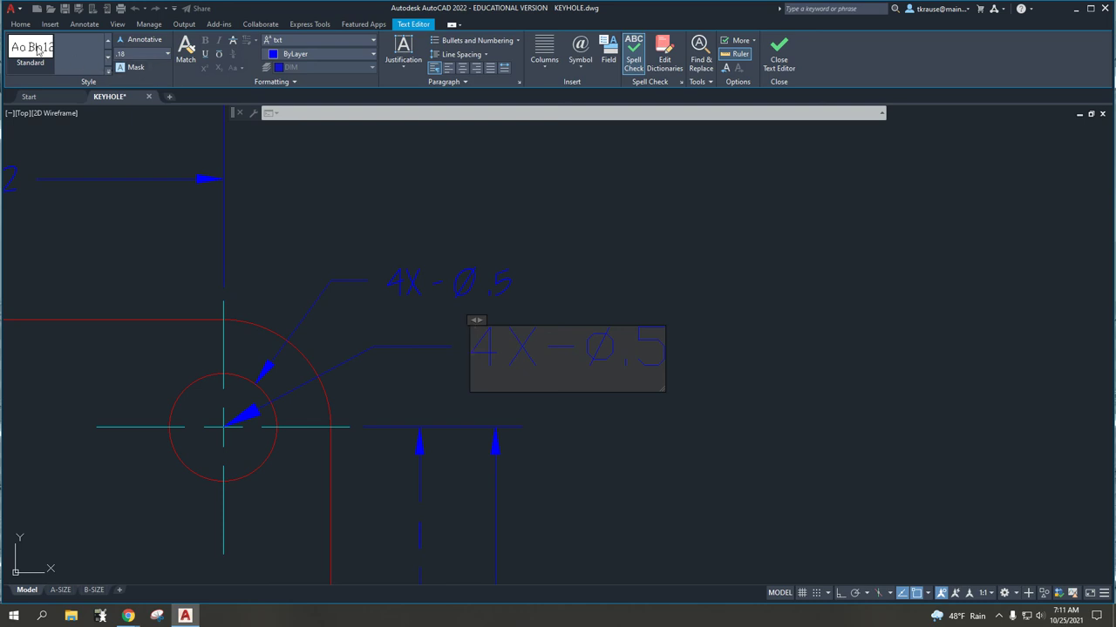
left_click(421, 291)
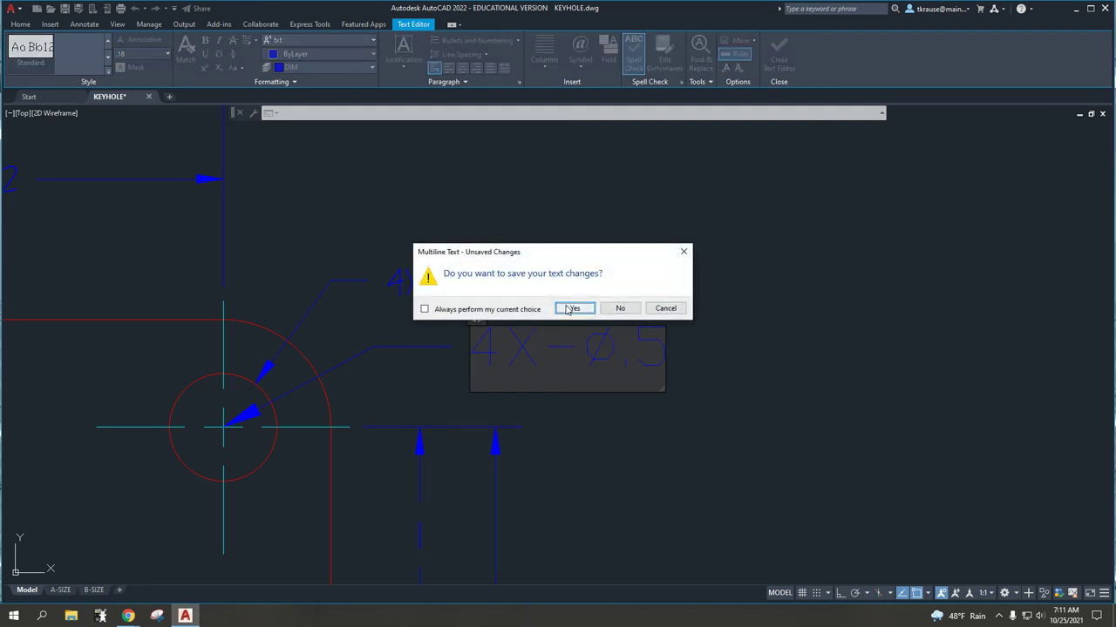
left_click(574, 308)
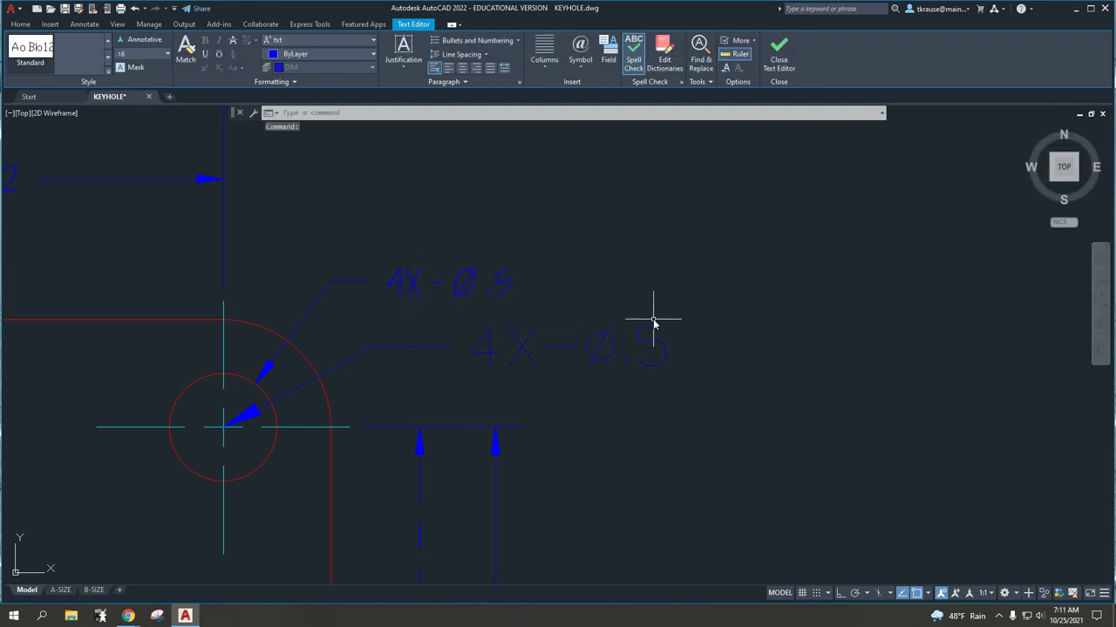
Erase the new multileader and the original hole note with its leader at the plate's upper-right hole
left_click(485, 340)
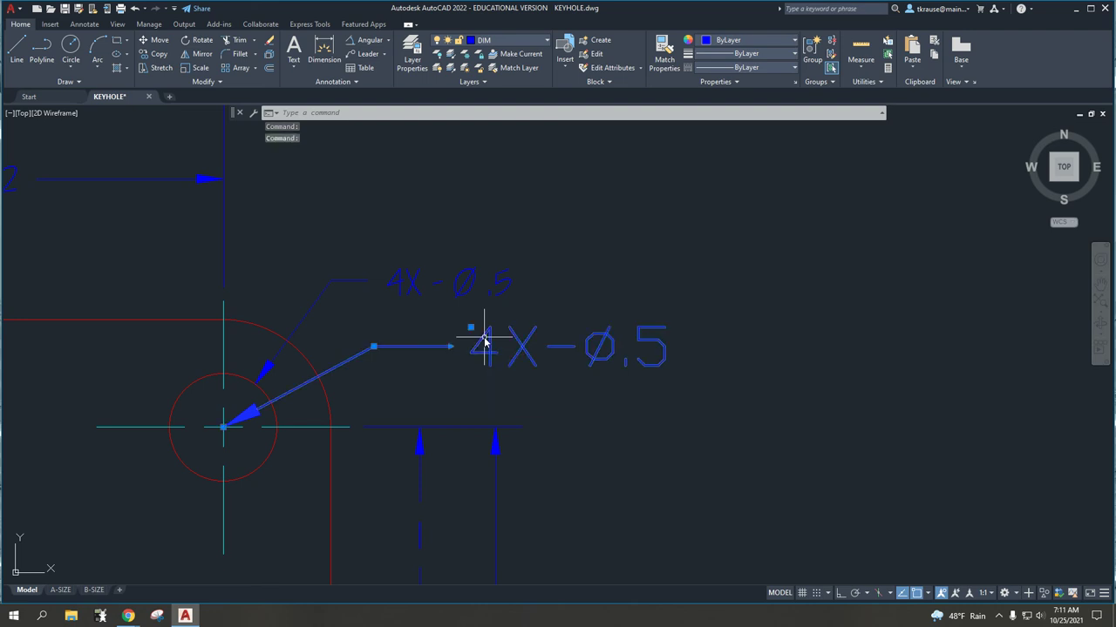
key("Delete")
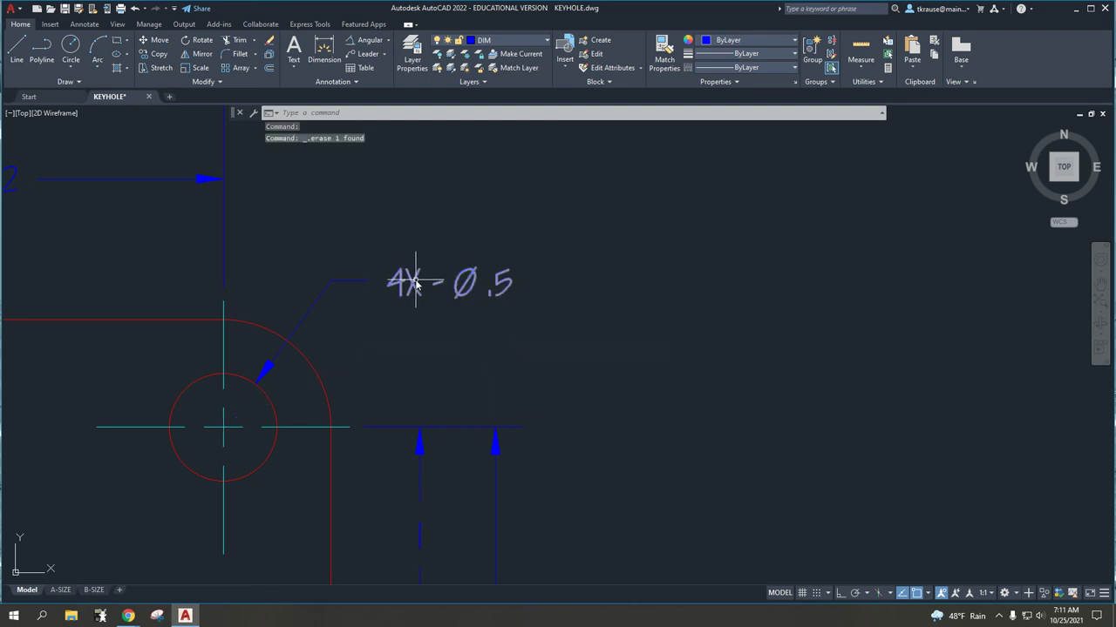
left_click(477, 331)
left_click(330, 234)
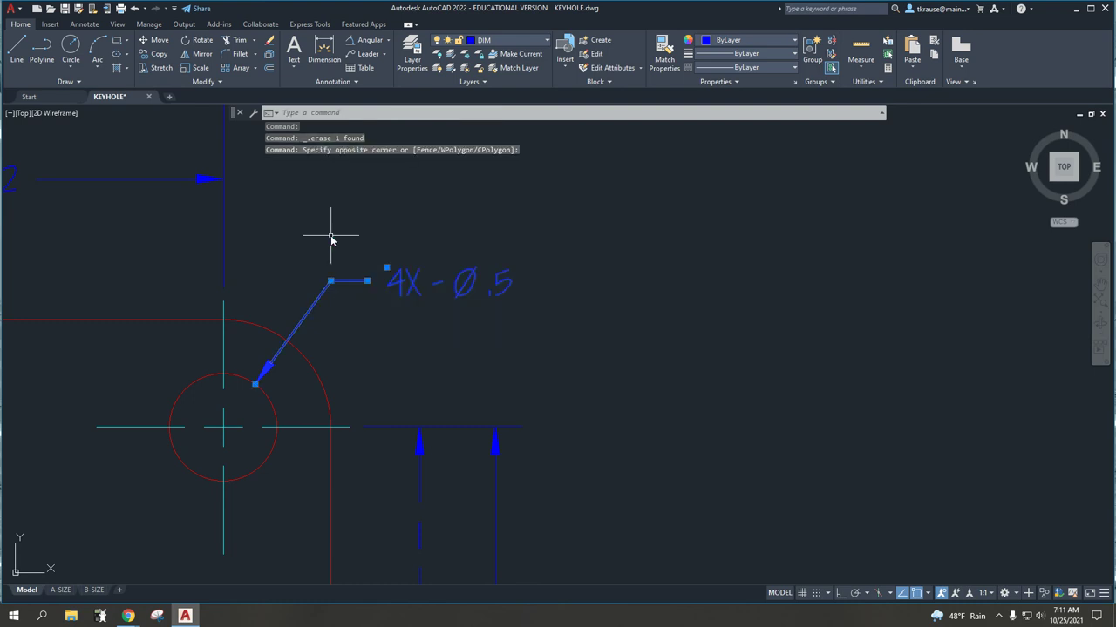
key("Delete")
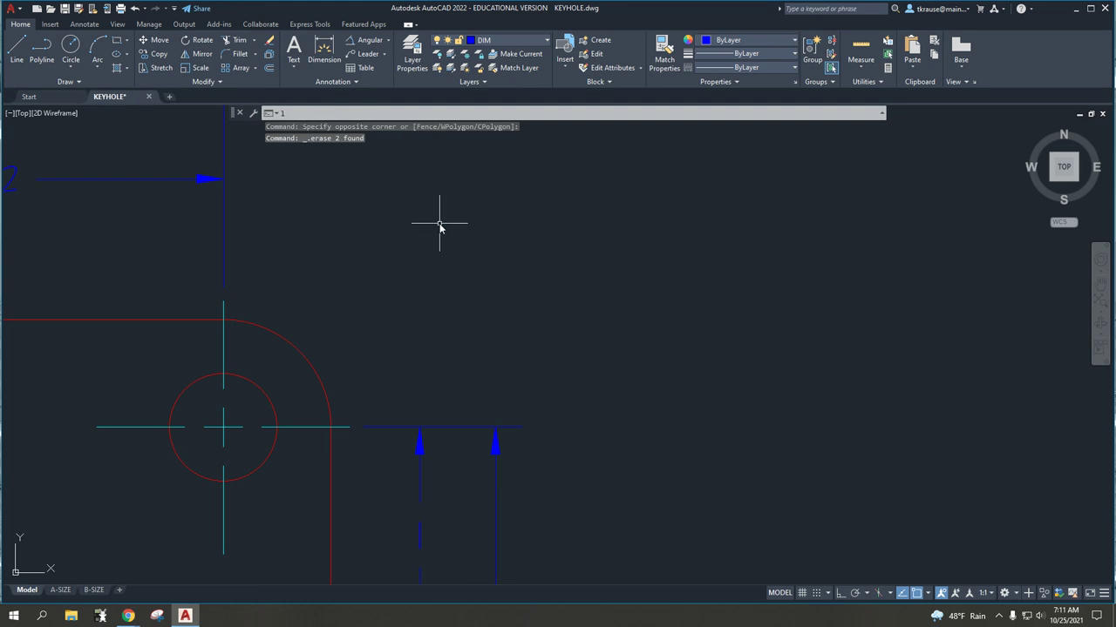
Draw a leader with LEADER from the upper-right hole's center to a bend level with the 2 dimension, ending in a horizontal landing about 0.13 long
type("lea")
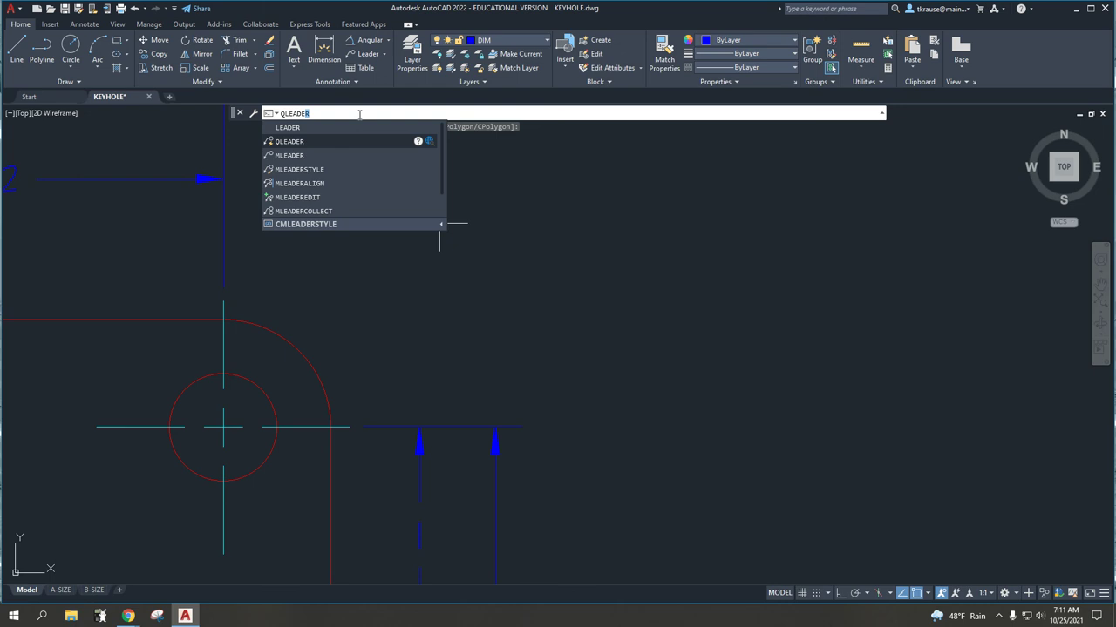
left_click(302, 128)
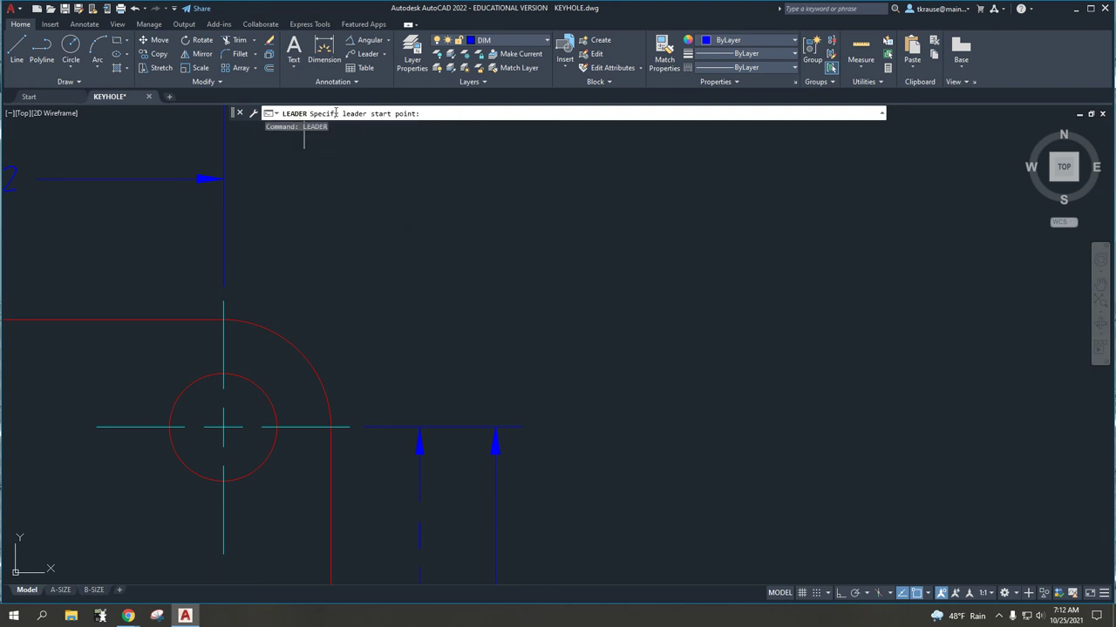
left_click(224, 428)
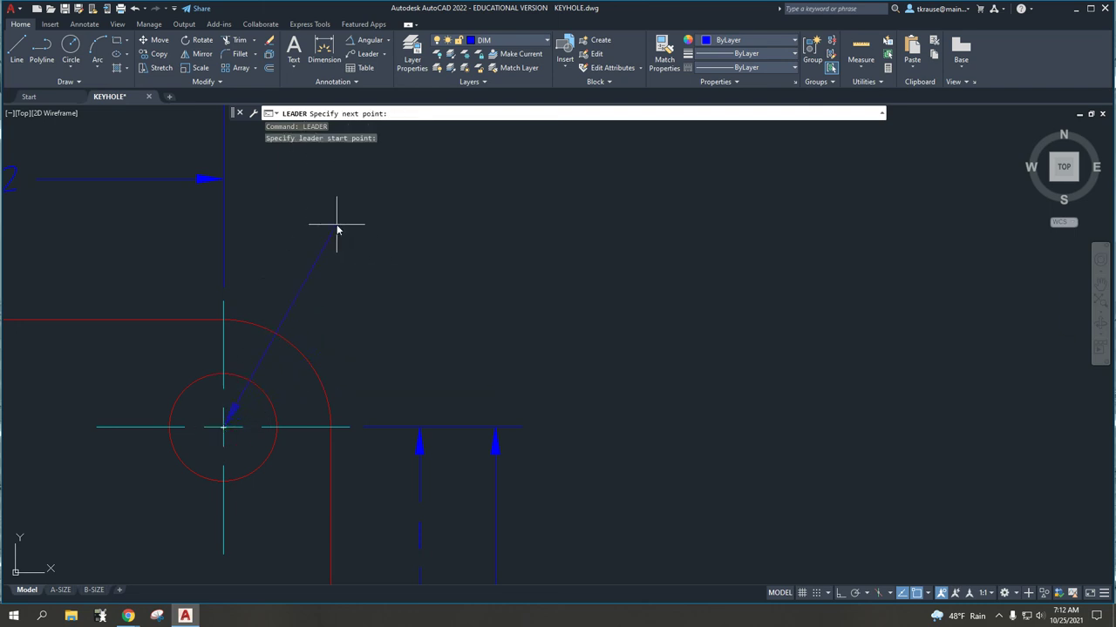
key("F8")
key("F8")
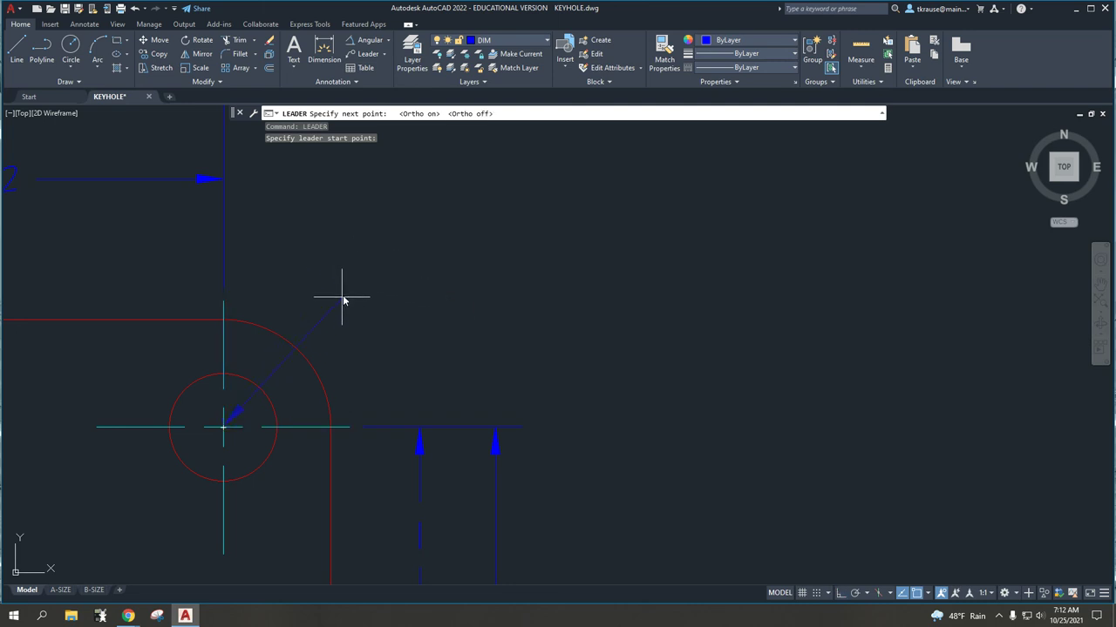
mouse_move(348, 294)
middle_mouse_down()
mouse_move(590, 296)
mouse_move(521, 326)
middle_mouse_up()
scroll(591, 301, "down", 2)
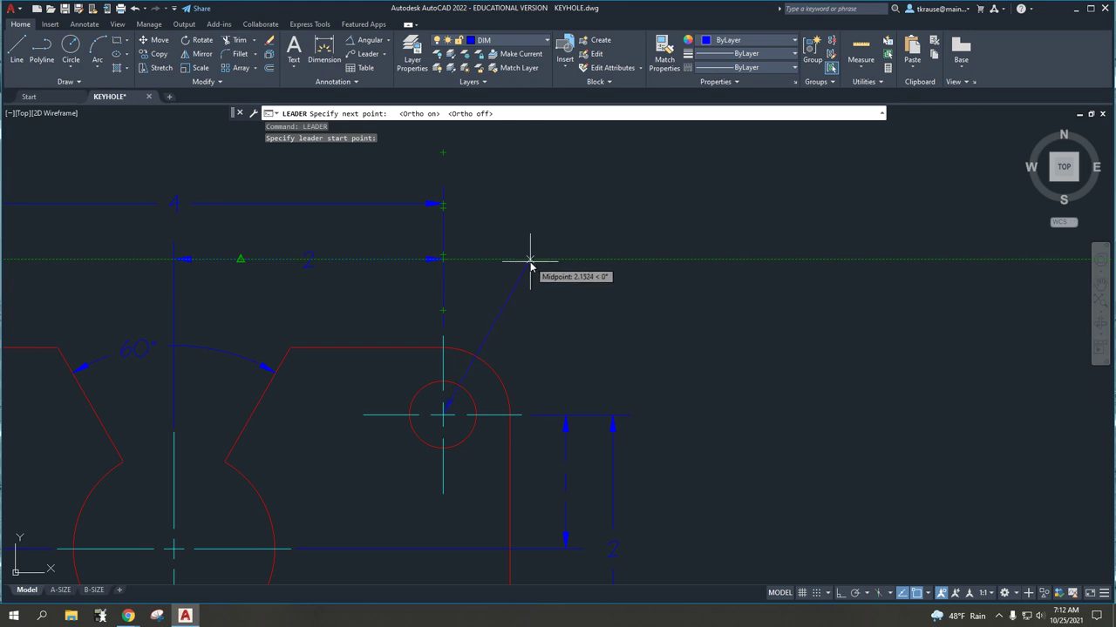
left_click(530, 260)
key("F8")
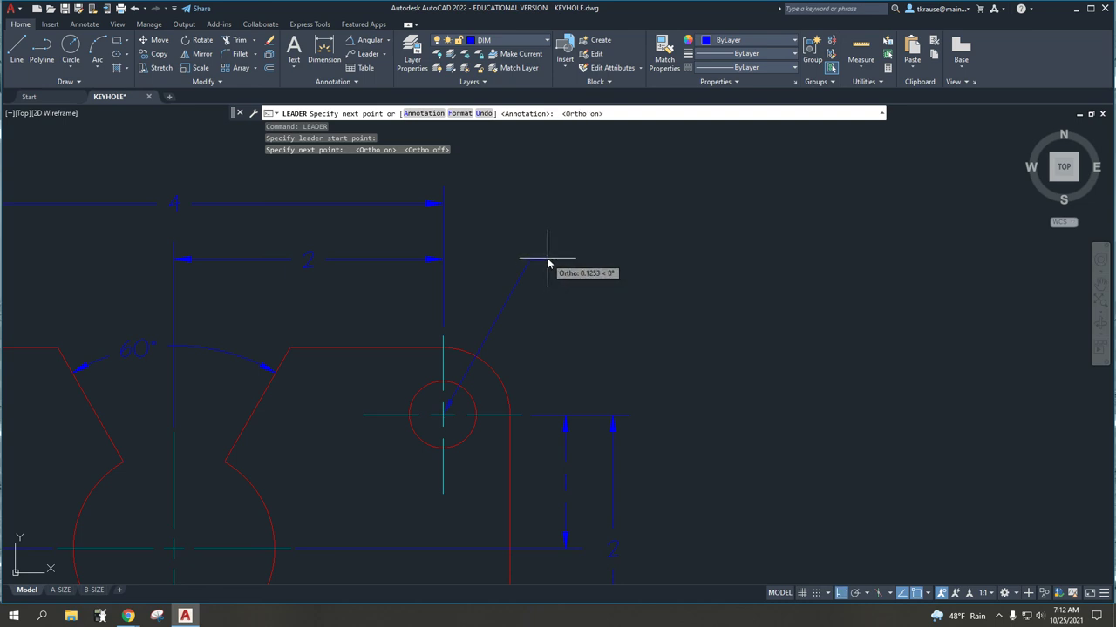
left_click(546, 260)
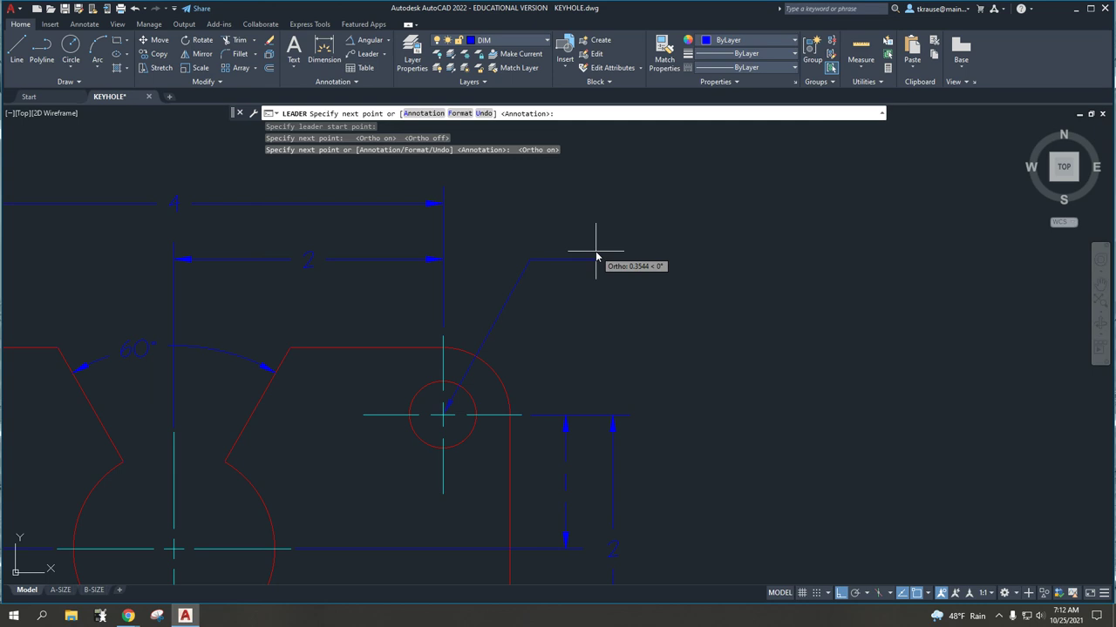
Annotate the leader with the single-line note 4X-%%C.5 and finish it
key("Return")
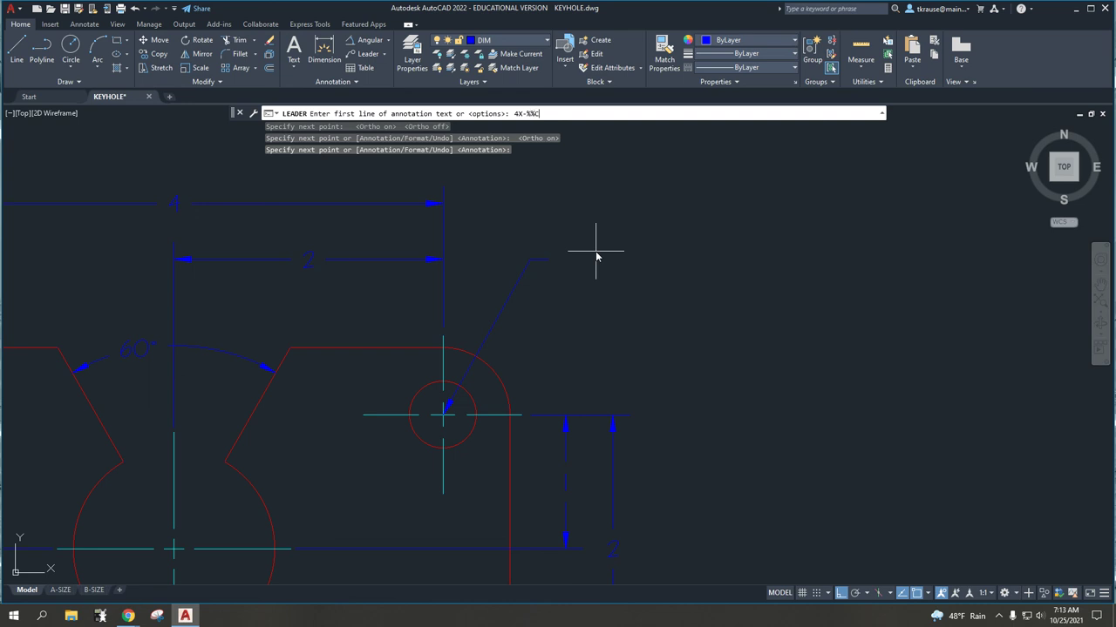
key("Return")
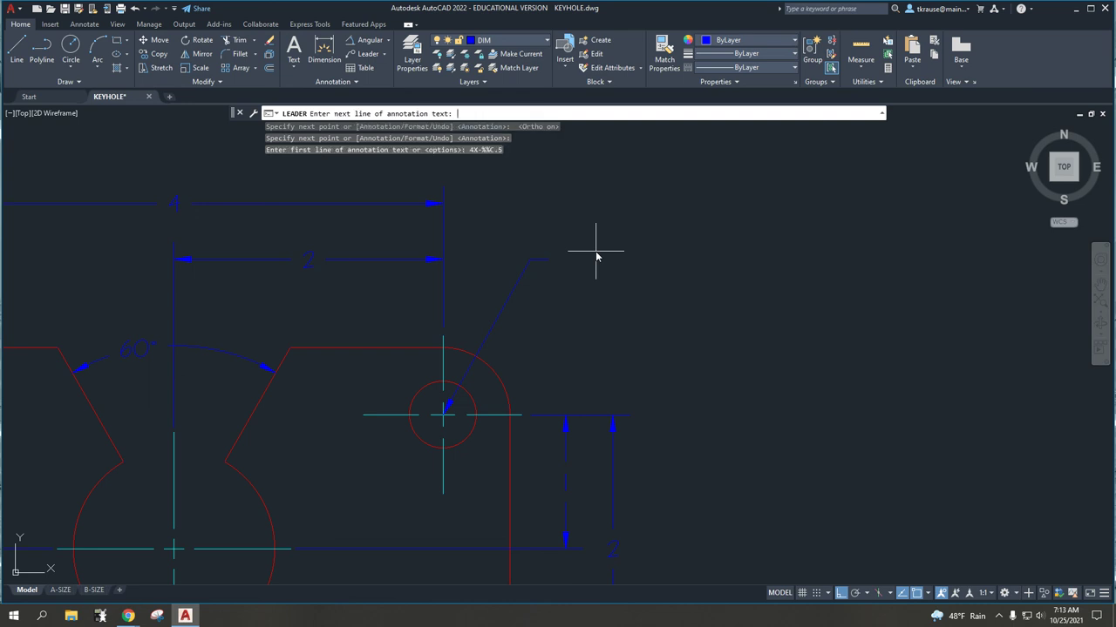
key("Return")
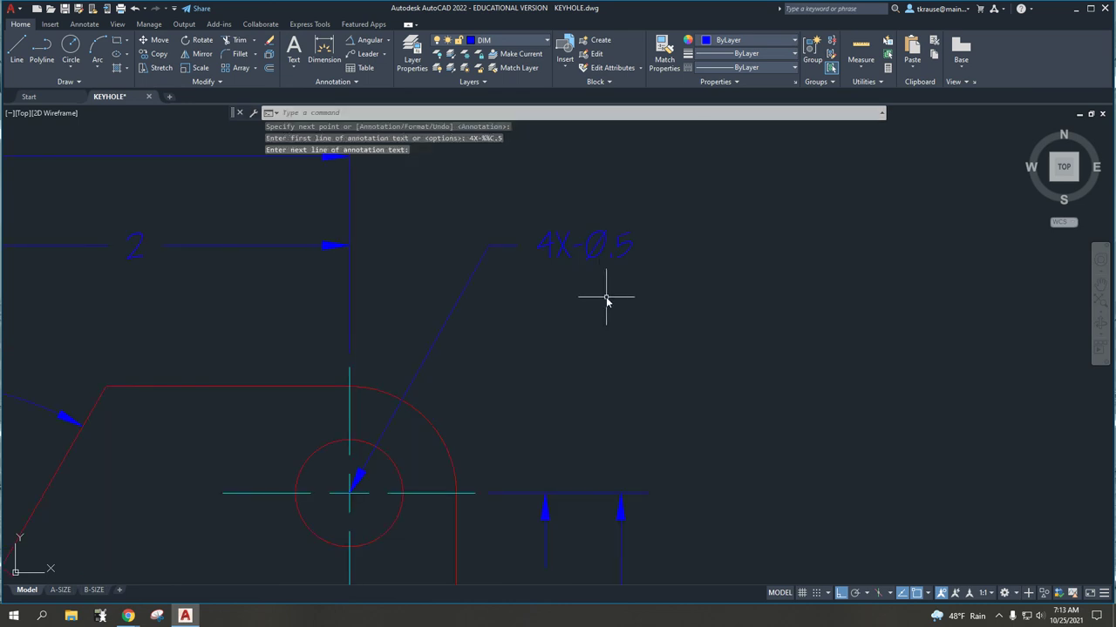
Stretch the 4X-Ø.5 leader's arrow tip from the upper-right hole's center to where the leader crosses the hole's circle
scroll(602, 305, "up", 2)
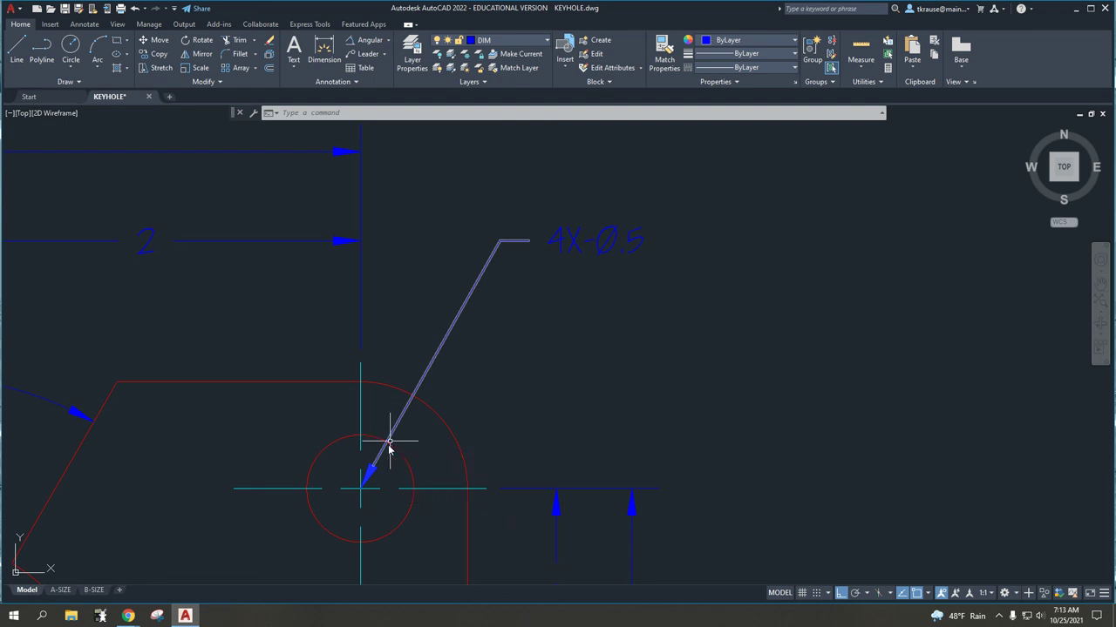
left_click(429, 366)
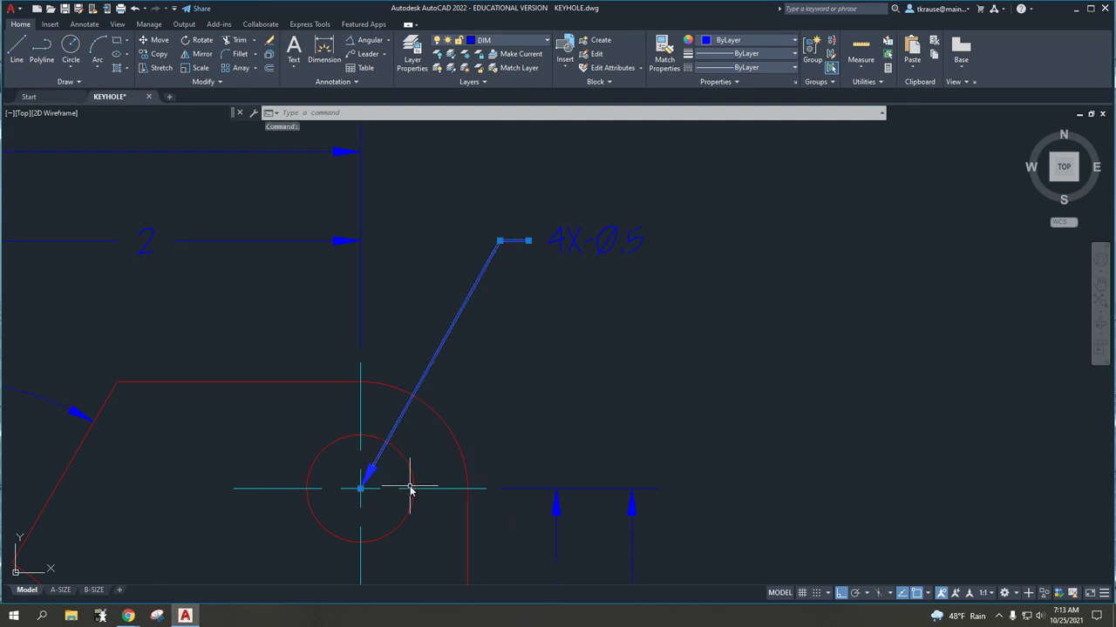
scroll(362, 493, "up", 4)
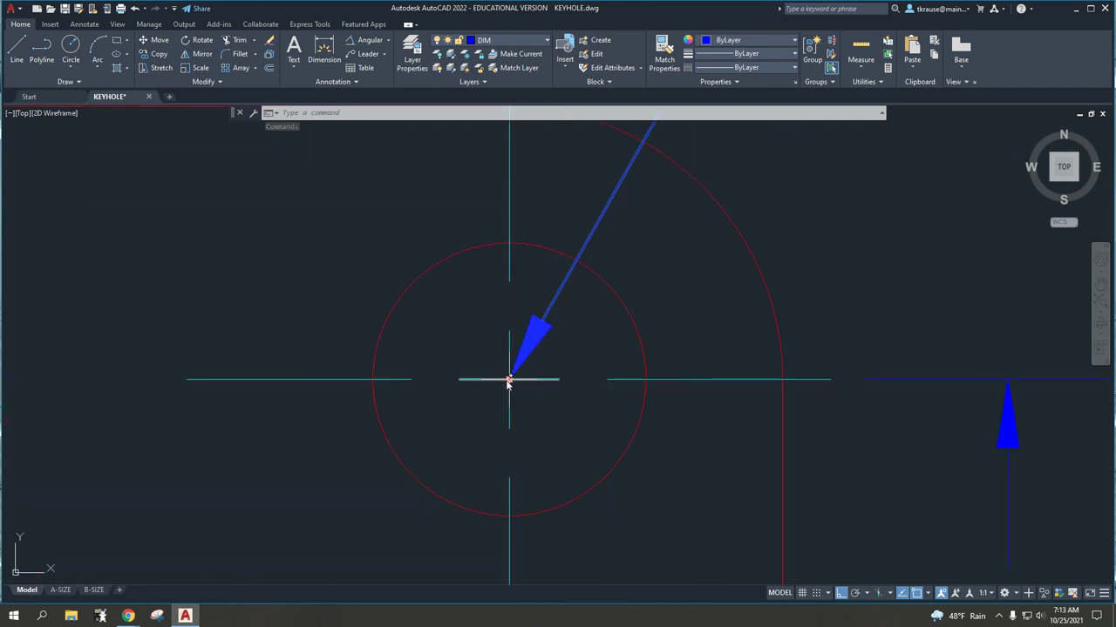
left_click(509, 379)
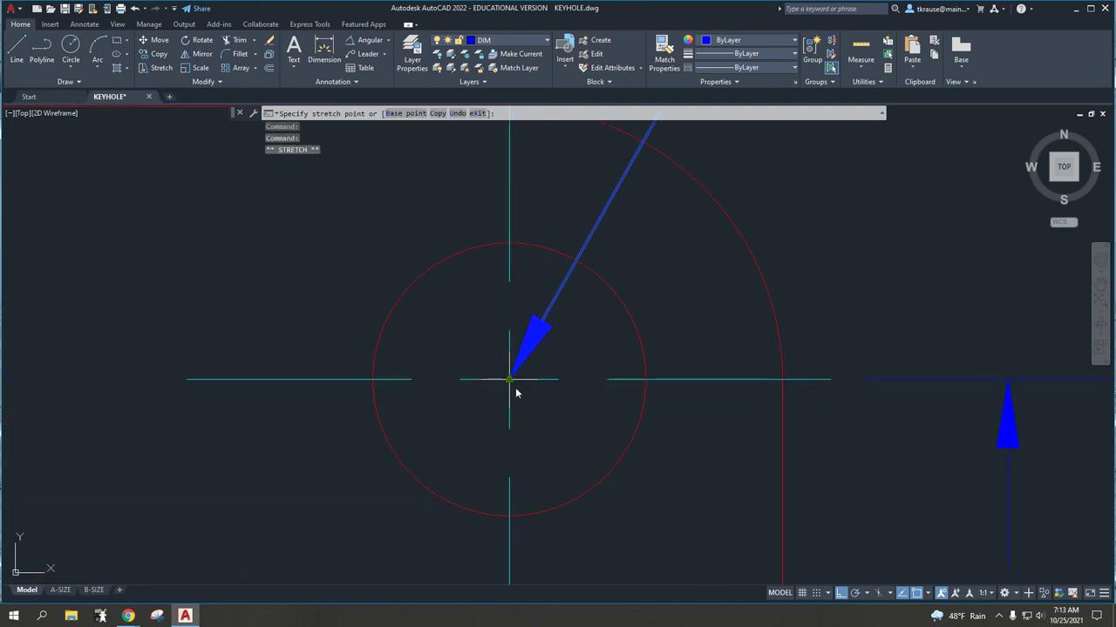
middle_click_drag(636, 319, 528, 479)
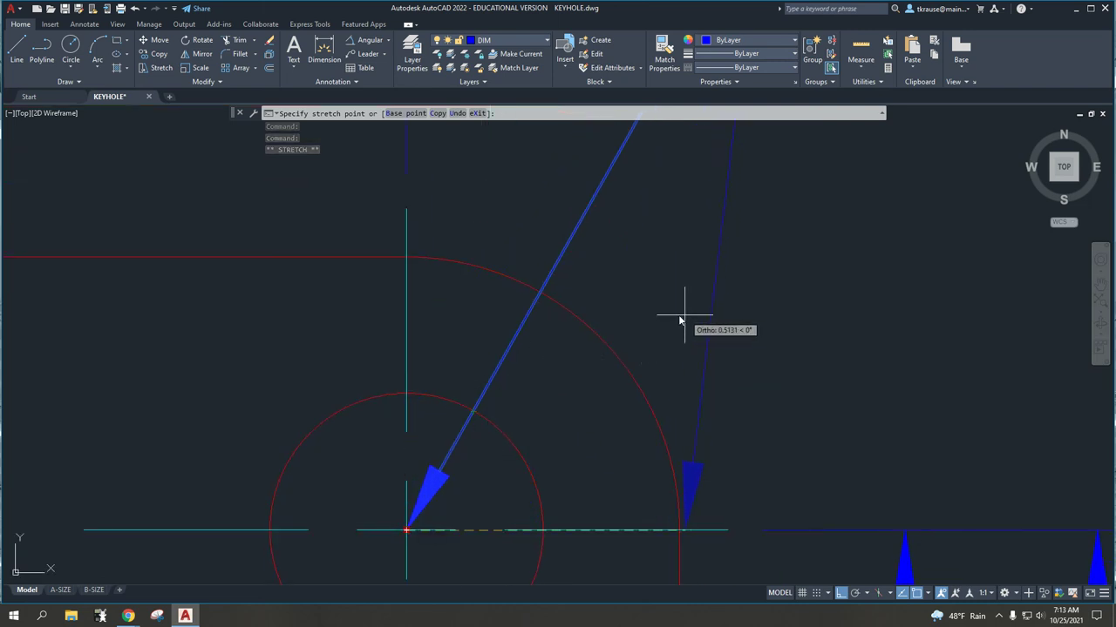
left_click(473, 411)
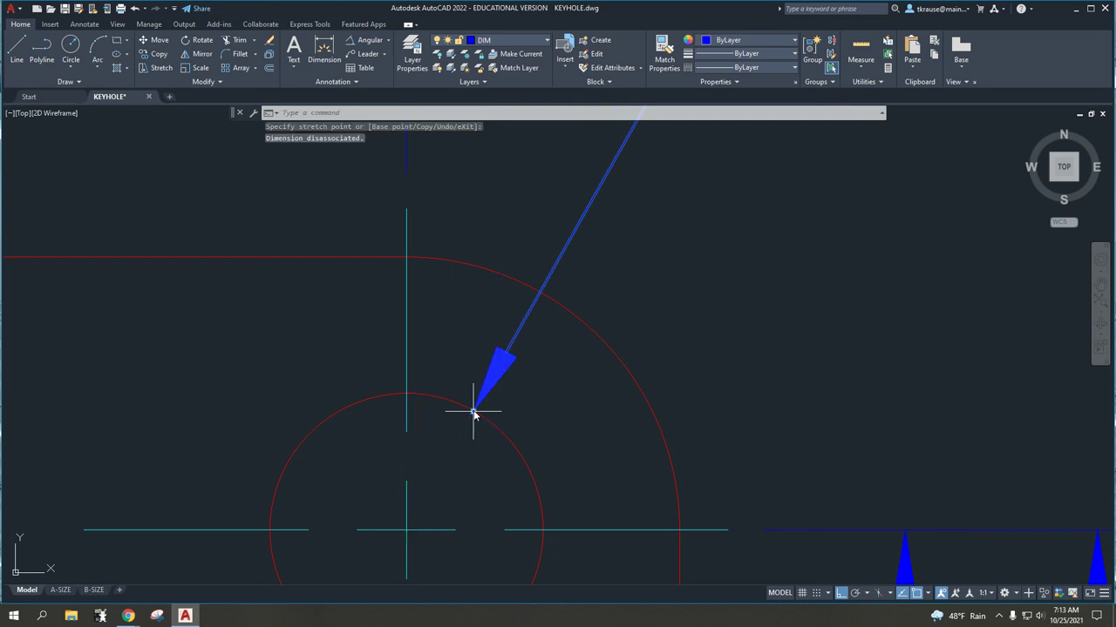
scroll(693, 409, "down", 4)
middle_click_drag(742, 330, 605, 377)
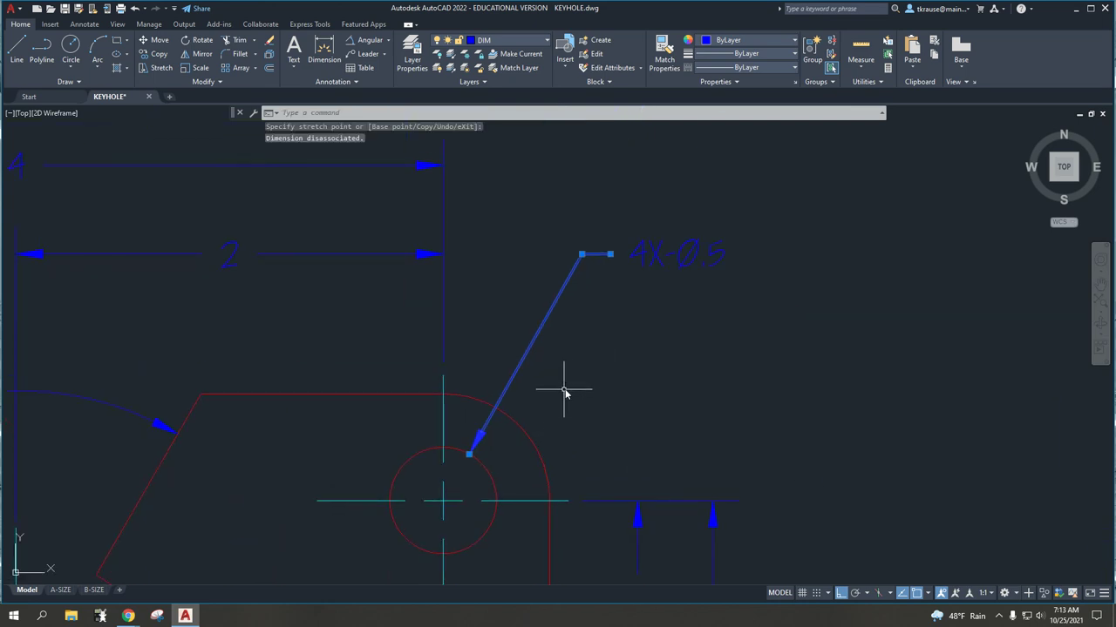
key("Escape")
scroll(588, 382, "down", 3)
scroll(588, 382, "down", 3)
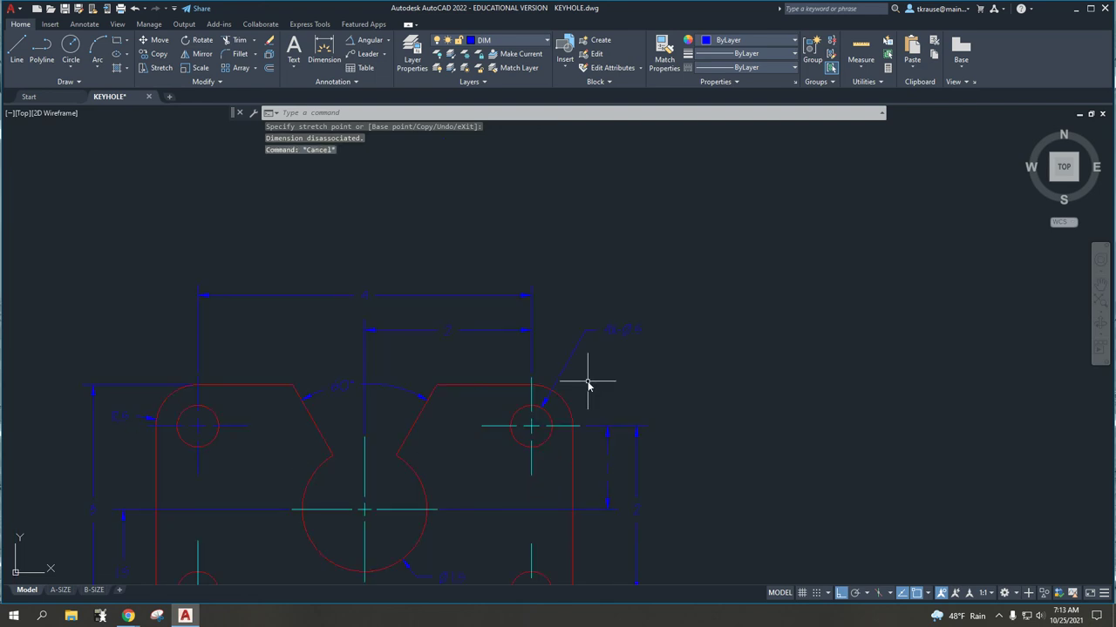
mouse_move(590, 381)
middle_mouse_down()
mouse_move(665, 277)
mouse_move(716, 238)
middle_mouse_up()
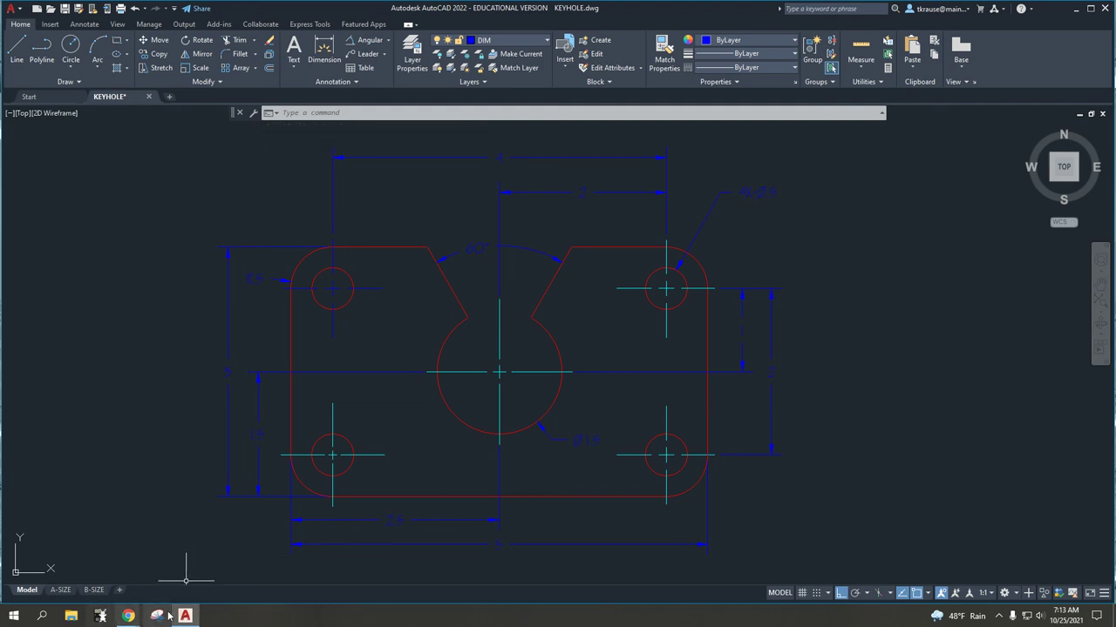
left_click(128, 617)
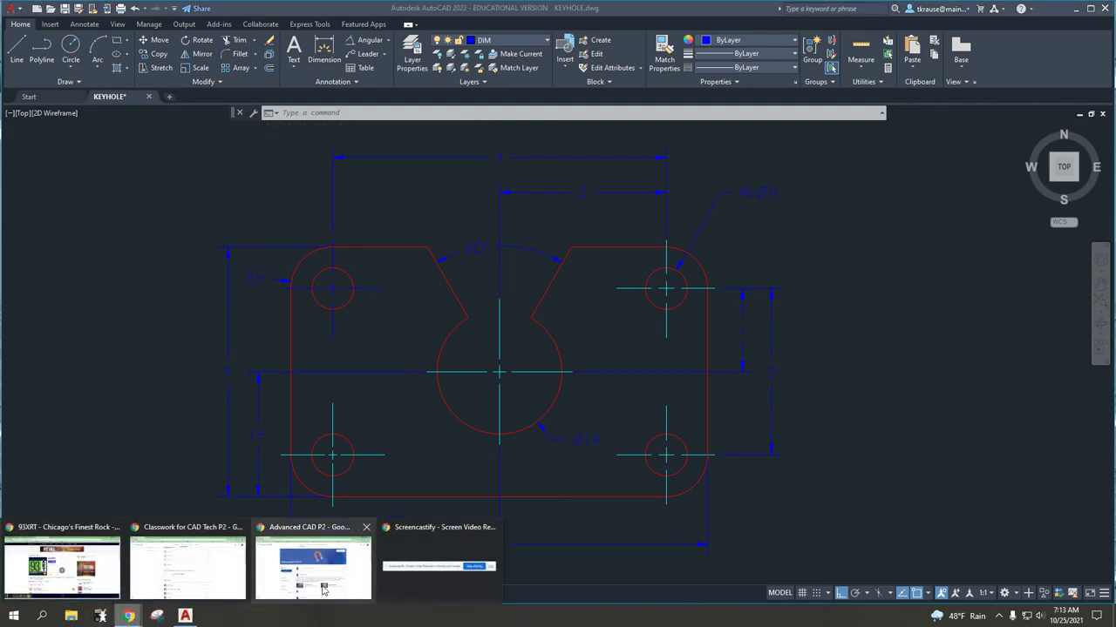
left_click(484, 568)
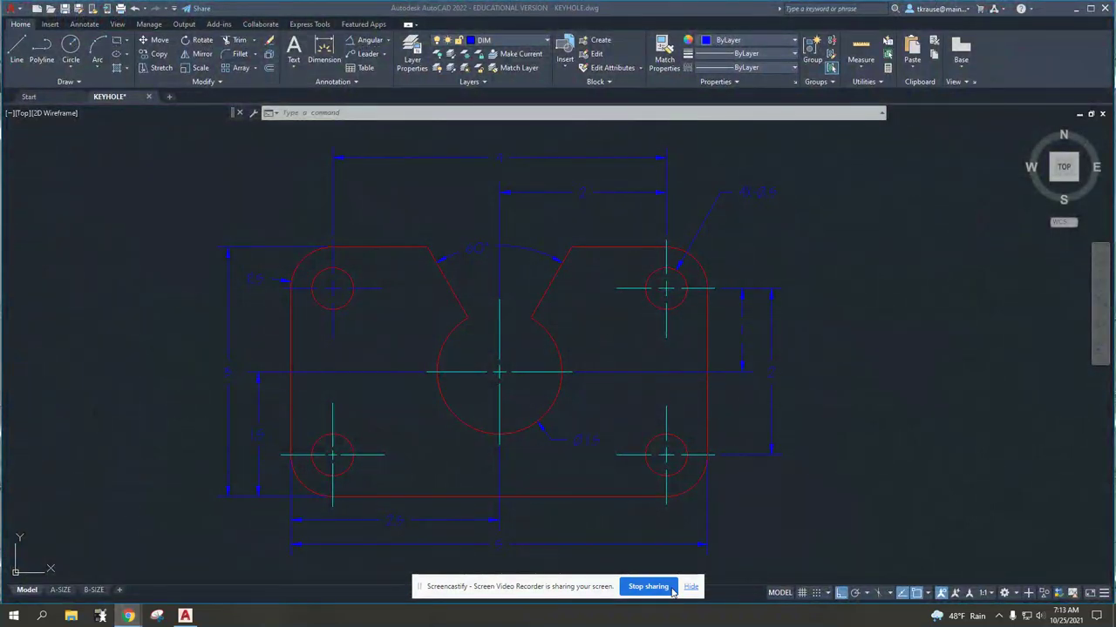